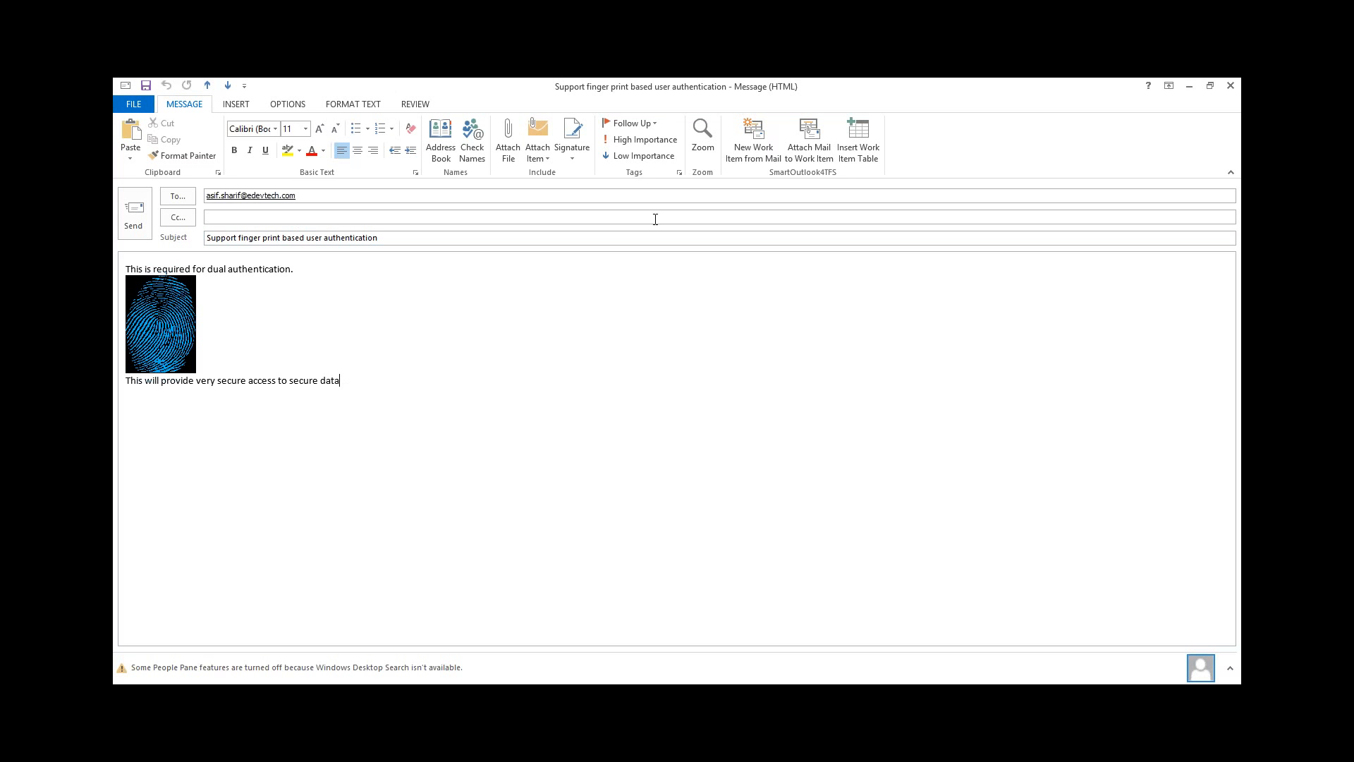
Create and save a Product Backlog Item work item from the open email about finger print based user authentication
{"action": "left_click", "coordinate": [753, 140]}
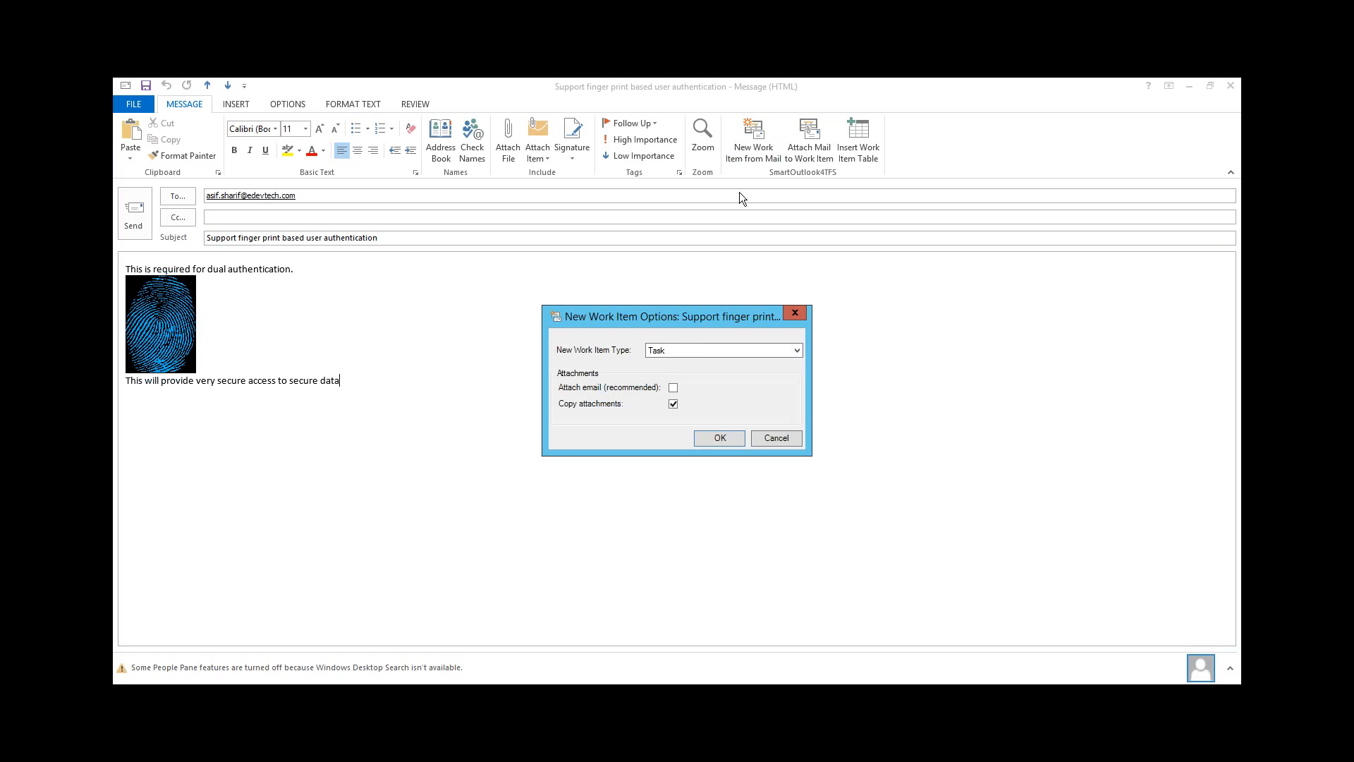
{"action": "left_click", "coordinate": [689, 349]}
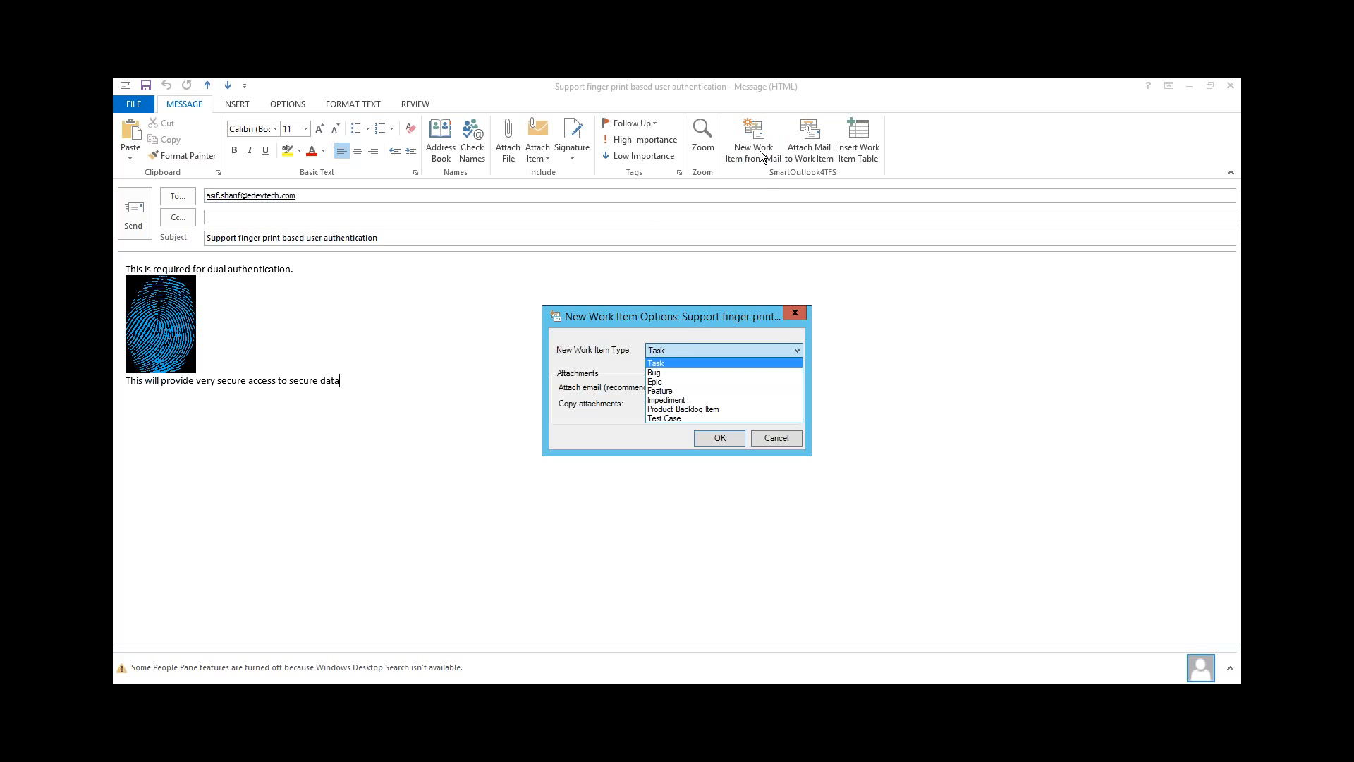
{"action": "left_click", "coordinate": [670, 408]}
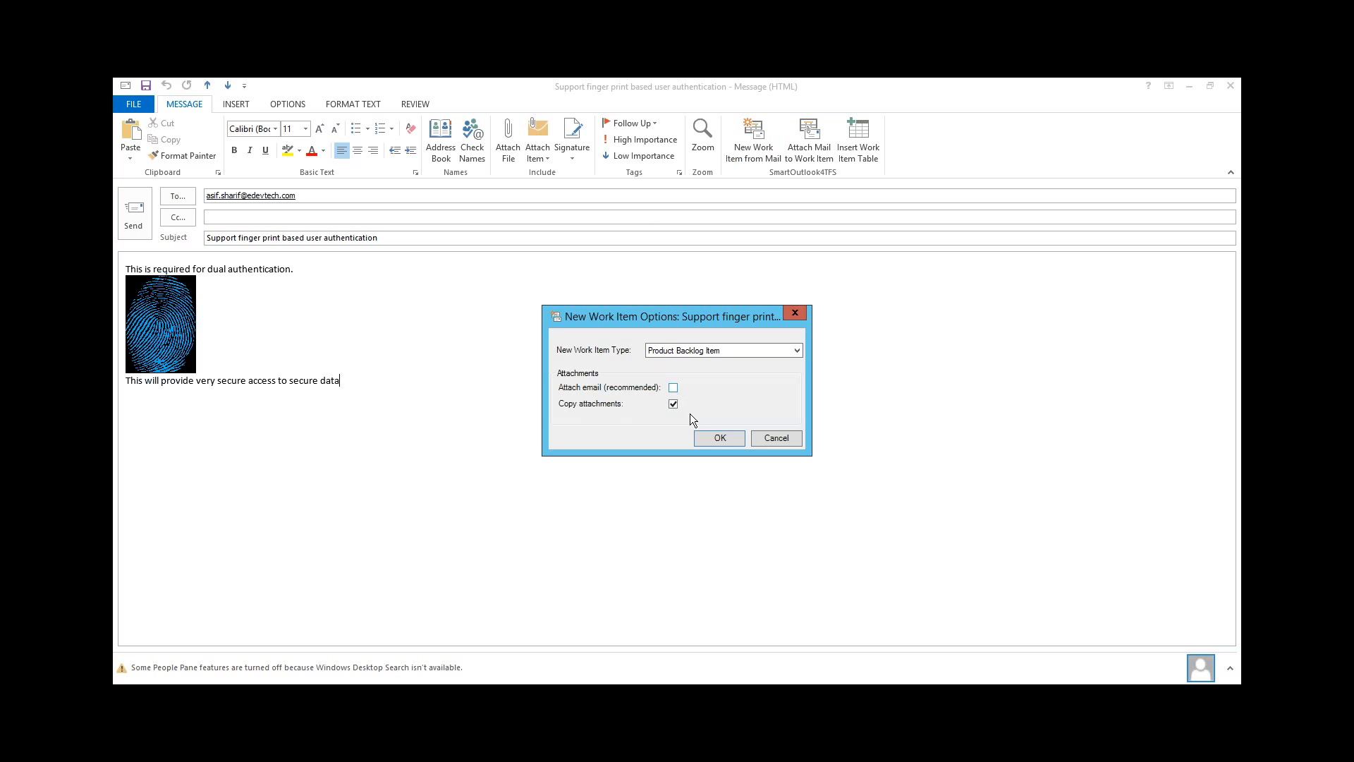
{"action": "left_click", "coordinate": [704, 438]}
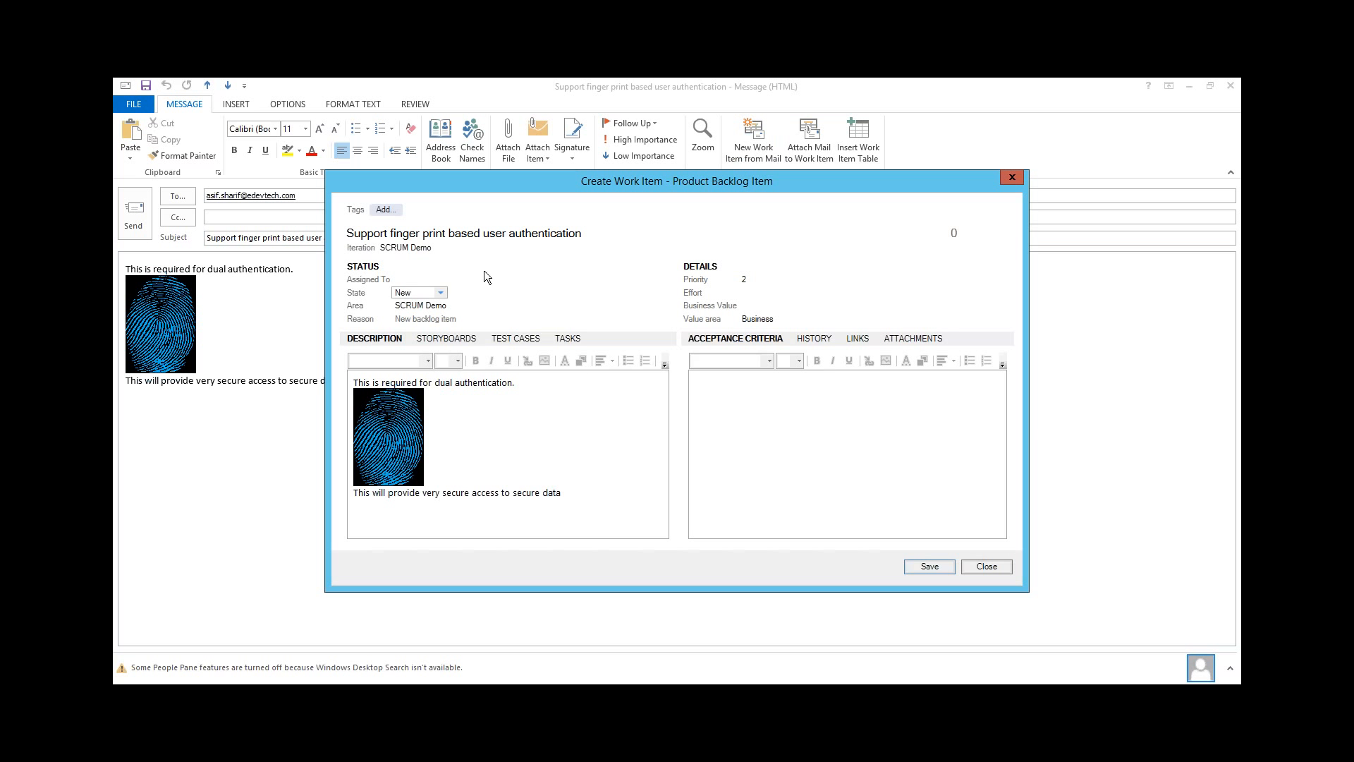
{"action": "left_click", "coordinate": [495, 233]}
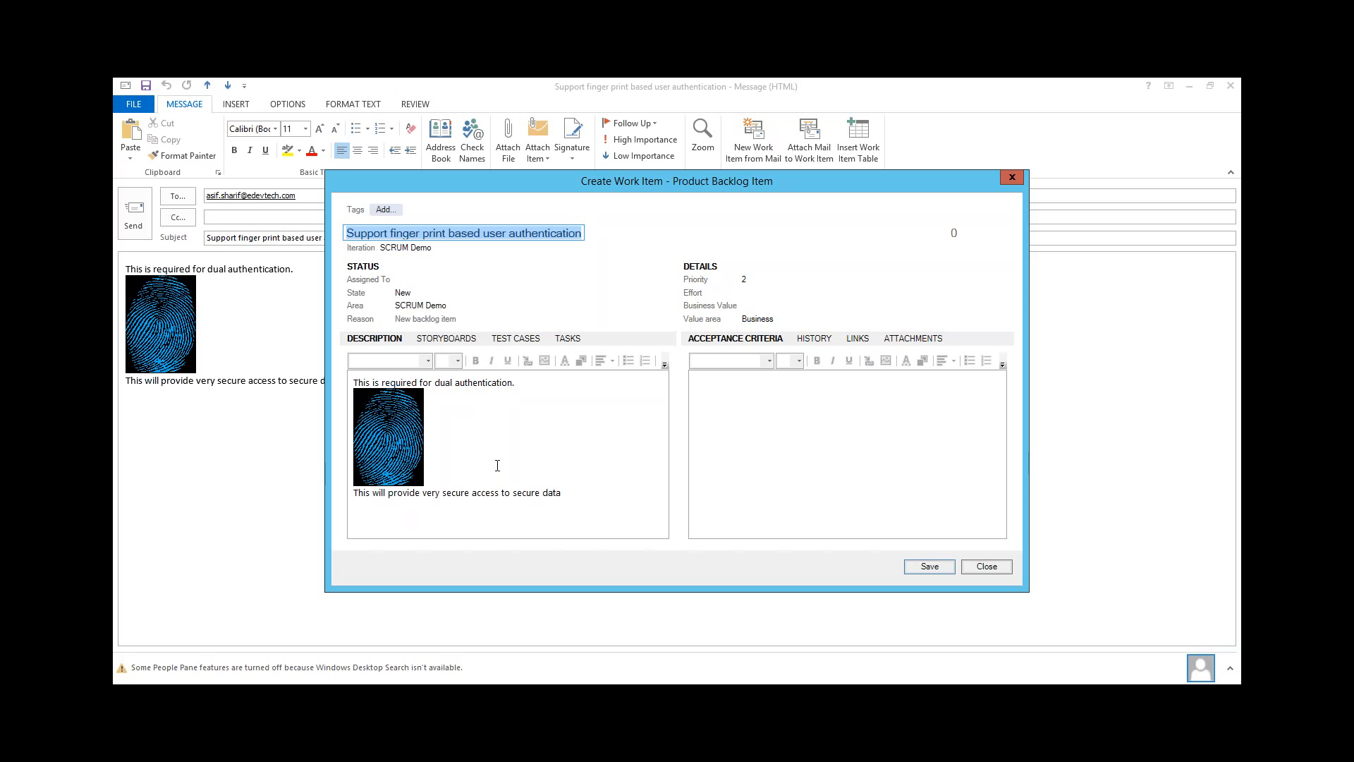
{"action": "left_click", "coordinate": [929, 566]}
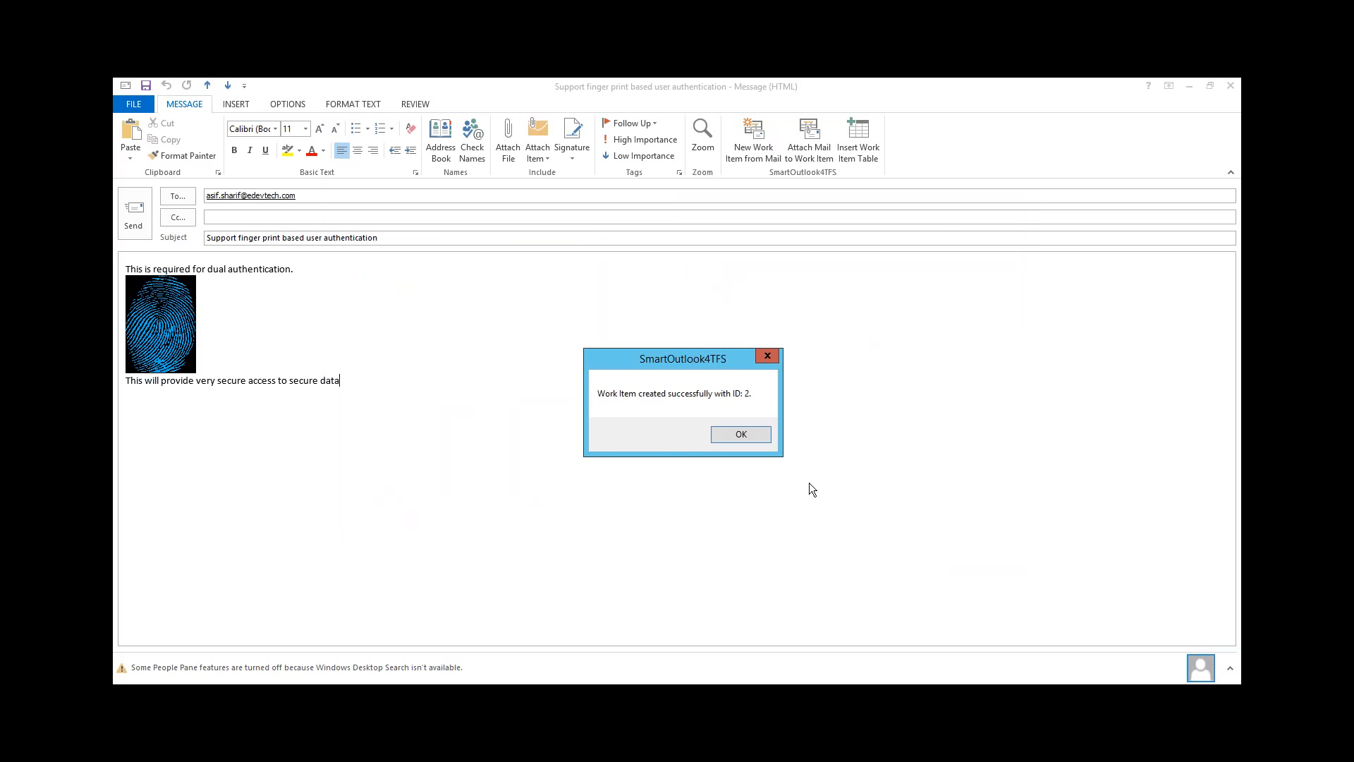
{"action": "left_click", "coordinate": [741, 434]}
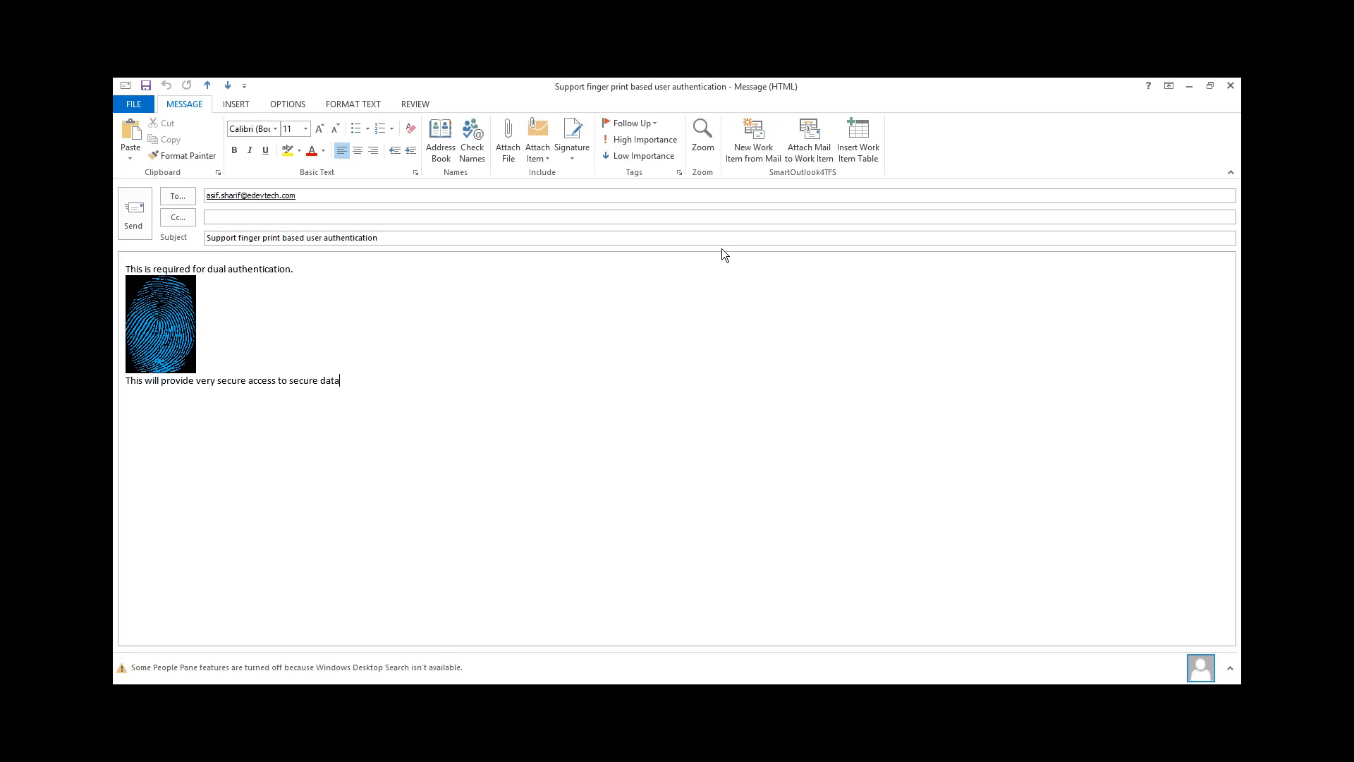
Switch to Word, create a document from the SCRUM Feature Specification personal template and review its placeholder fields
{"action": "left_click", "coordinate": [199, 696]}
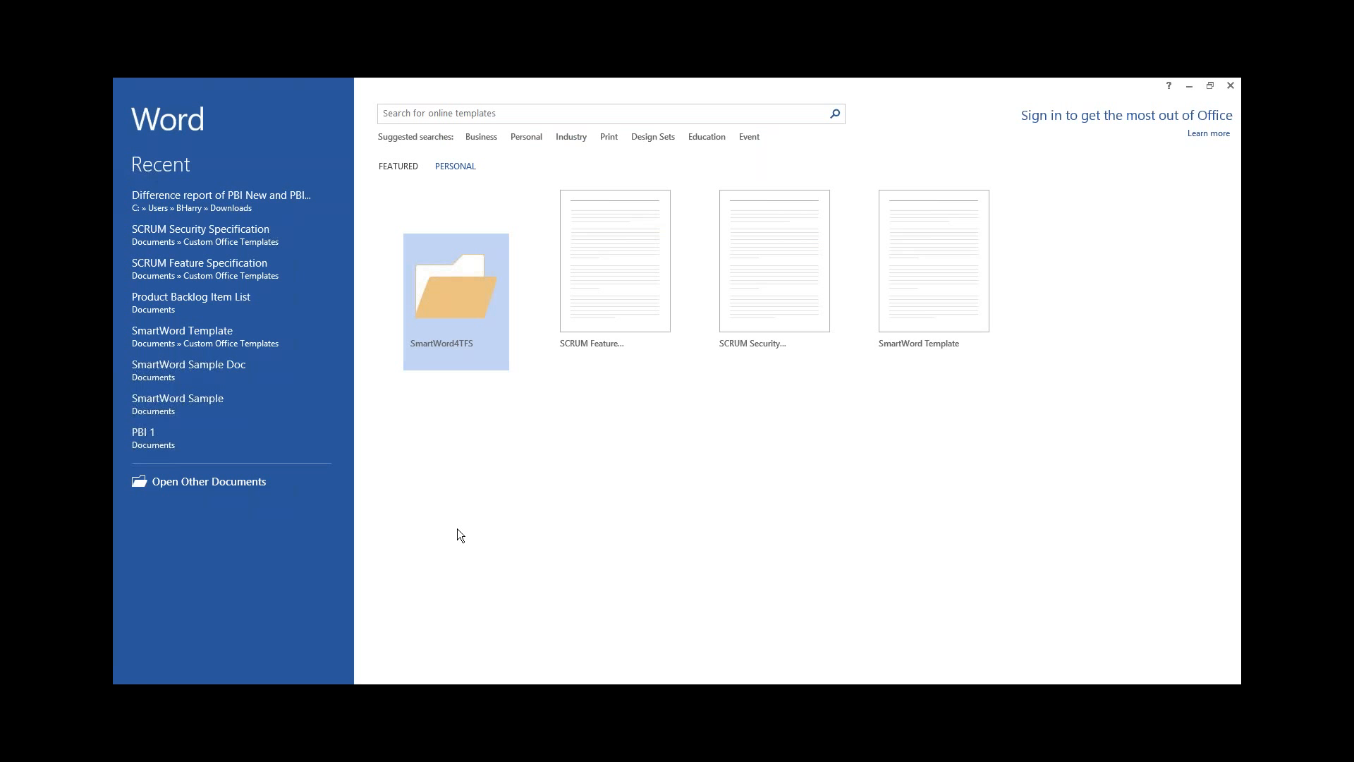
{"action": "left_click", "coordinate": [610, 244]}
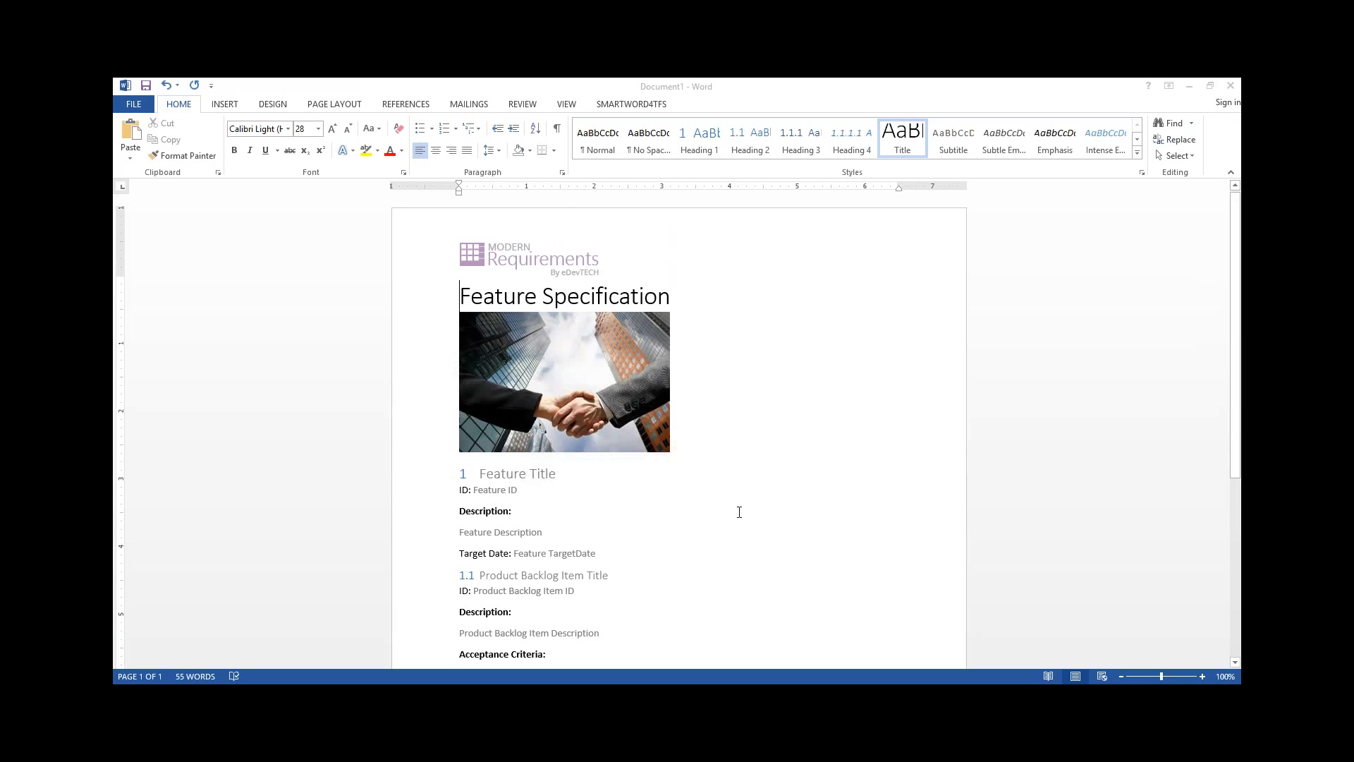
{"action": "scroll", "coordinate": [739, 512], "scroll_direction": "down", "scroll_amount": 1}
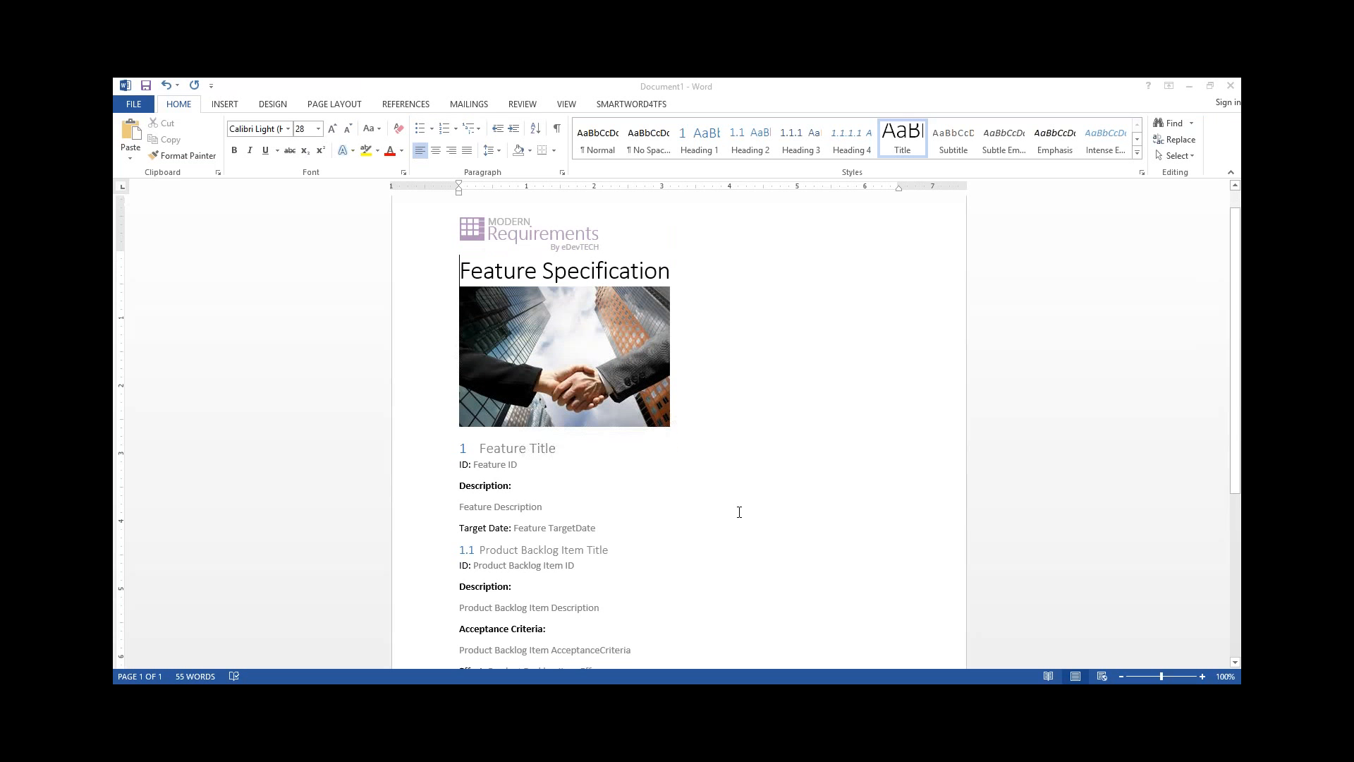
{"action": "scroll", "coordinate": [739, 512], "scroll_direction": "down", "scroll_amount": 4}
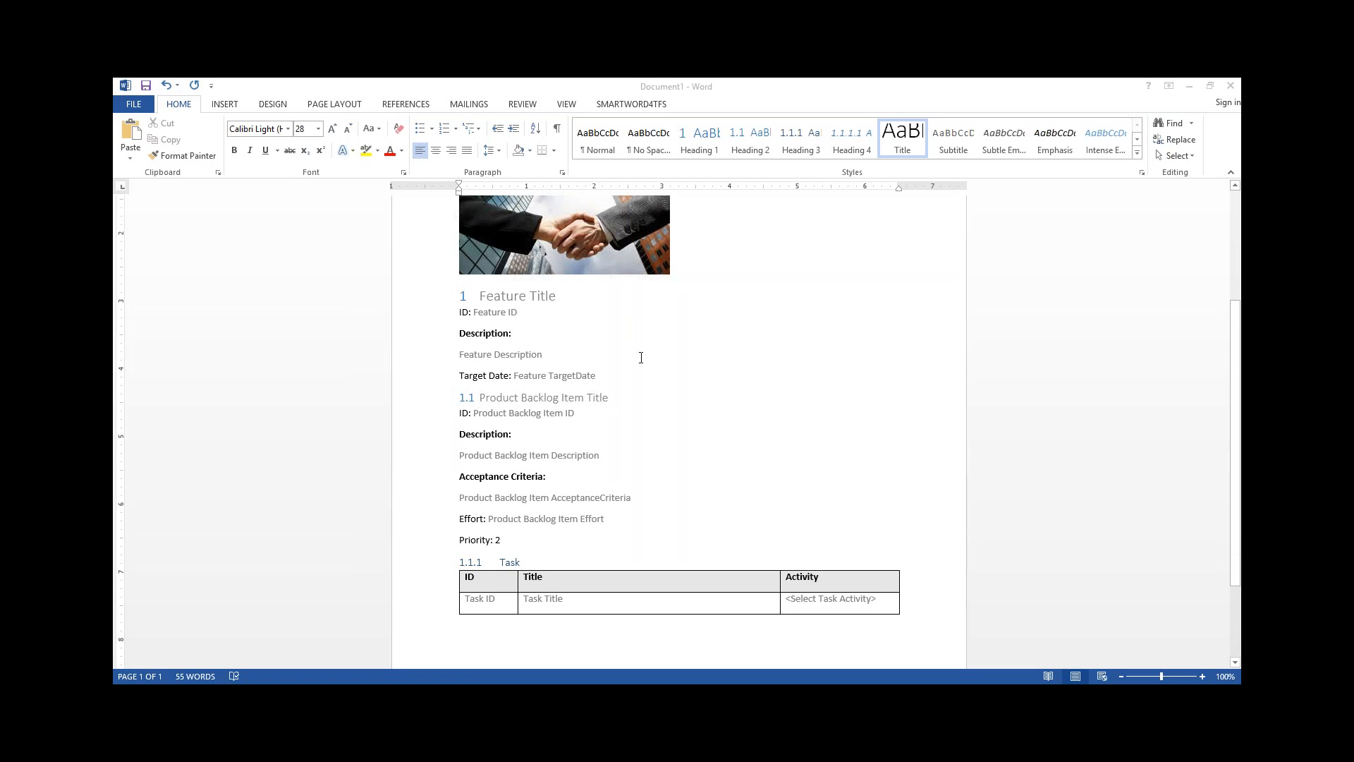
{"action": "scroll", "coordinate": [641, 354], "scroll_direction": "up", "scroll_amount": 1}
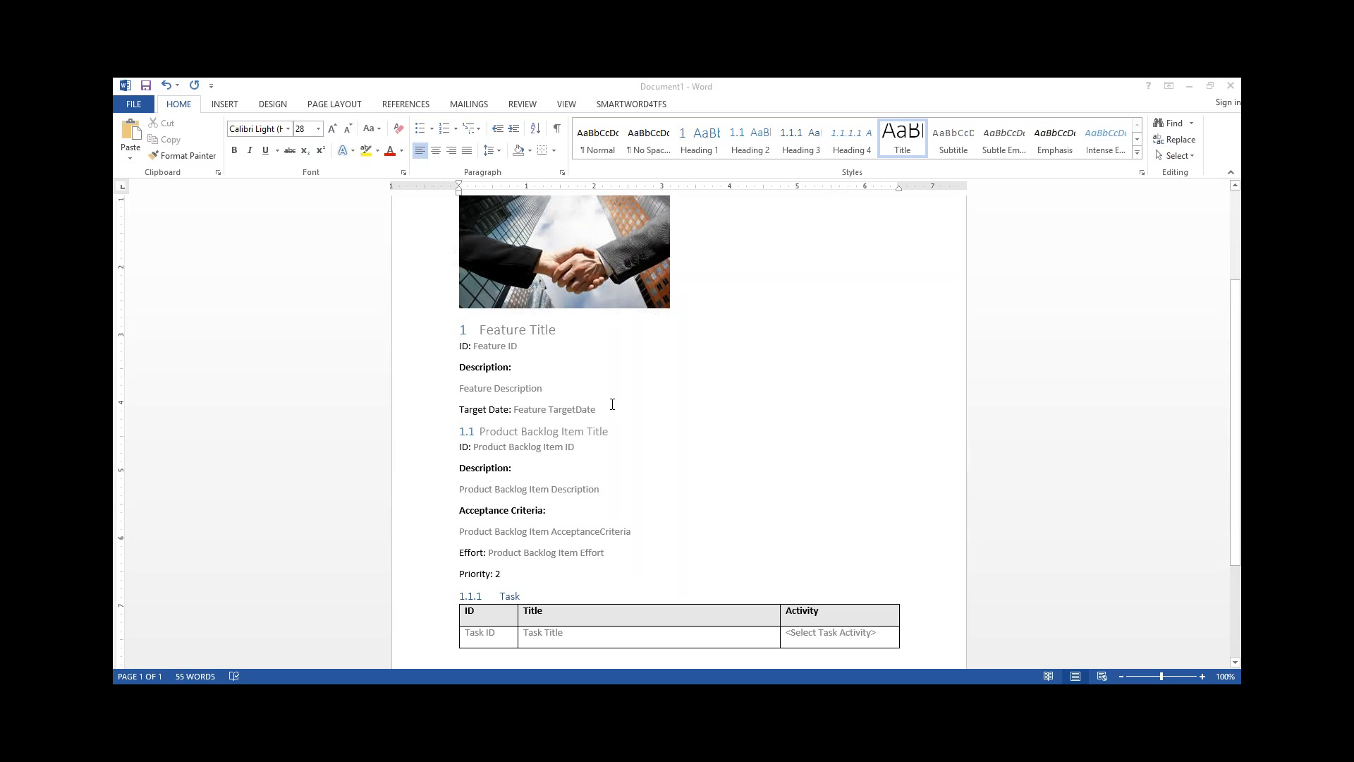
{"action": "scroll", "coordinate": [612, 404], "scroll_direction": "down", "scroll_amount": 1}
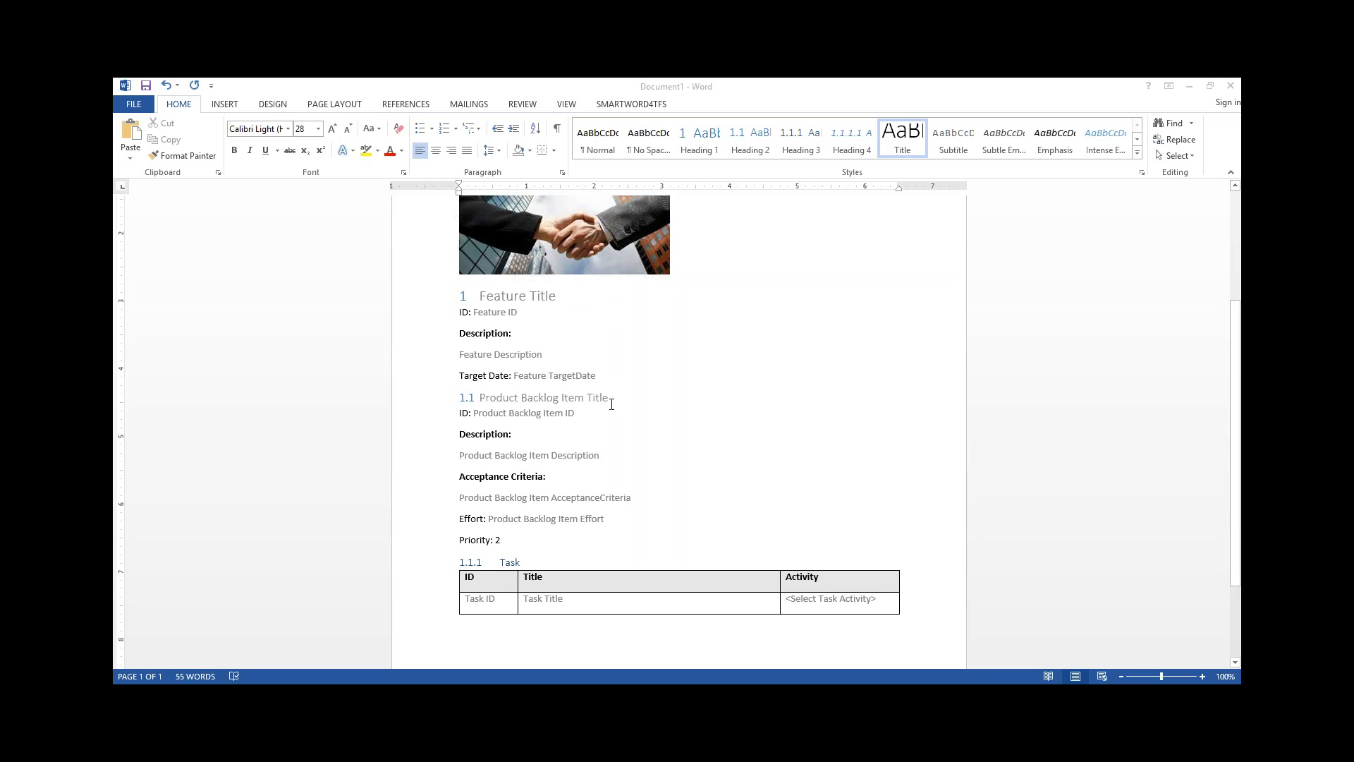
Enter "User management" as the feature title and fill its description with two lines reading "Desc" and "desc"
{"action": "left_click", "coordinate": [522, 296]}
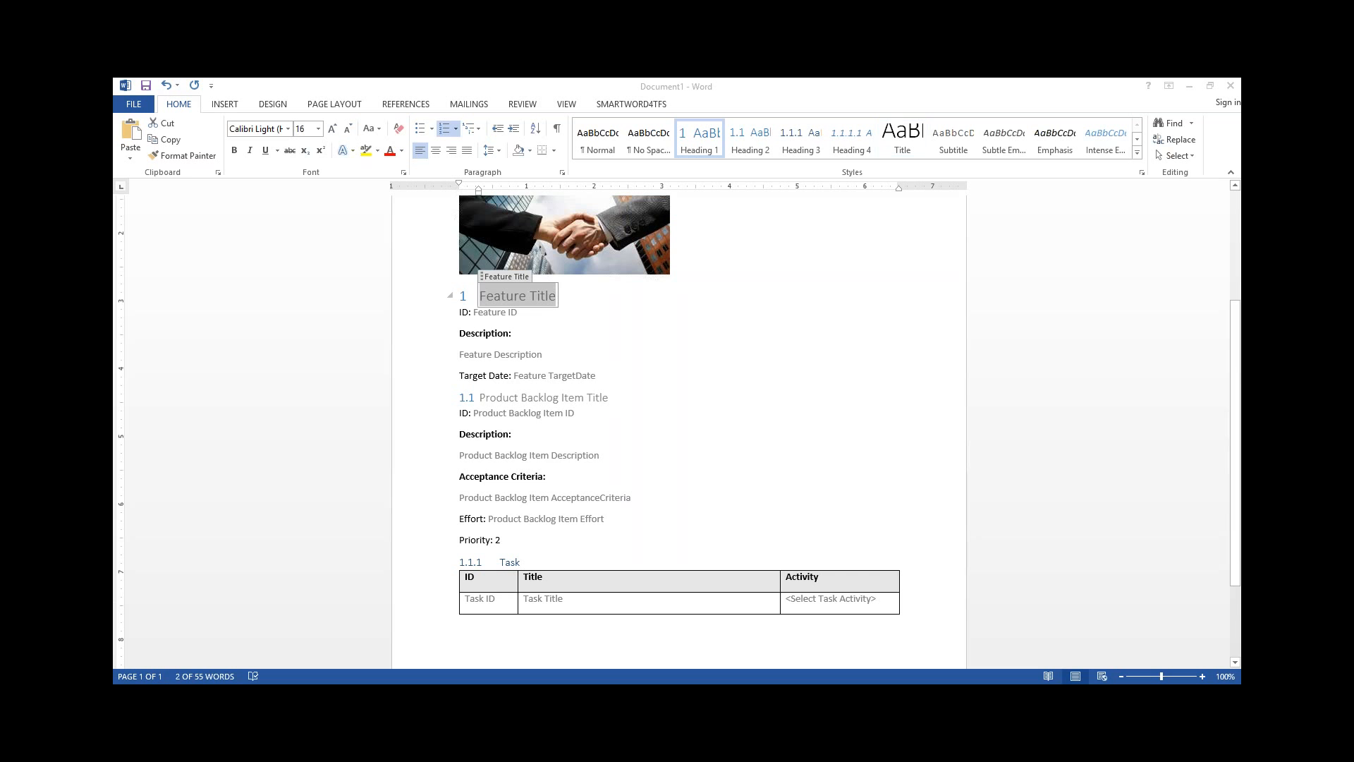
{"action": "type", "text": "User management"}
{"action": "left_click", "coordinate": [519, 355]}
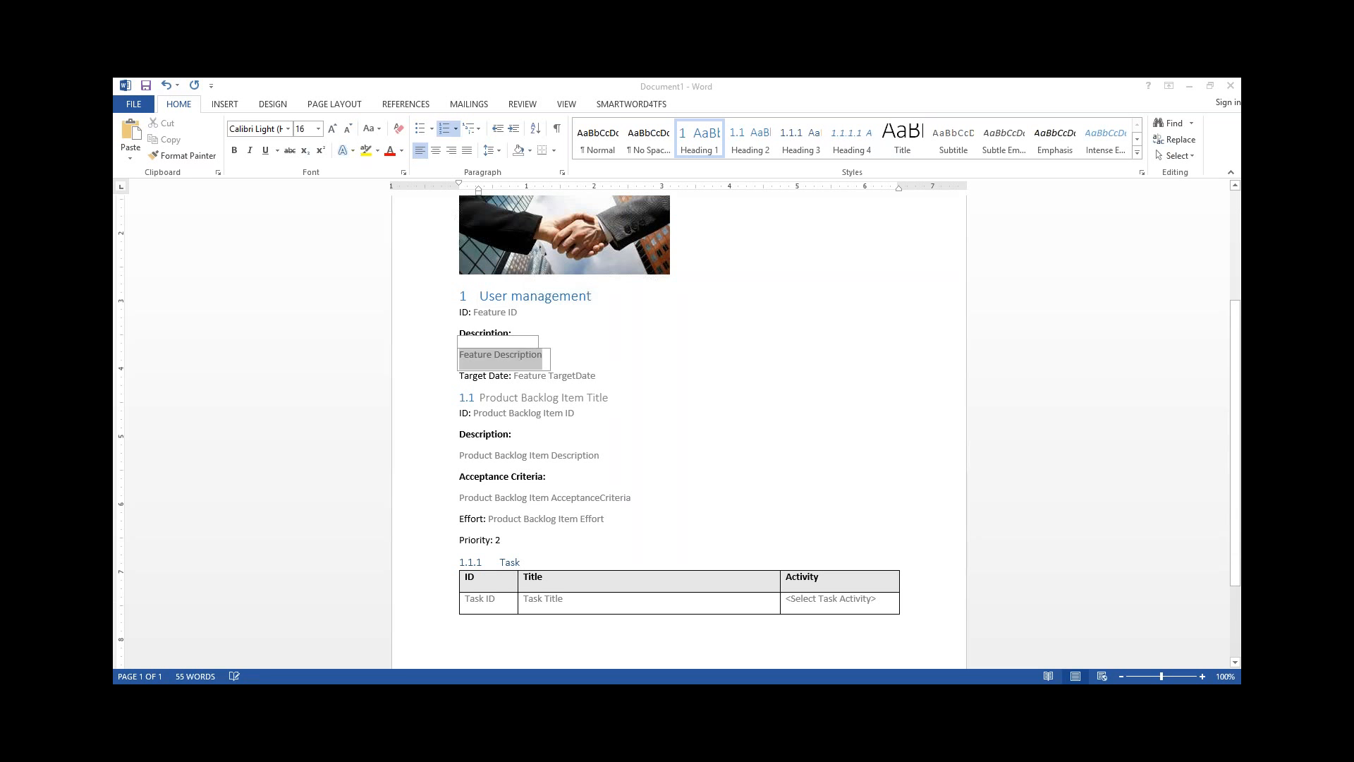
{"action": "type", "text": "desc"}
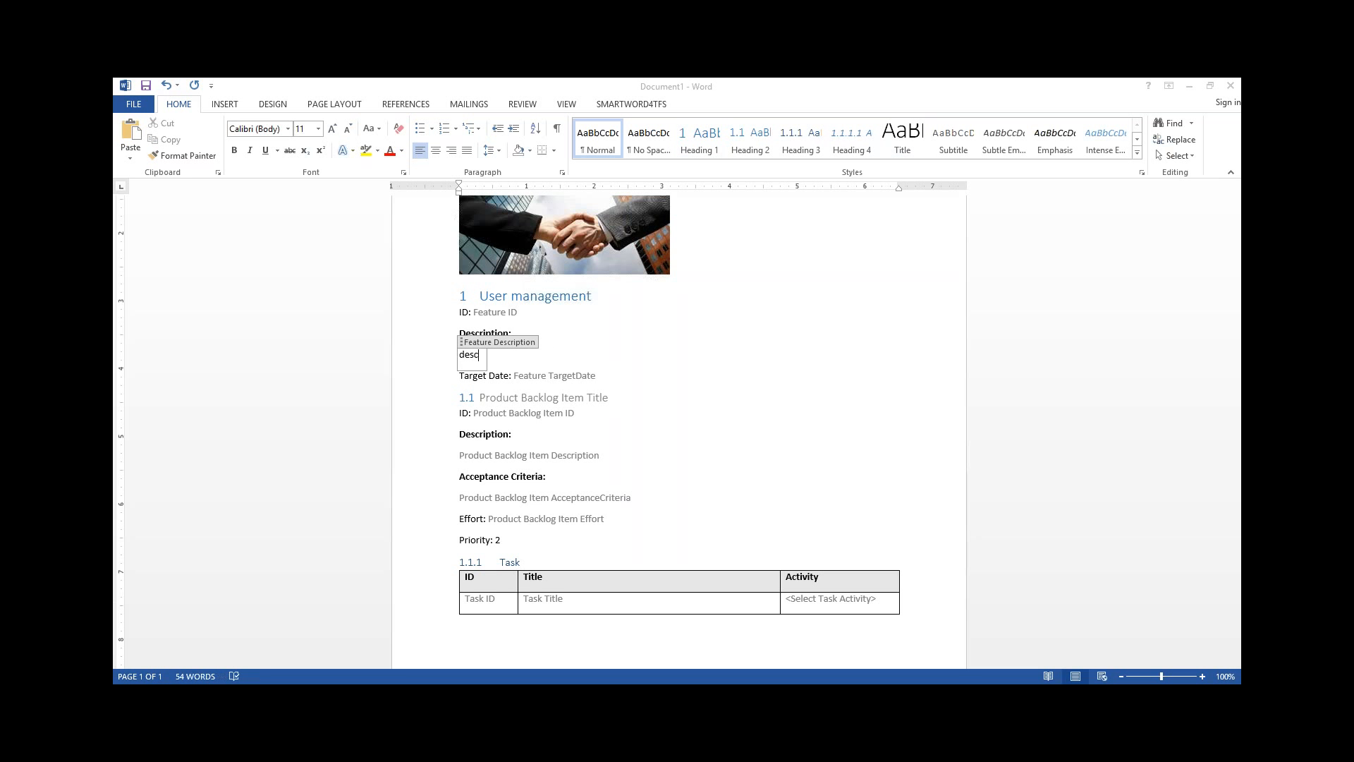
{"action": "key", "text": "Return"}
{"action": "type", "text": "desc"}
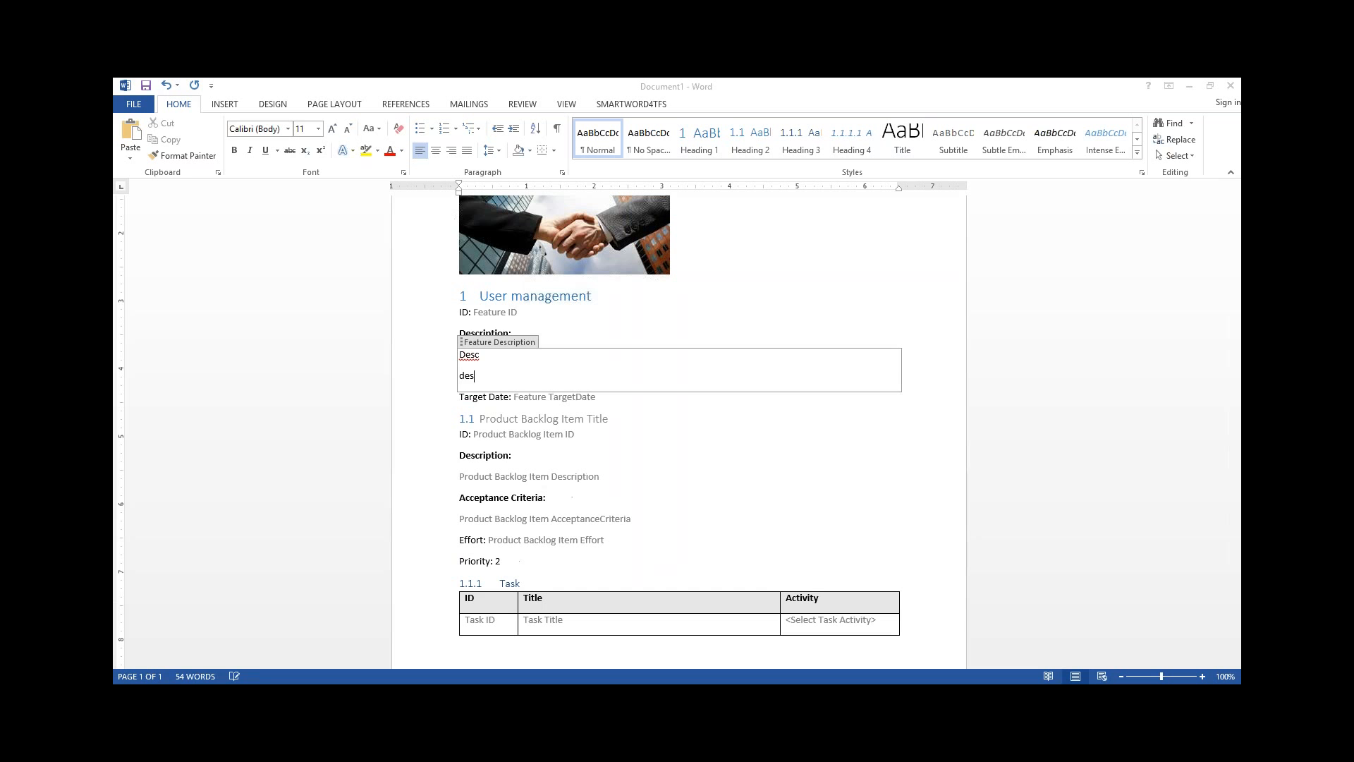
Make the second line of the feature description bold and underlined
{"action": "double_click", "coordinate": [469, 376]}
{"action": "key", "text": "ctrl+b"}
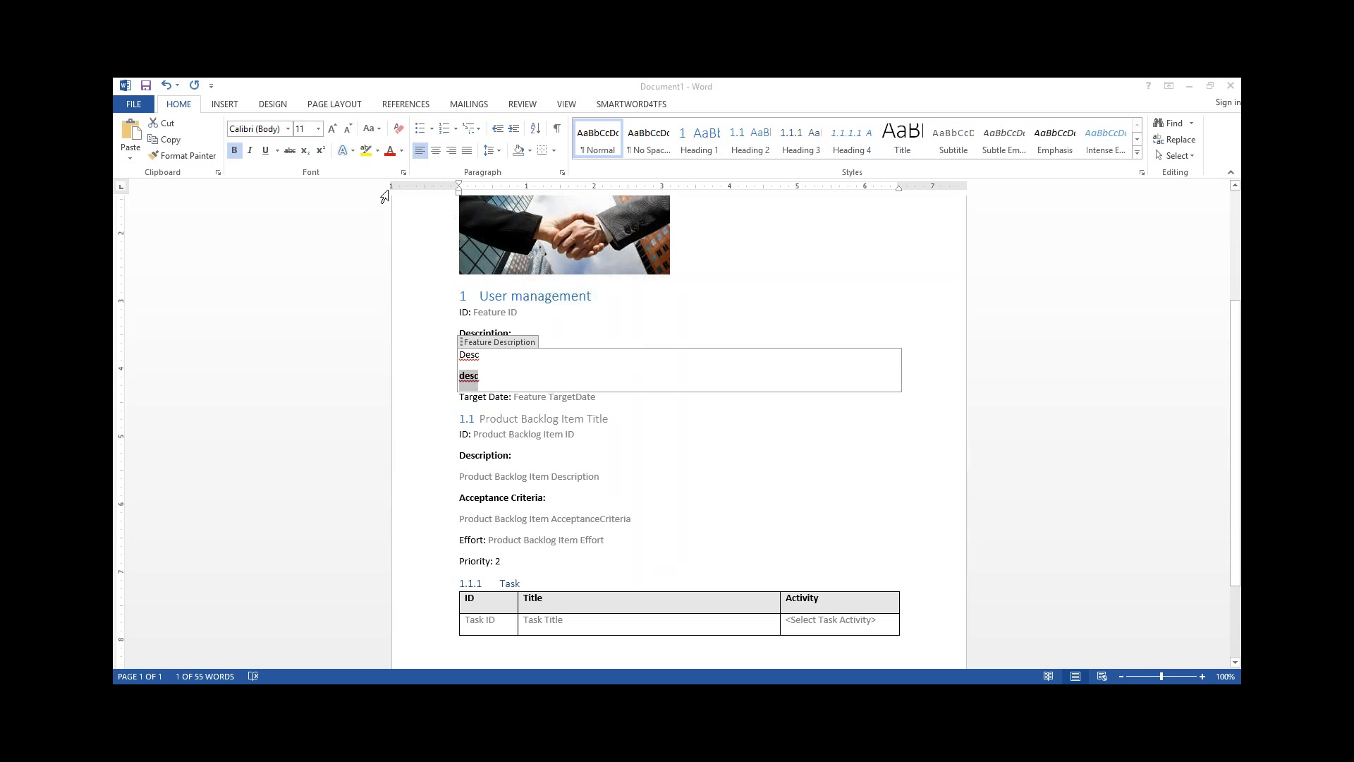
{"action": "left_click", "coordinate": [269, 151]}
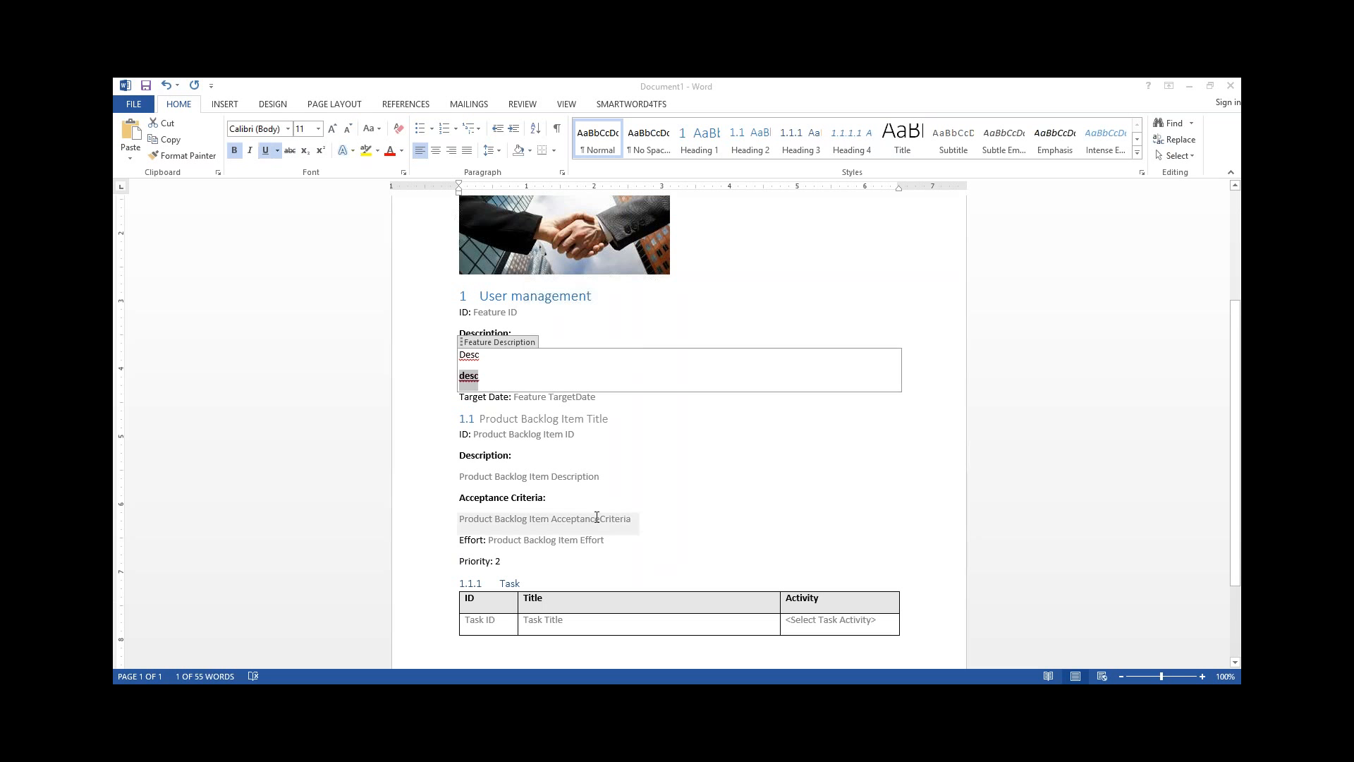
{"action": "left_click", "coordinate": [547, 375]}
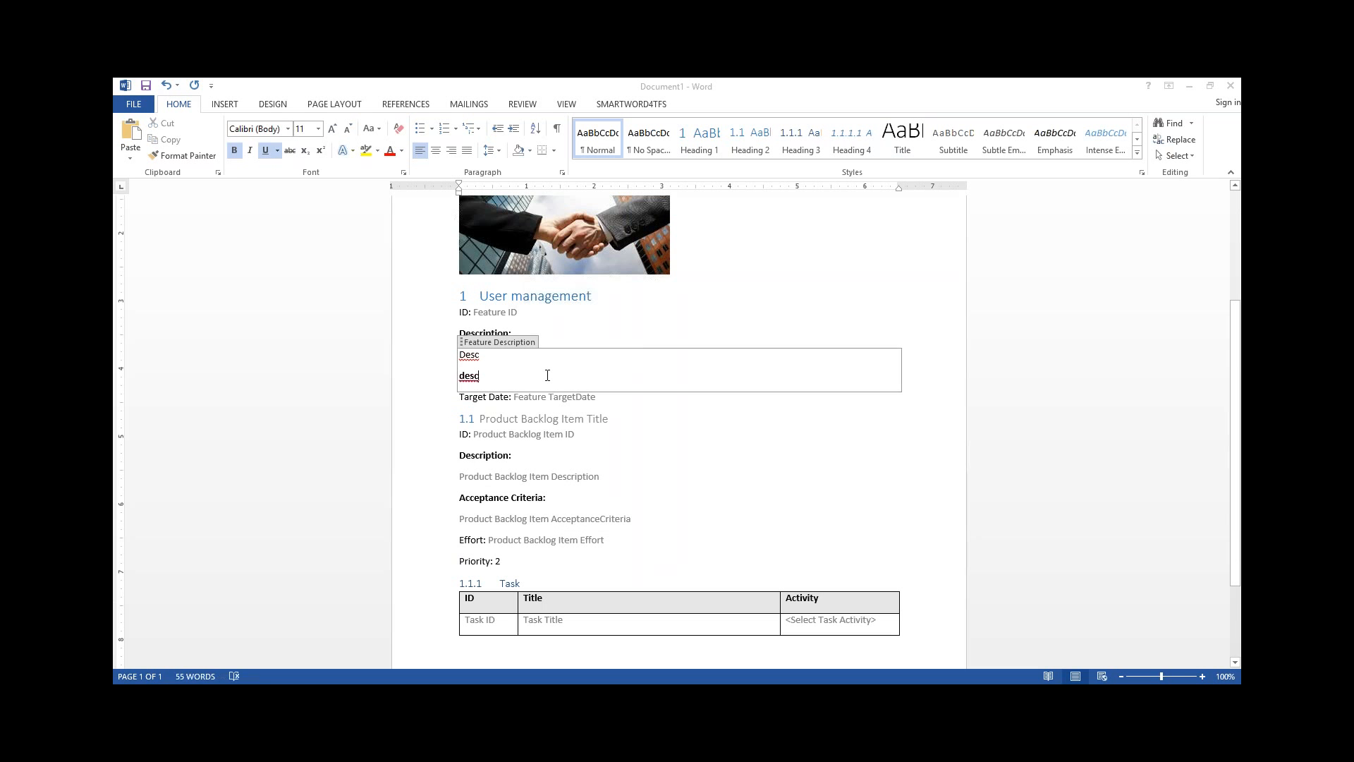
Set the feature's target date to 12/25/2015
{"action": "left_click", "coordinate": [559, 400]}
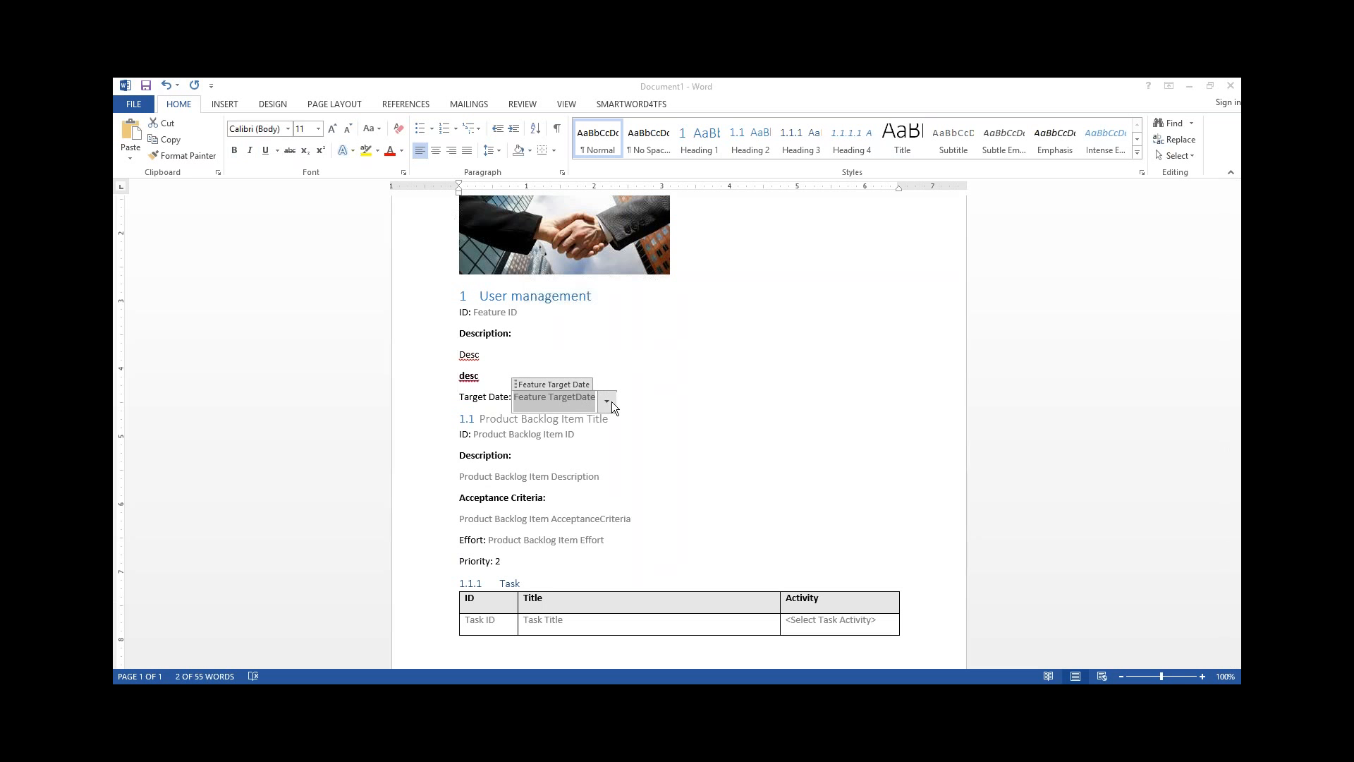
{"action": "left_click", "coordinate": [606, 402]}
{"action": "left_click", "coordinate": [587, 477]}
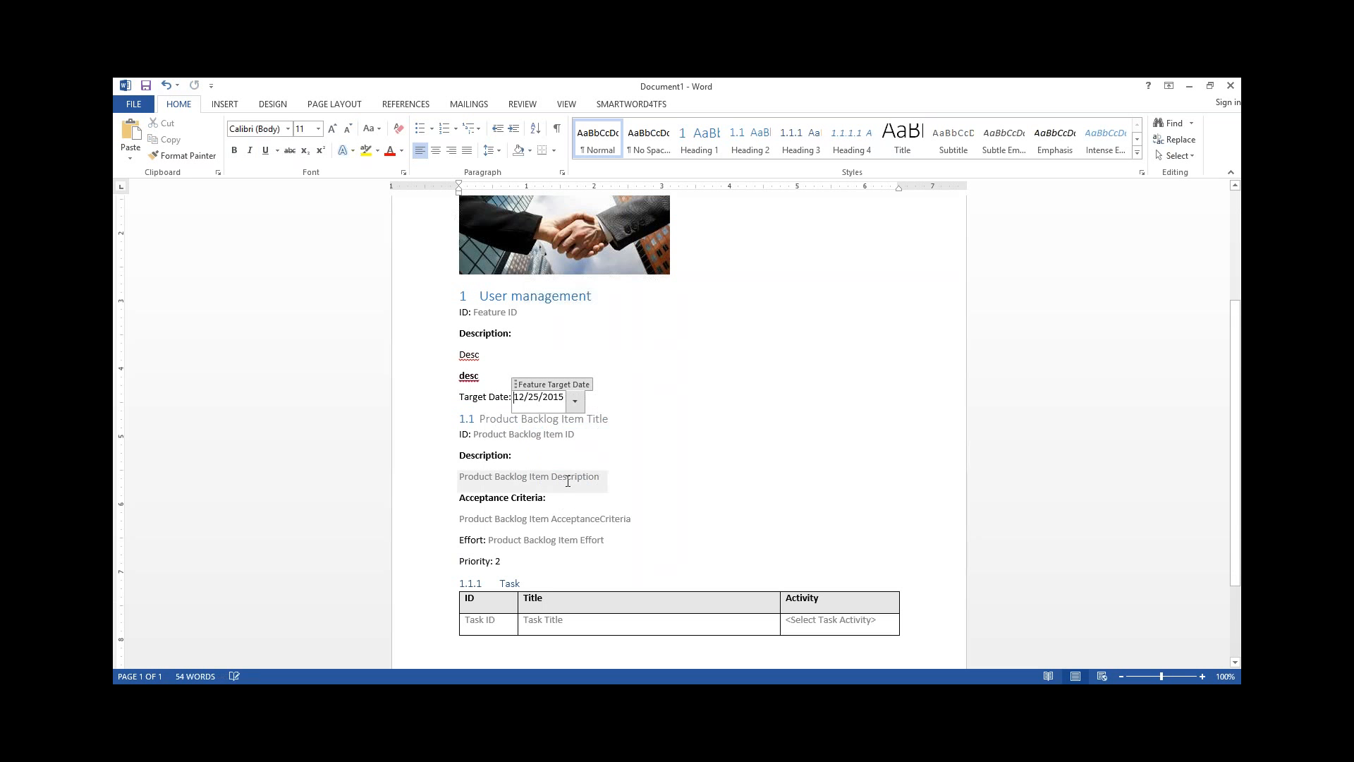
Enter "As a user I can register so that I have an account" as the product backlog item title
{"action": "left_click", "coordinate": [559, 419]}
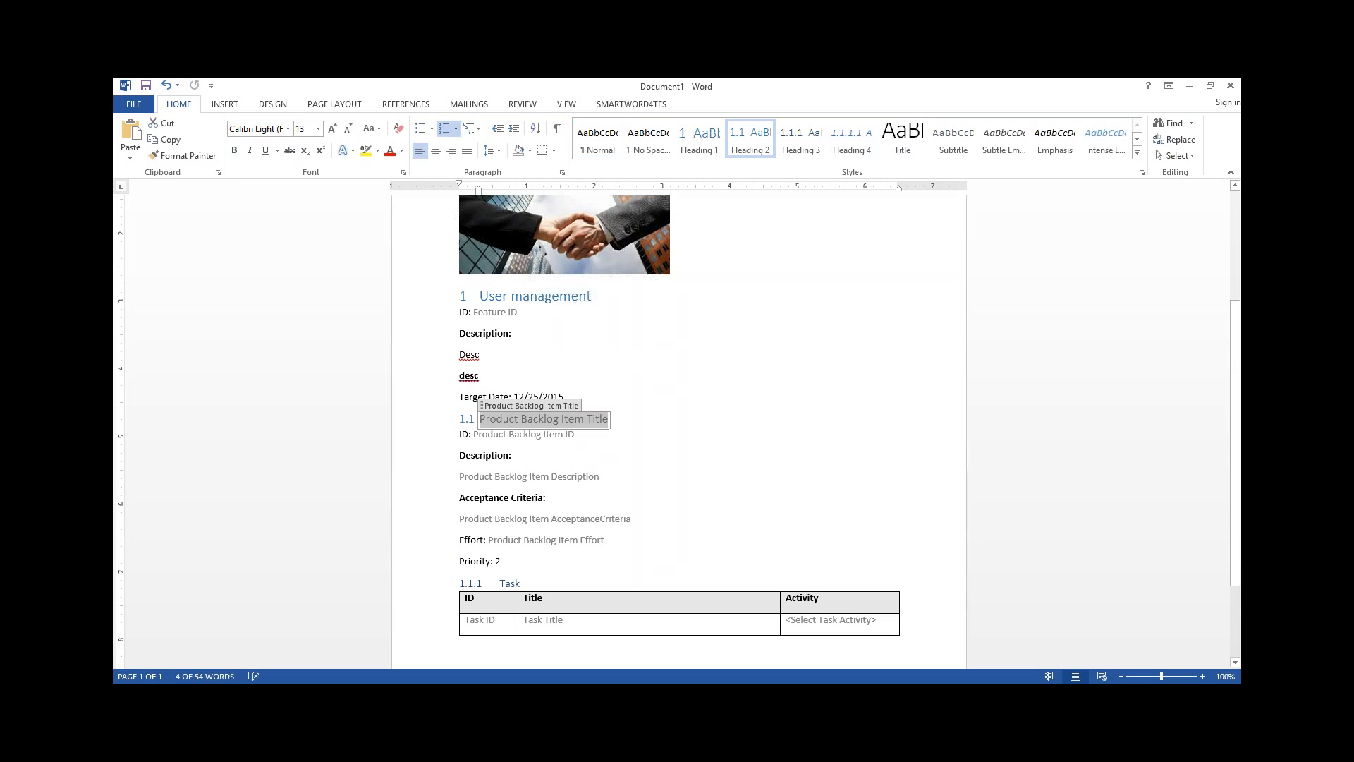
{"action": "type", "text": "As "}
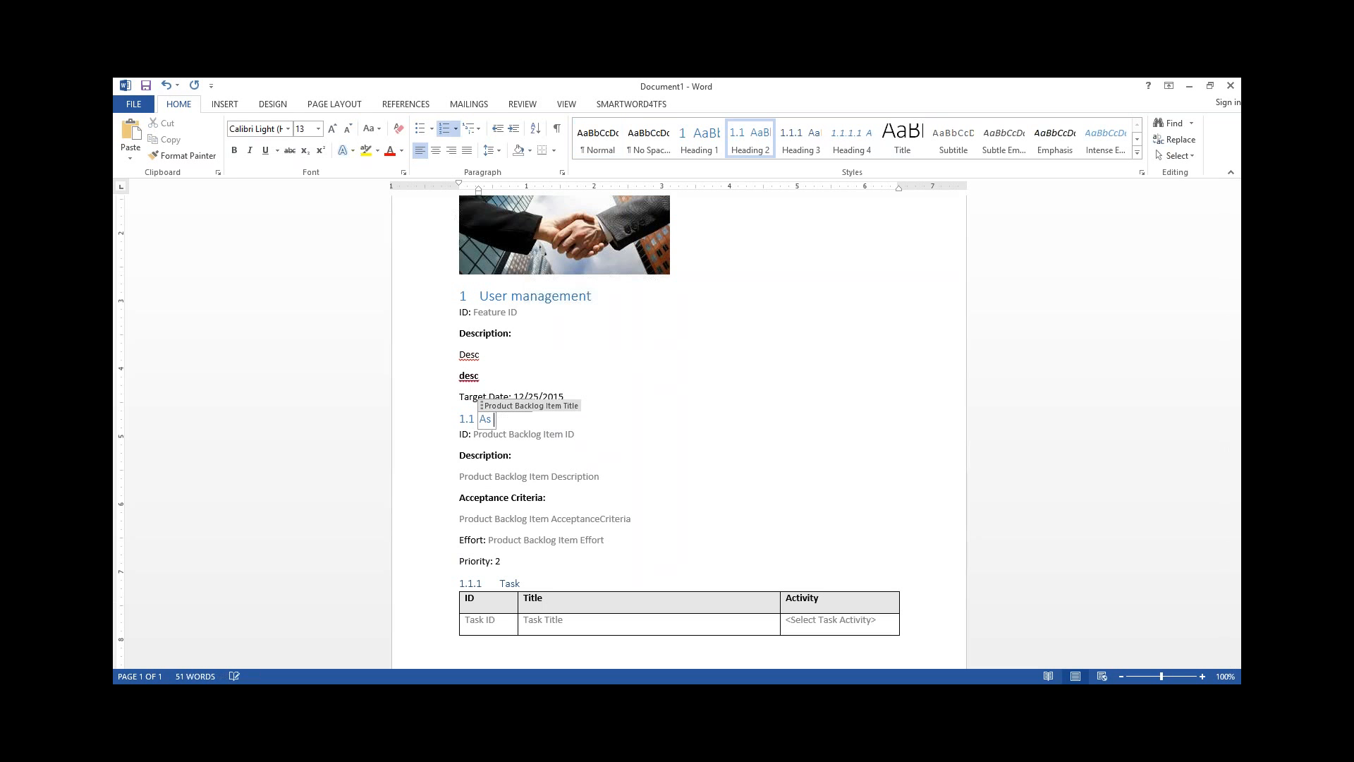
{"action": "type", "text": "a user i can register so that I "}
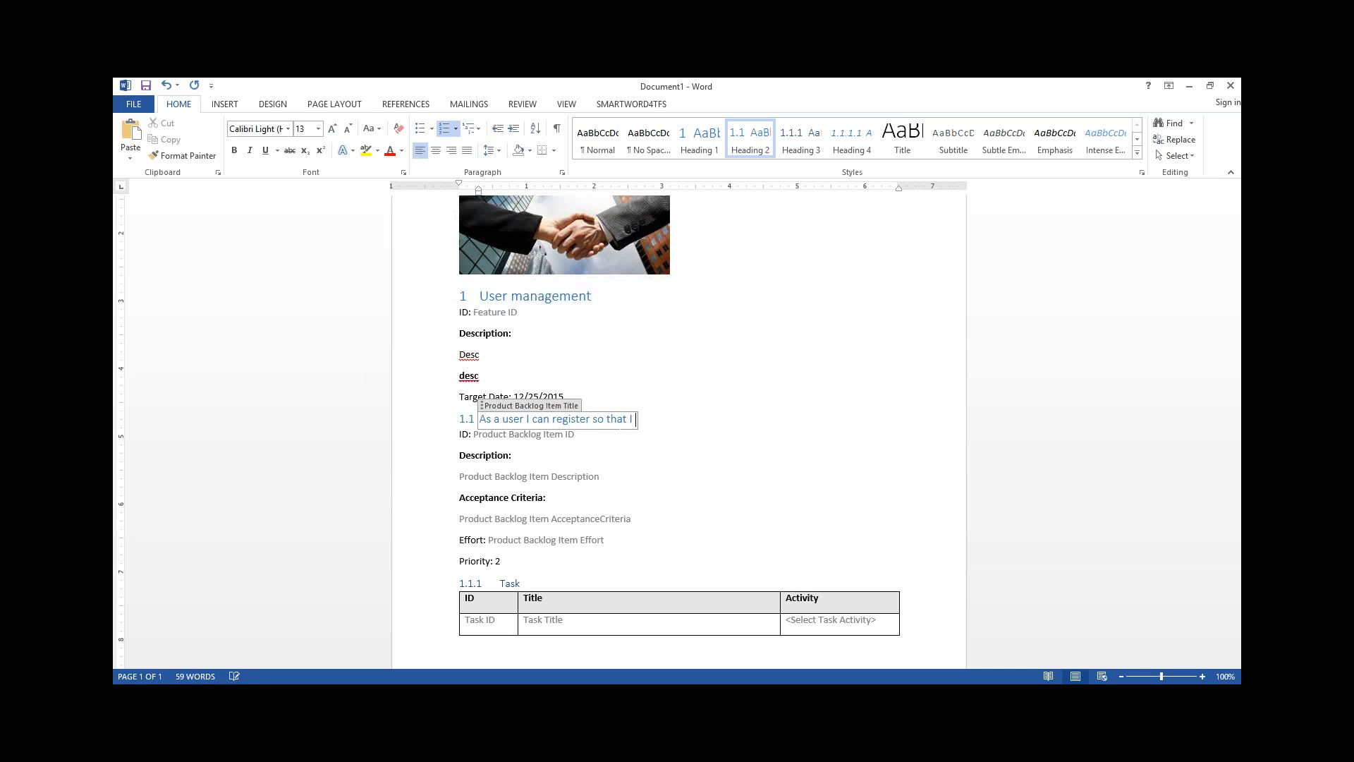
{"action": "type", "text": "have an account"}
Fill the product backlog item's description with "desc" and its acceptance criteria with "AC"
{"action": "left_click", "coordinate": [536, 477]}
{"action": "type", "text": "desc"}
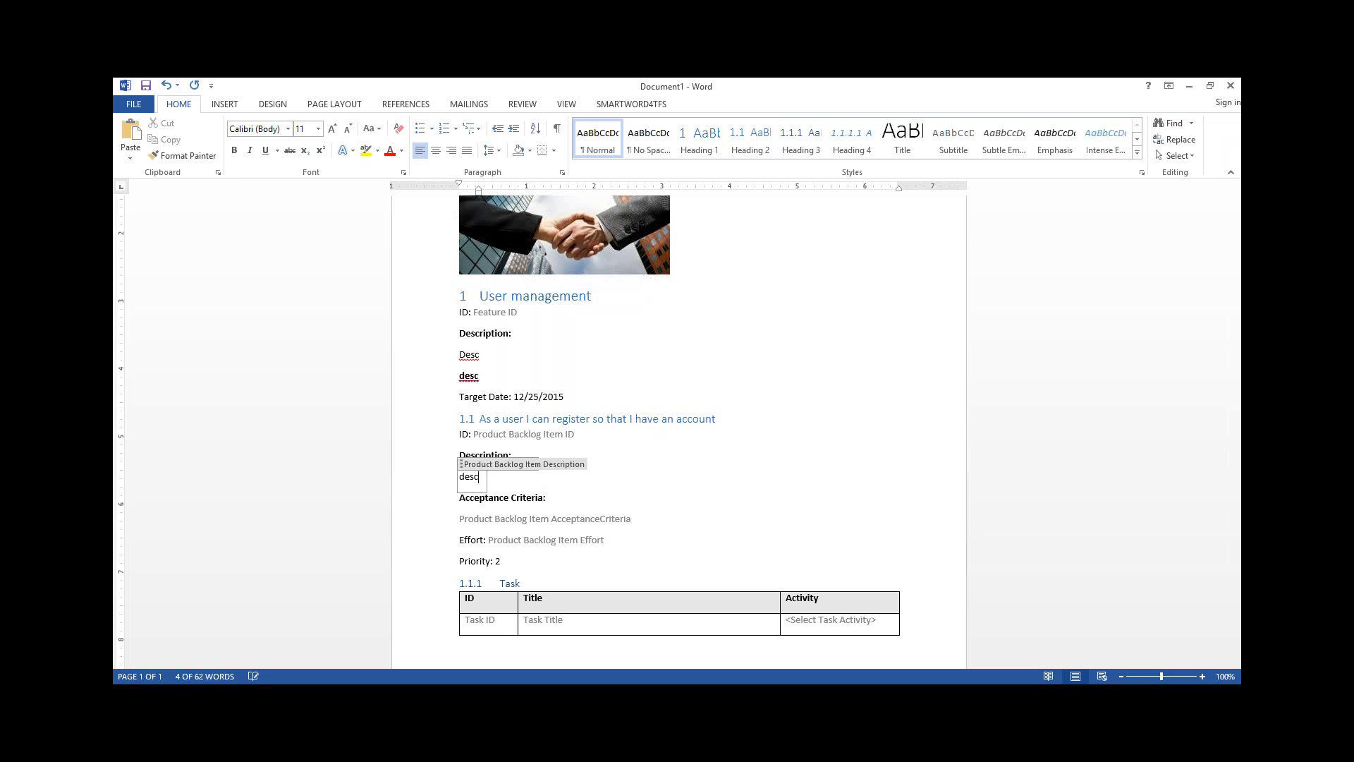
{"action": "left_click", "coordinate": [598, 520]}
{"action": "left_click", "coordinate": [598, 520]}
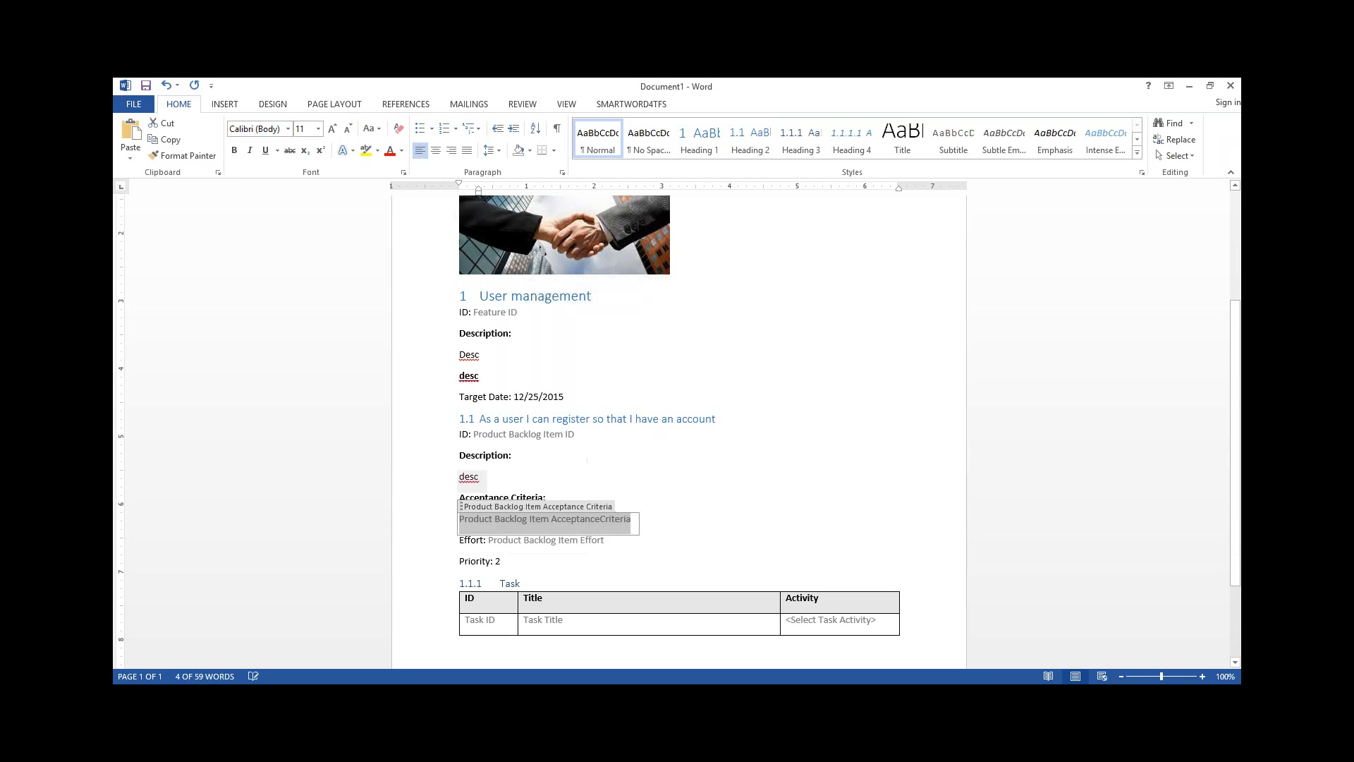
{"action": "type", "text": "AC"}
Set the product backlog item's effort to 43 and its priority to 4
{"action": "left_click", "coordinate": [586, 540]}
{"action": "type", "text": "43"}
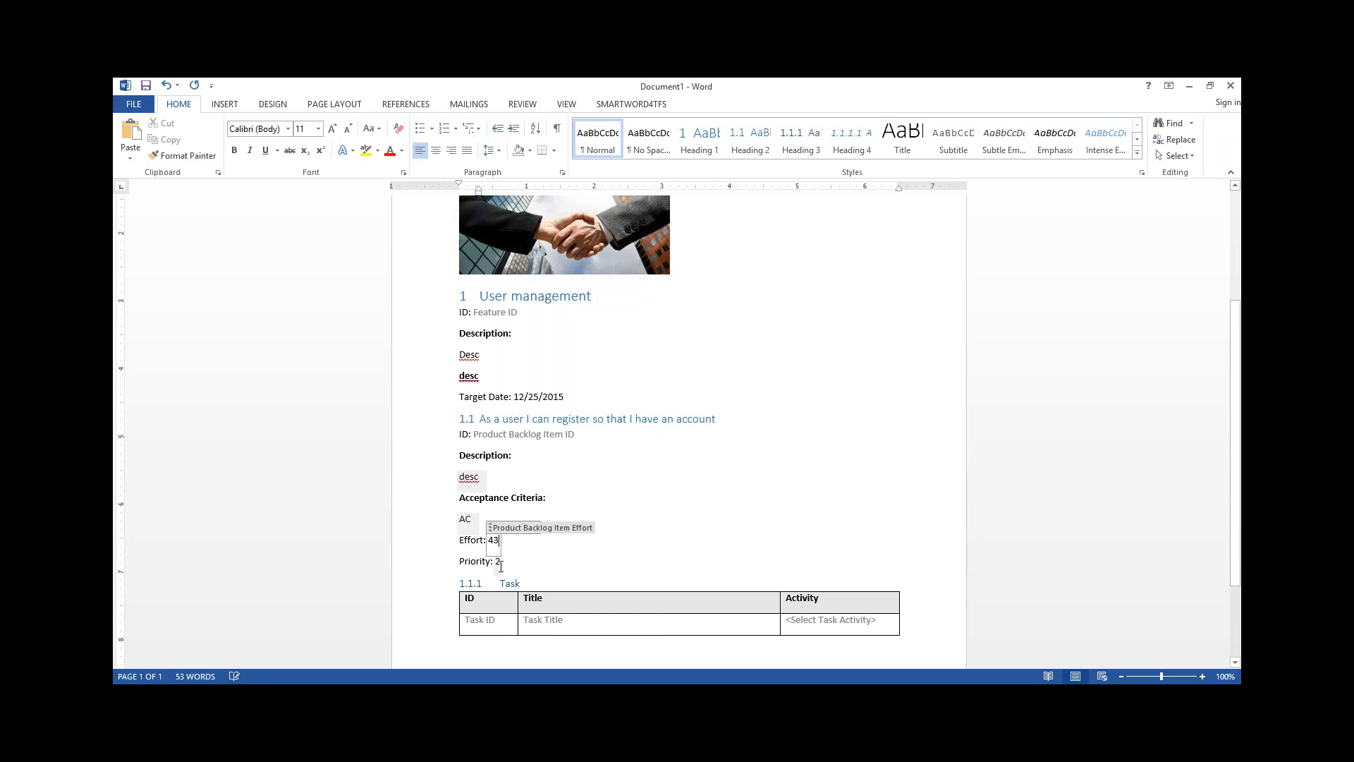
{"action": "left_click", "coordinate": [504, 562]}
{"action": "left_click", "coordinate": [508, 565]}
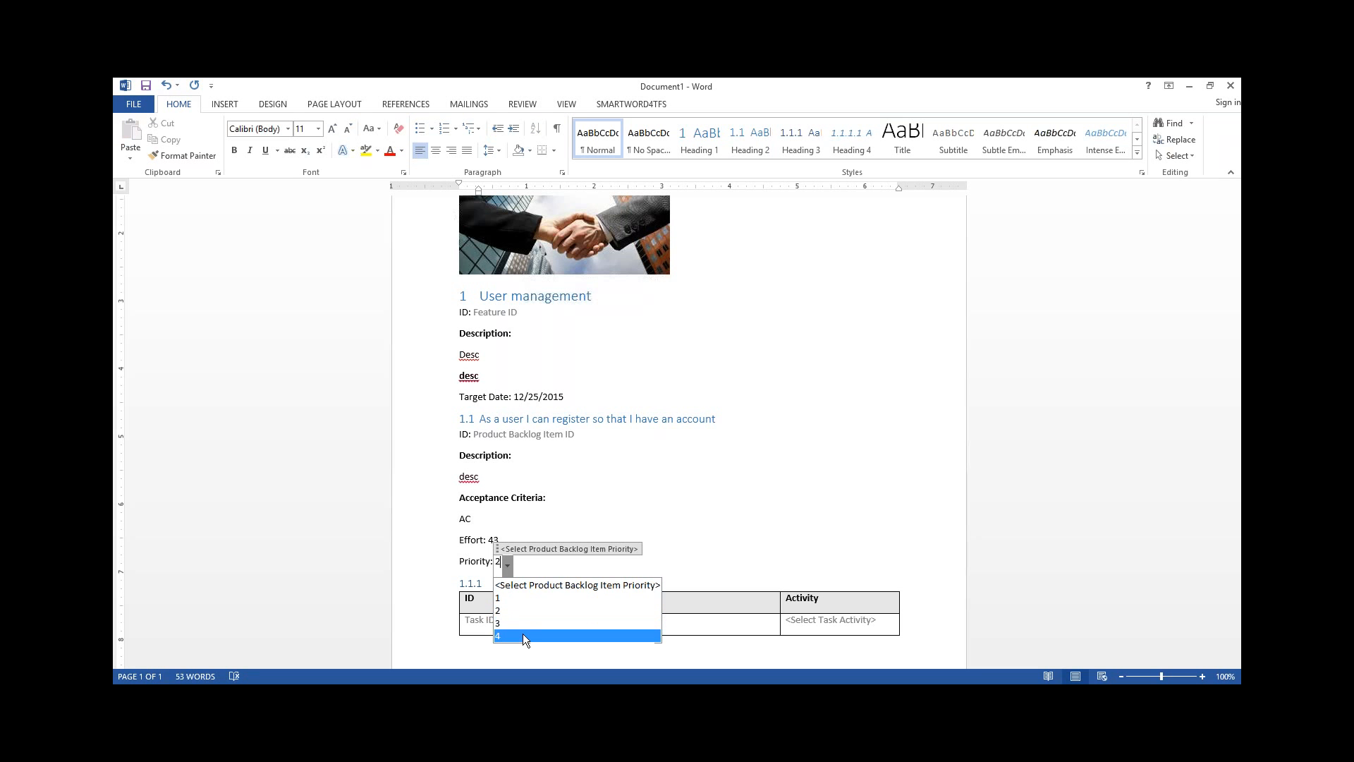
{"action": "left_click", "coordinate": [522, 634]}
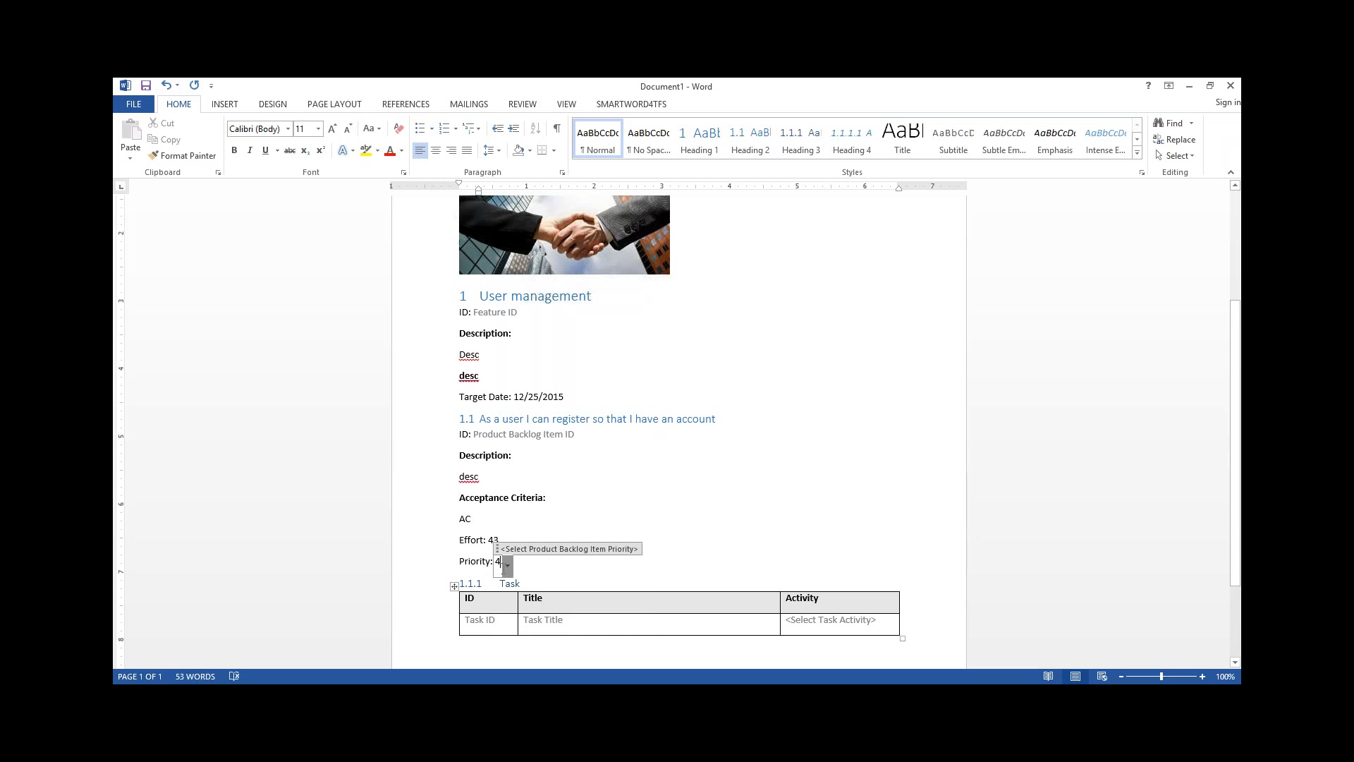
{"action": "left_click", "coordinate": [507, 565]}
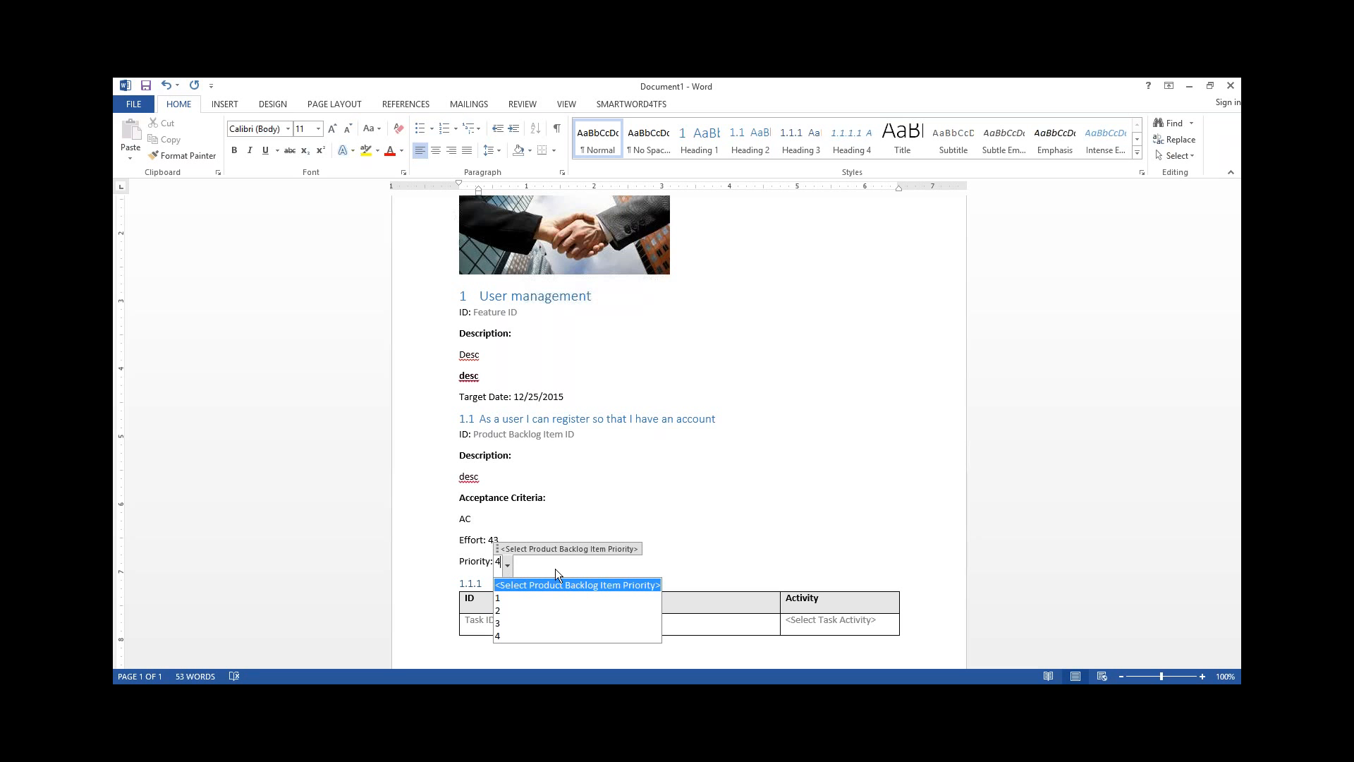
{"action": "left_click", "coordinate": [556, 568]}
Enter "Task ONE" as the title in the first row of the task table and check its activity choices
{"action": "scroll", "coordinate": [677, 423], "scroll_direction": "down", "scroll_amount": 2}
{"action": "left_click", "coordinate": [543, 561]}
{"action": "type", "text": "Task ONE"}
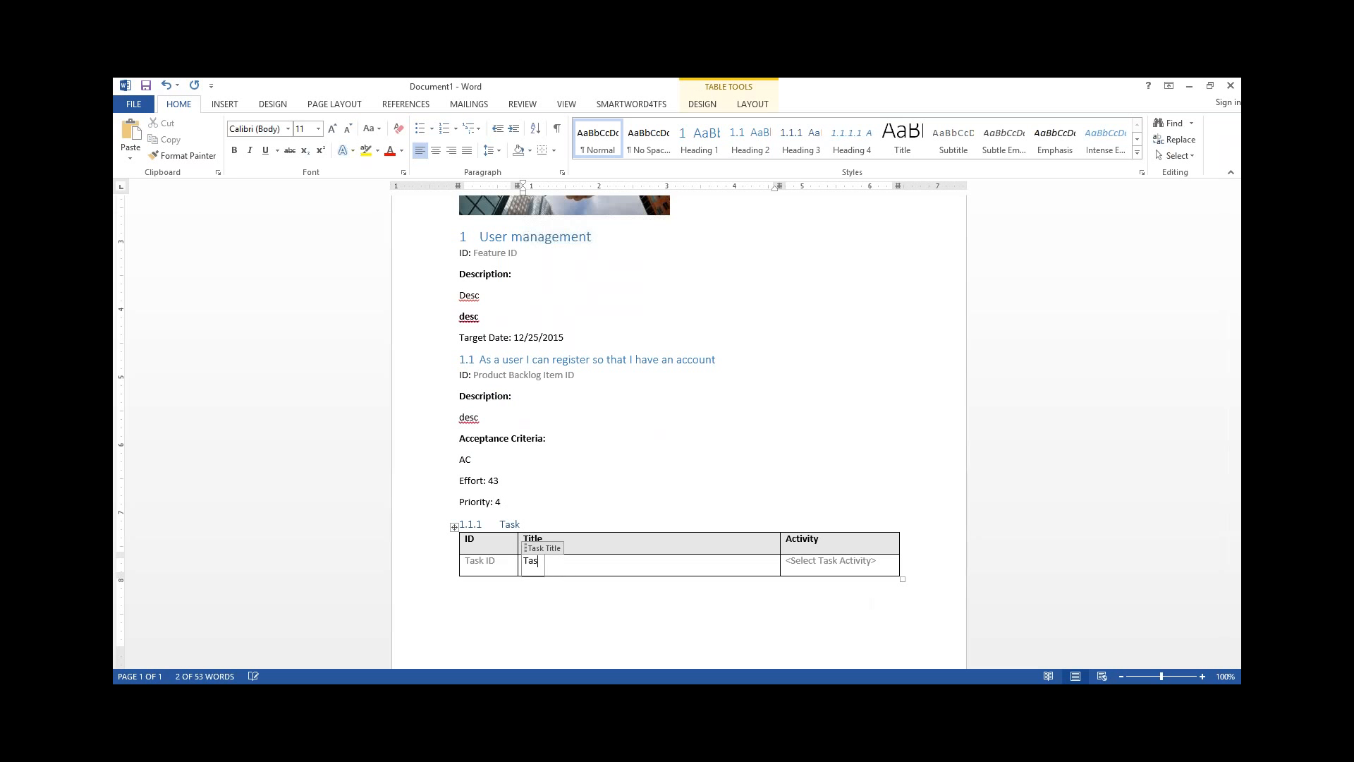
{"action": "key", "text": "Tab"}
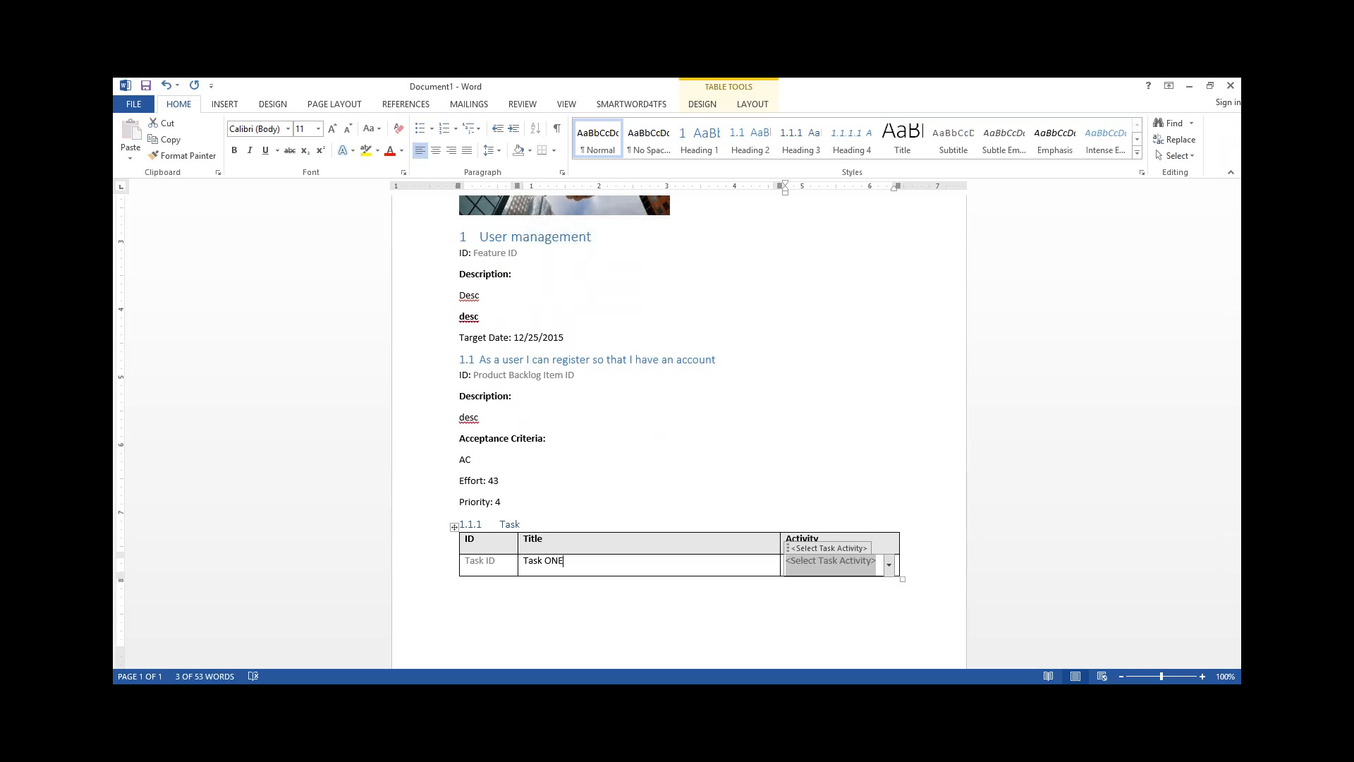
{"action": "left_click", "coordinate": [888, 566]}
{"action": "left_click", "coordinate": [887, 566]}
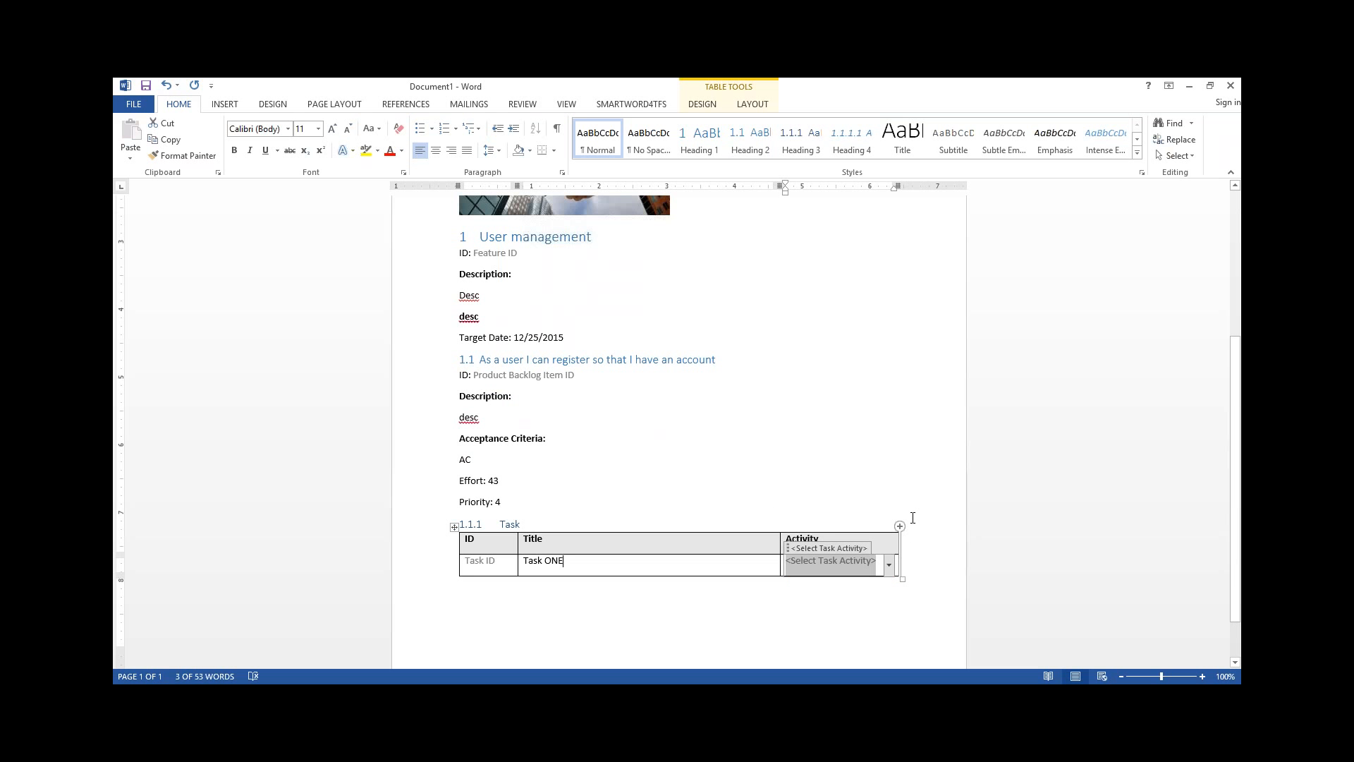
Add a second row to the task table with the title "Task TWO"
{"action": "key", "text": "Tab"}
{"action": "key", "text": "Tab"}
{"action": "type", "text": "Task TWO"}
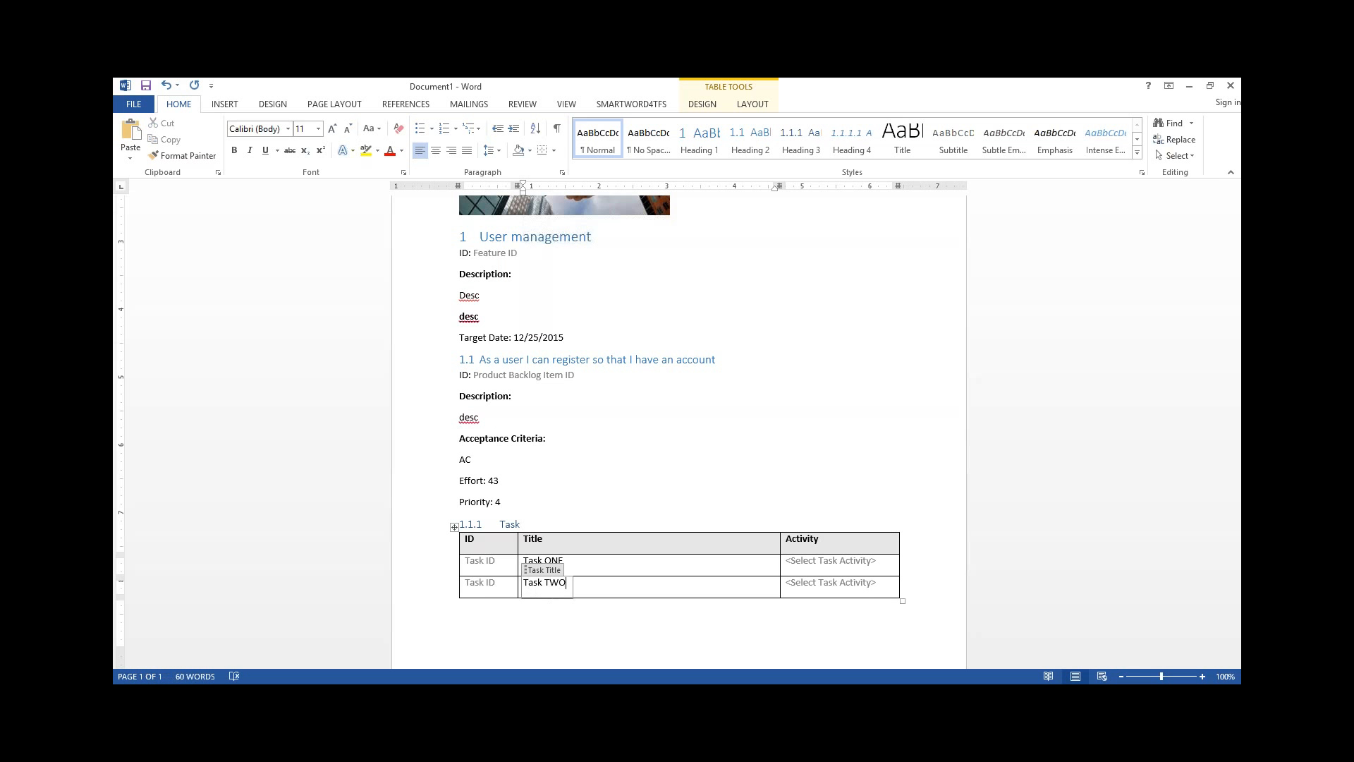
Insert a second product backlog item below the task table and title it "PBI TWO"
{"action": "scroll", "coordinate": [815, 550], "scroll_direction": "down", "scroll_amount": 1}
{"action": "scroll", "coordinate": [805, 548], "scroll_direction": "up", "scroll_amount": 2}
{"action": "scroll", "coordinate": [804, 547], "scroll_direction": "down", "scroll_amount": 1}
{"action": "key", "text": "Down"}
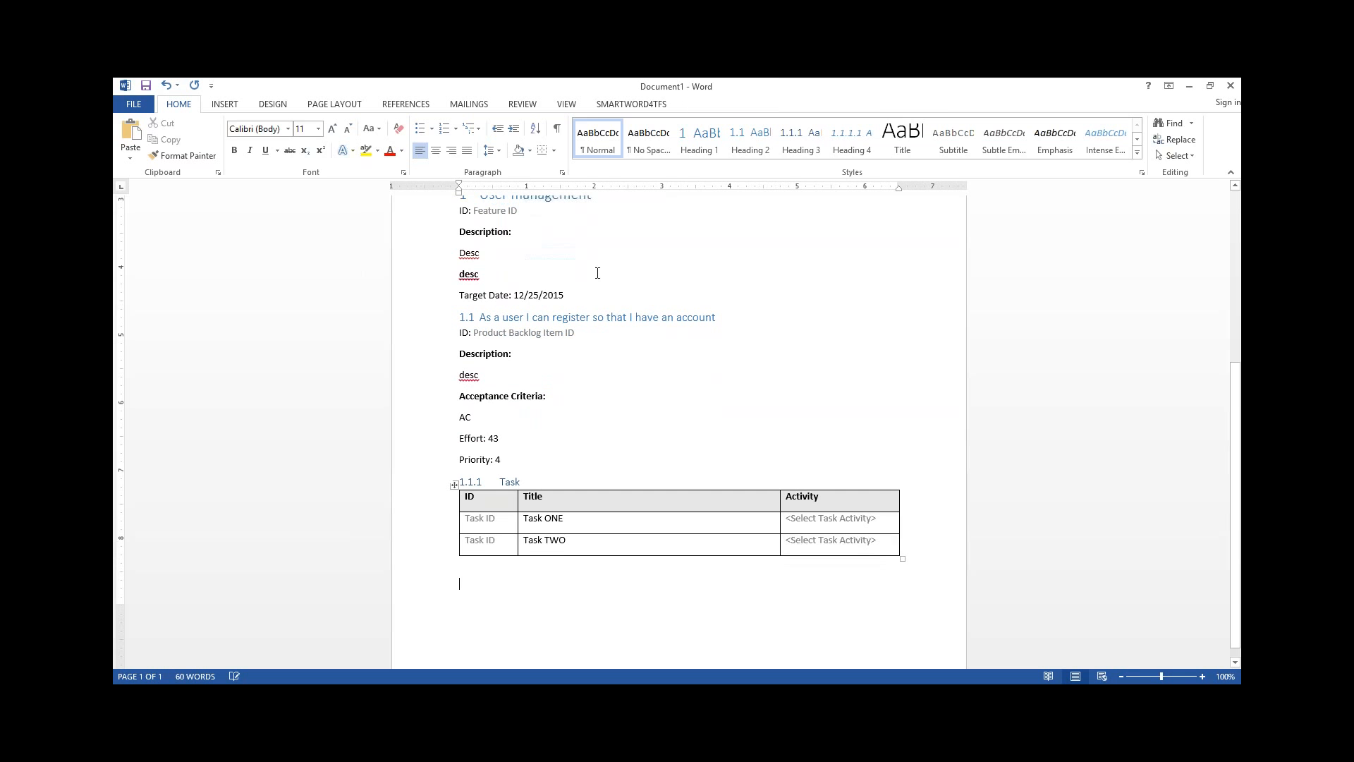
{"action": "left_click", "coordinate": [632, 104]}
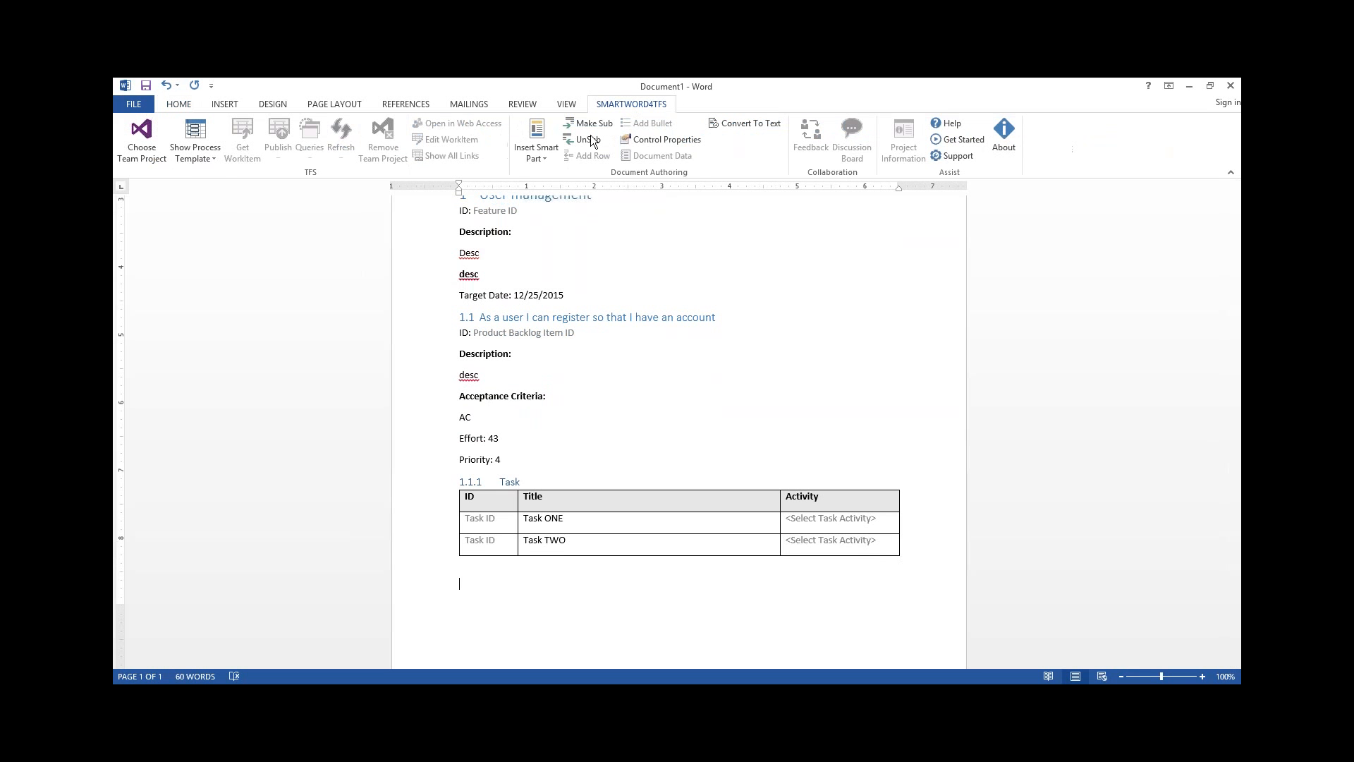
{"action": "left_click", "coordinate": [536, 158]}
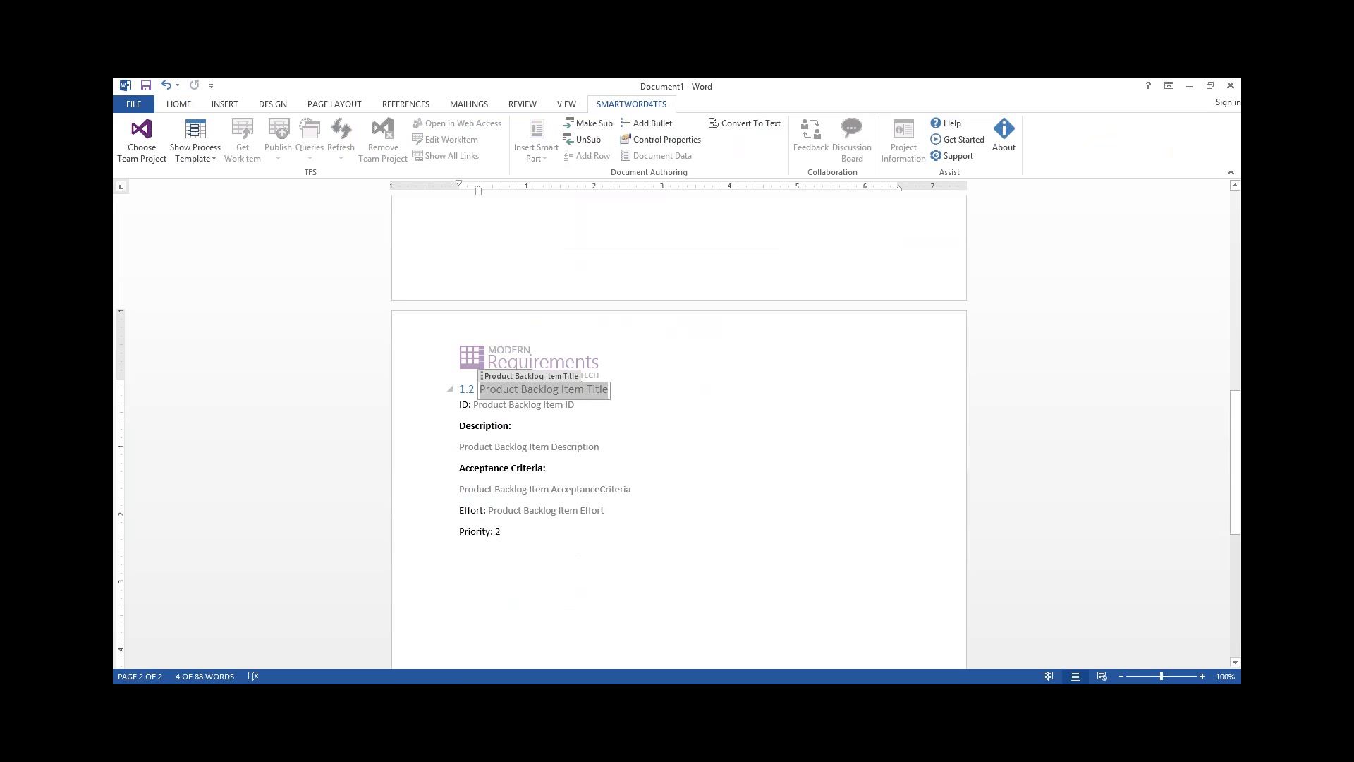
{"action": "type", "text": "PBI TWO"}
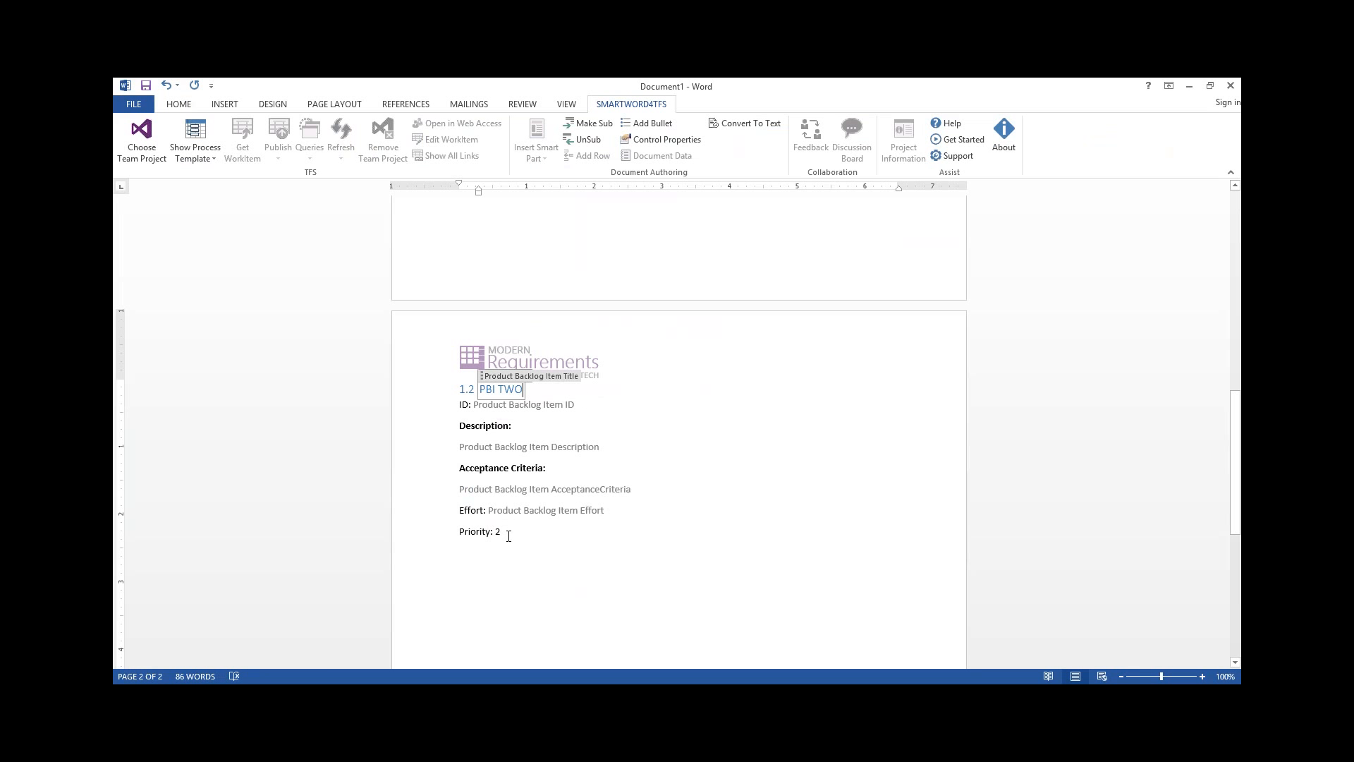
Connect the document to the SCRUM Demo team project on the vsalm server
{"action": "scroll", "coordinate": [550, 413], "scroll_direction": "up", "scroll_amount": 4}
{"action": "scroll", "coordinate": [576, 410], "scroll_direction": "up", "scroll_amount": 3}
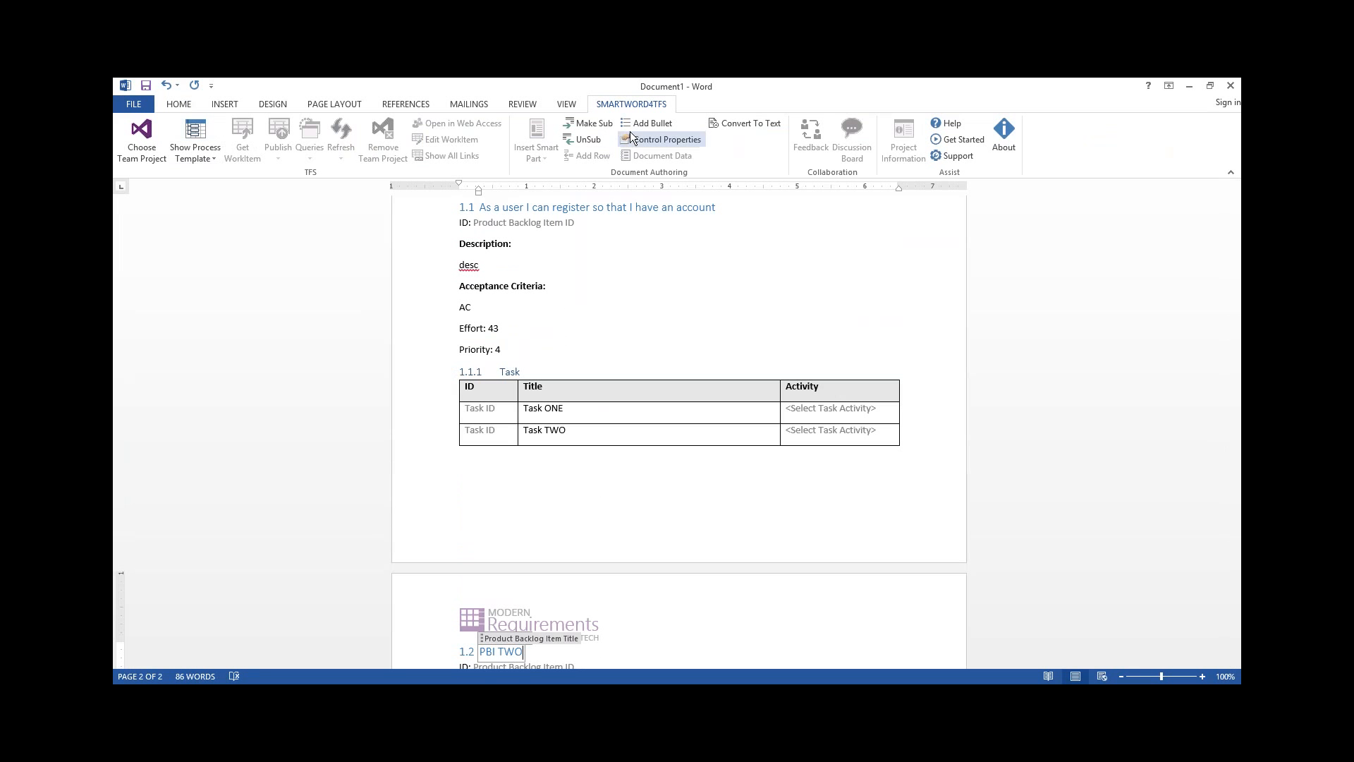
{"action": "left_click", "coordinate": [160, 162]}
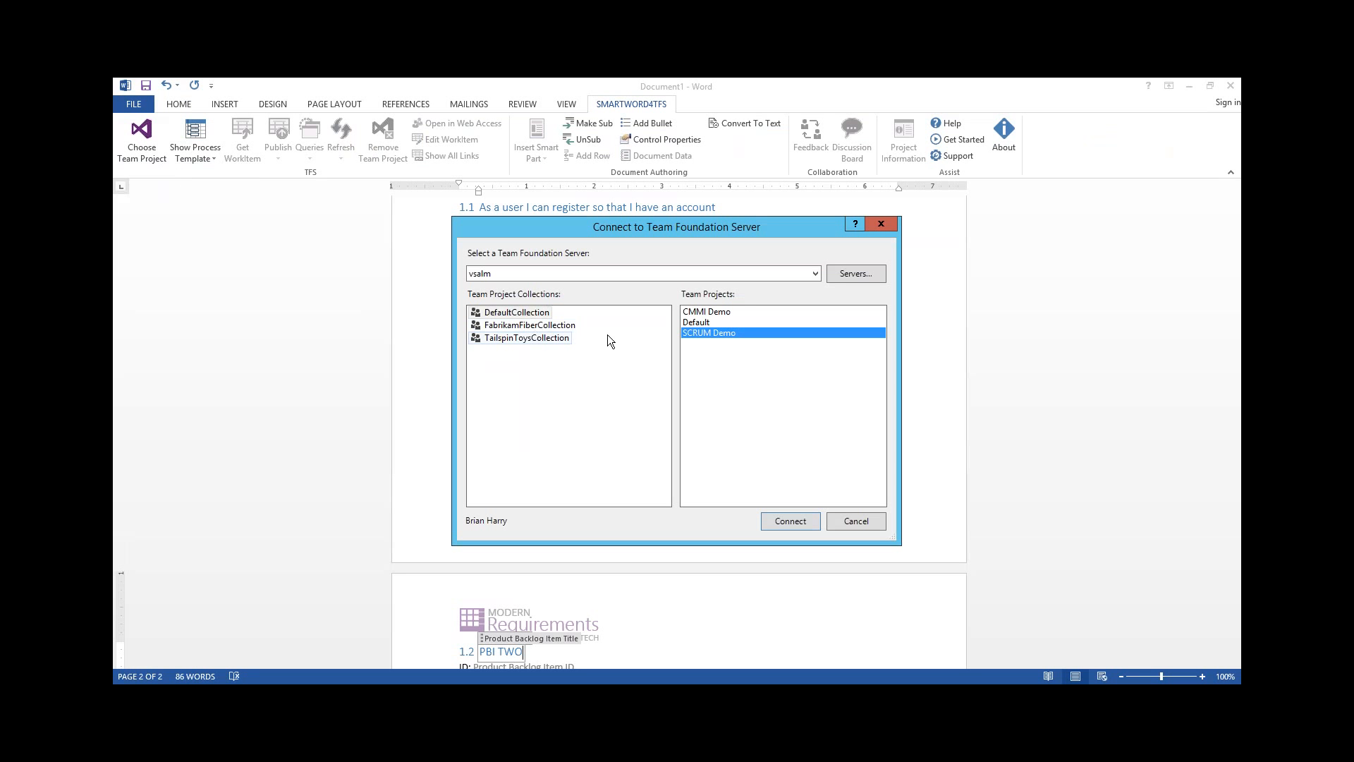
{"action": "double_click", "coordinate": [730, 333]}
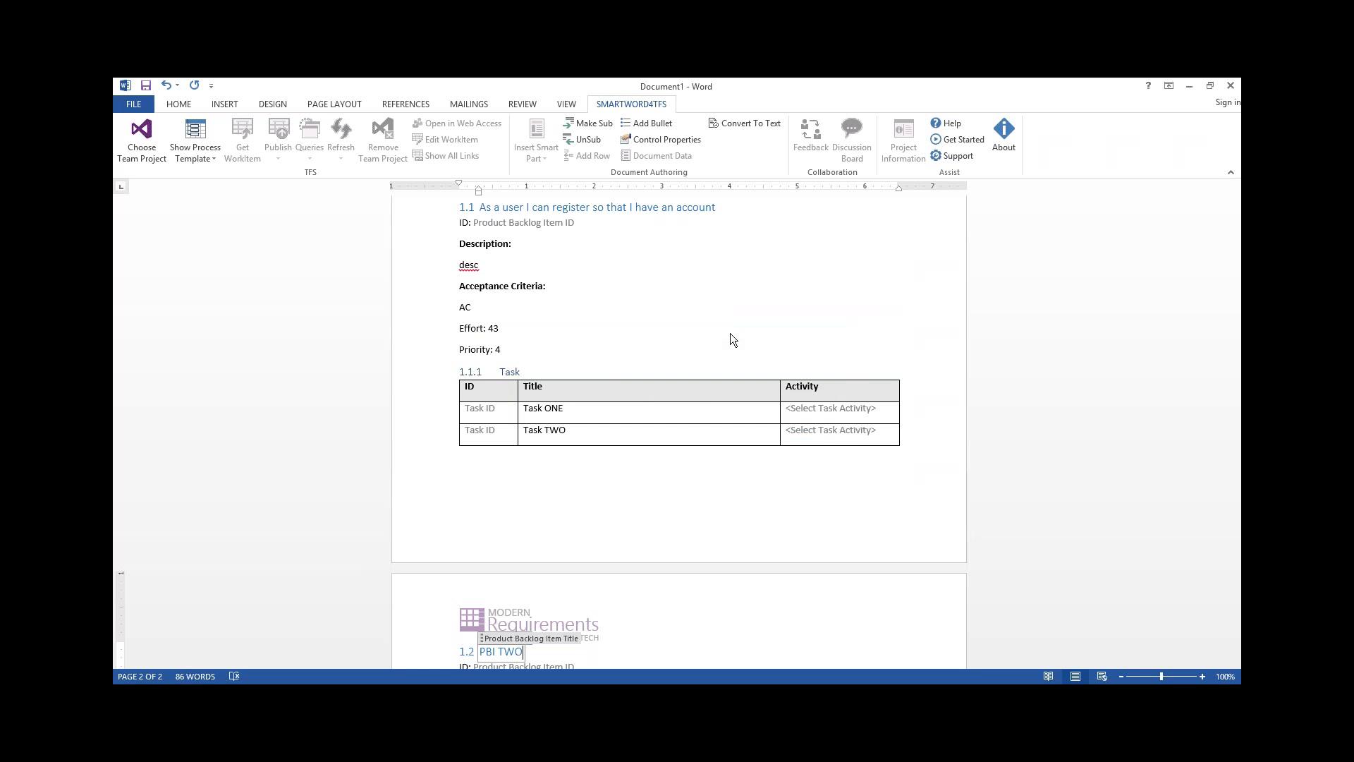
Publish the document's work items to TFS and dismiss the publishing report
{"action": "left_click", "coordinate": [279, 136]}
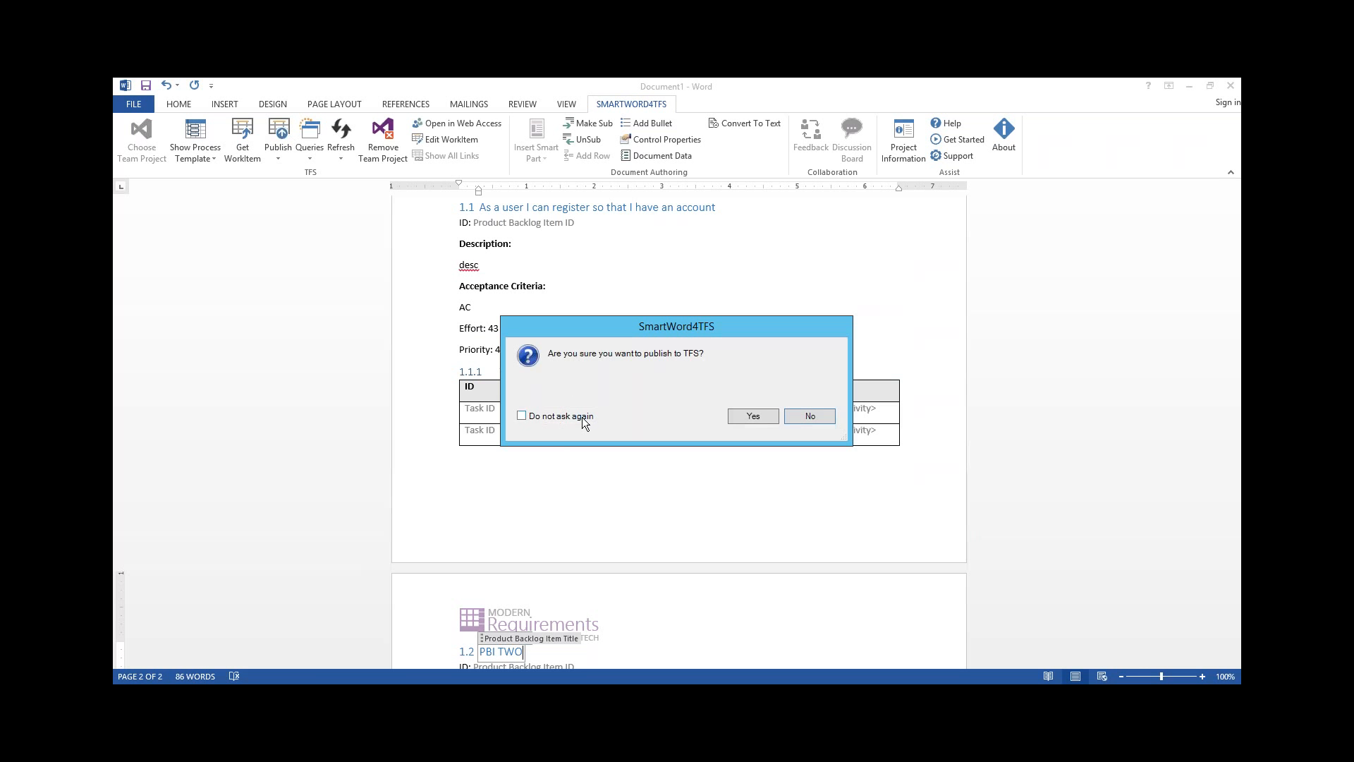
{"action": "left_click", "coordinate": [753, 416]}
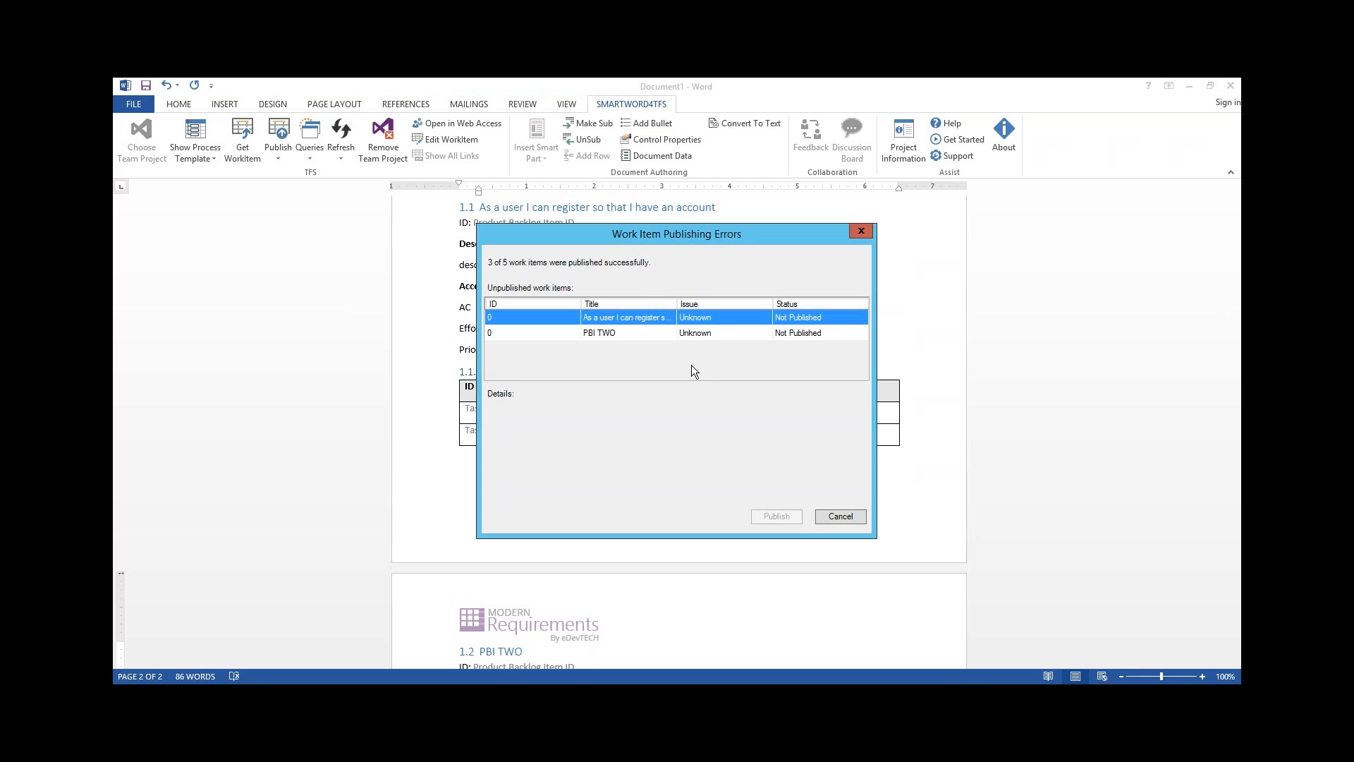
{"action": "left_click", "coordinate": [839, 516]}
{"action": "left_click", "coordinate": [795, 443]}
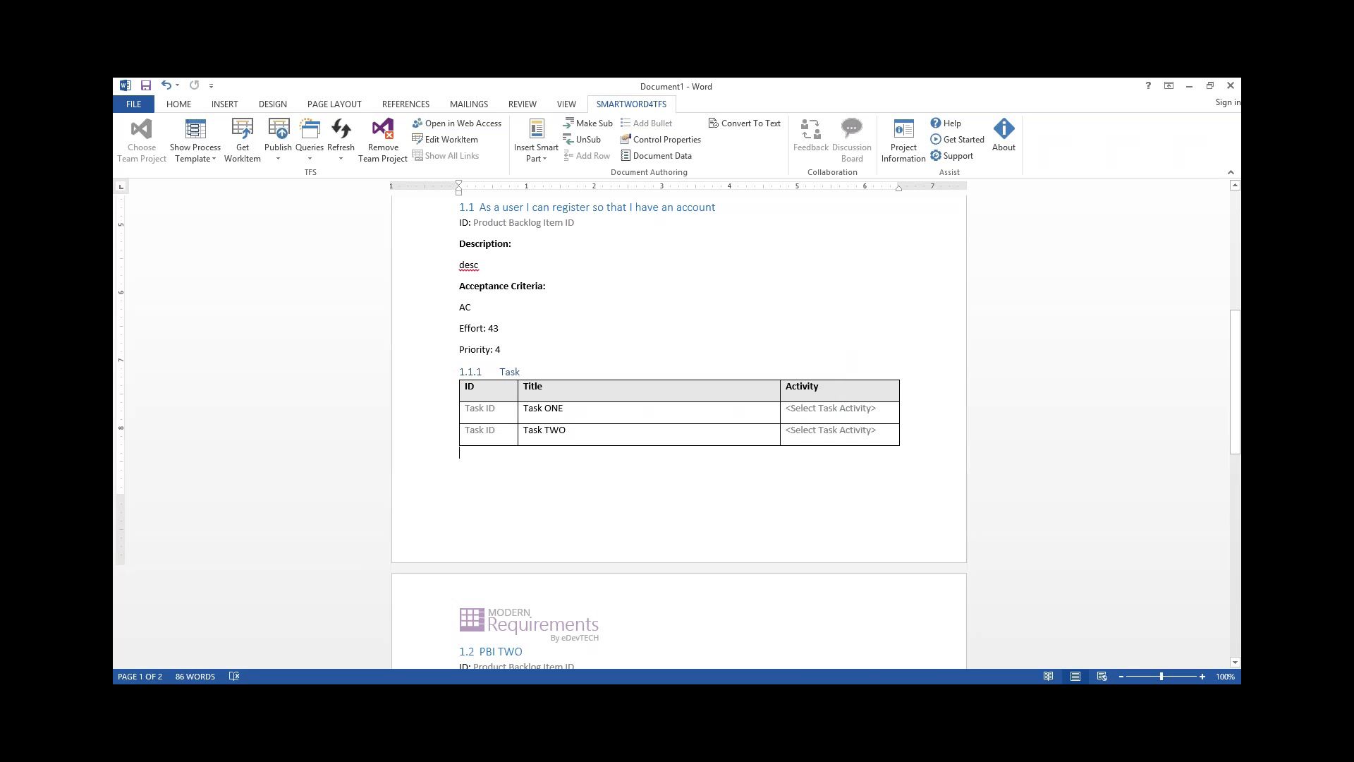
Delete the entire body content of the feature specification document
{"action": "scroll", "coordinate": [684, 490], "scroll_direction": "up", "scroll_amount": 7}
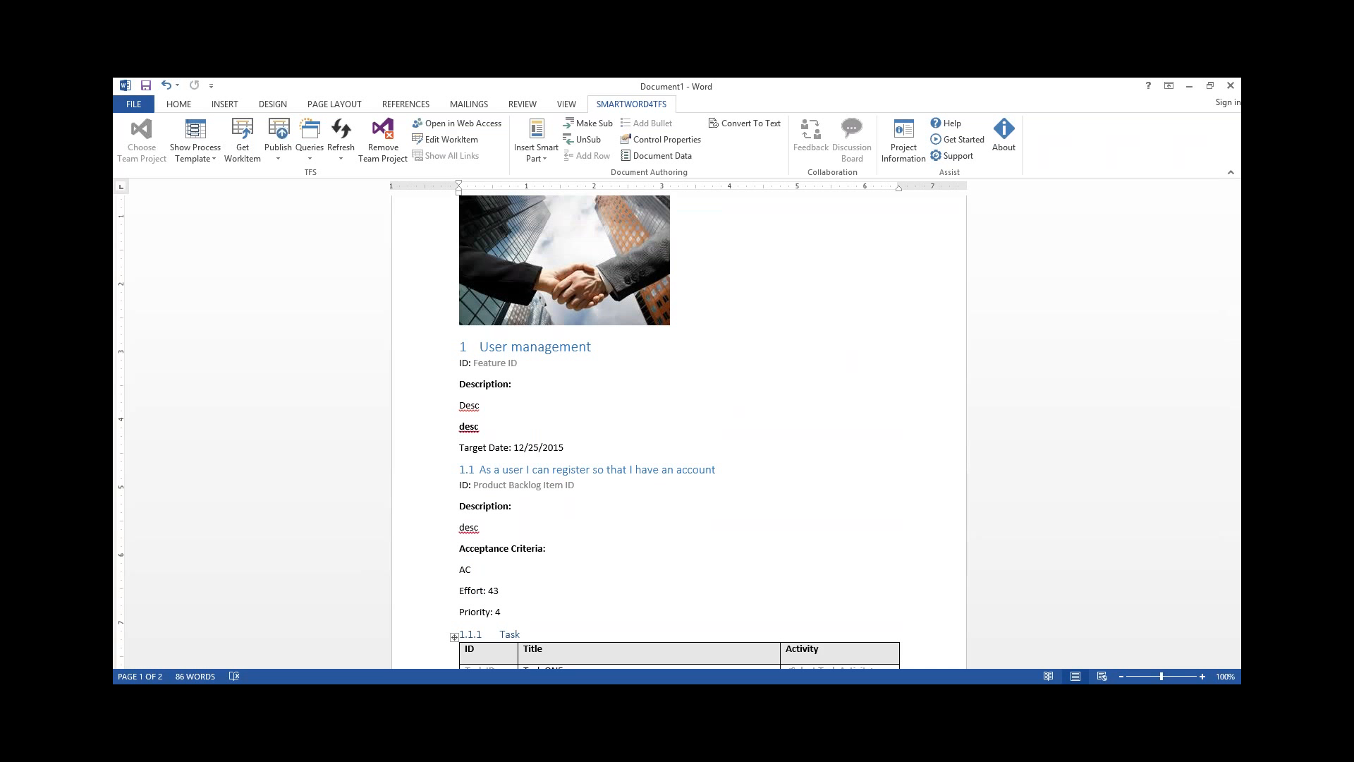
{"action": "left_click", "coordinate": [596, 458]}
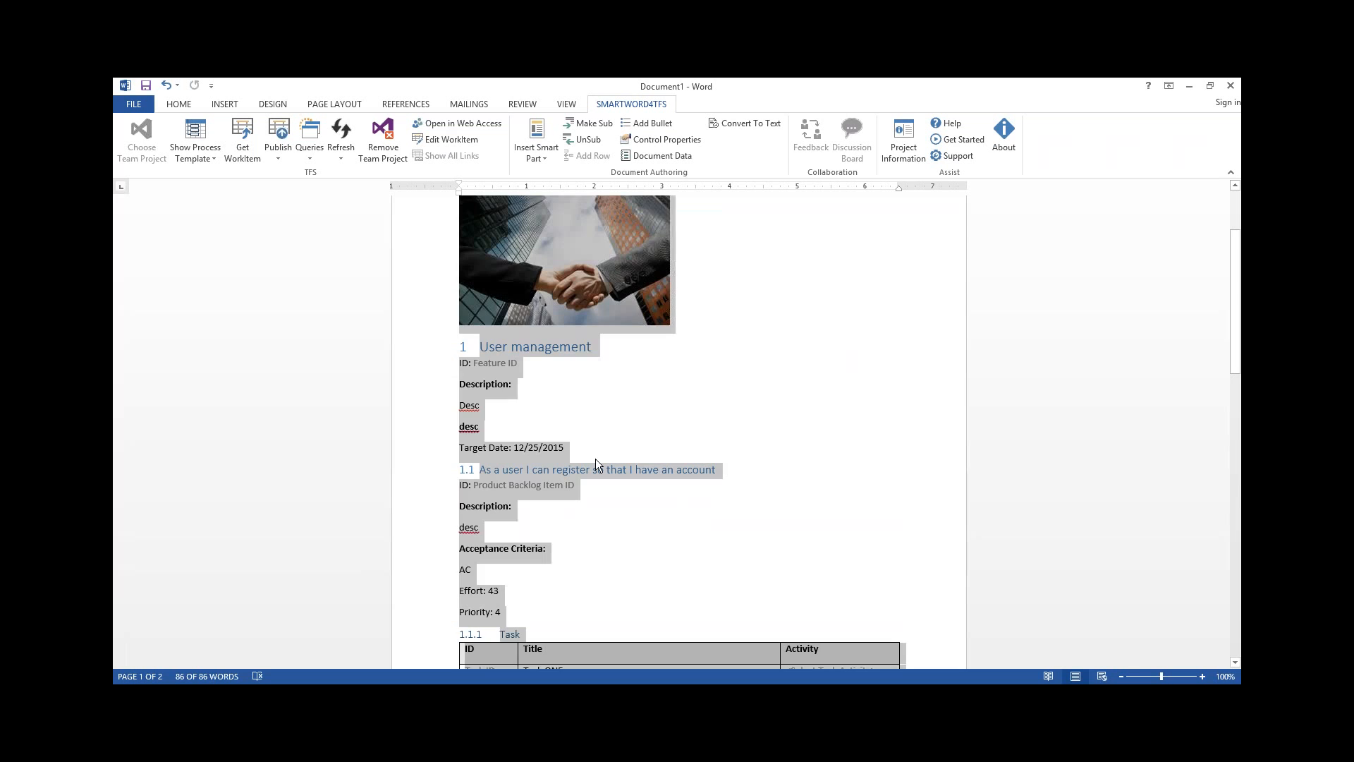
{"action": "key", "text": "Delete"}
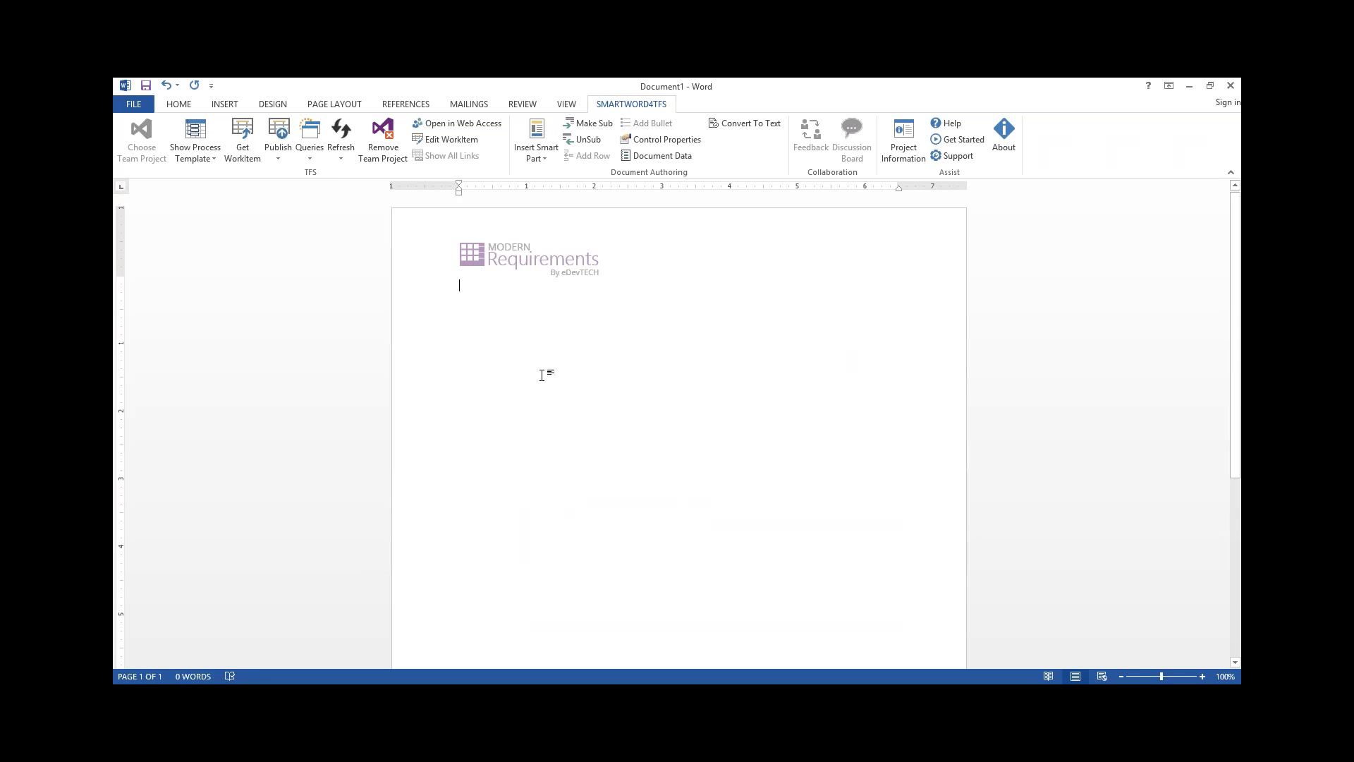
Look through the team project's shared queries without running one
{"action": "left_click", "coordinate": [310, 156]}
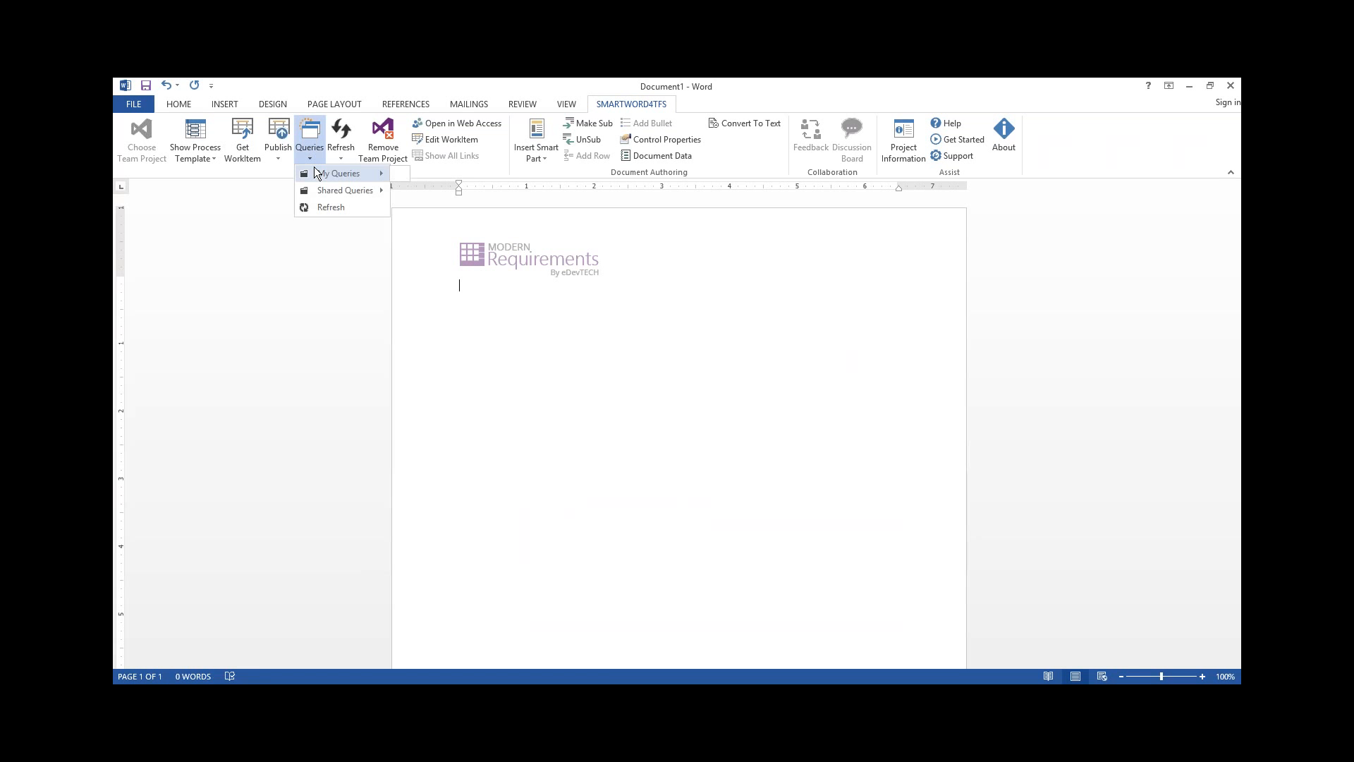
{"action": "mouse_move", "coordinate": [323, 187]}
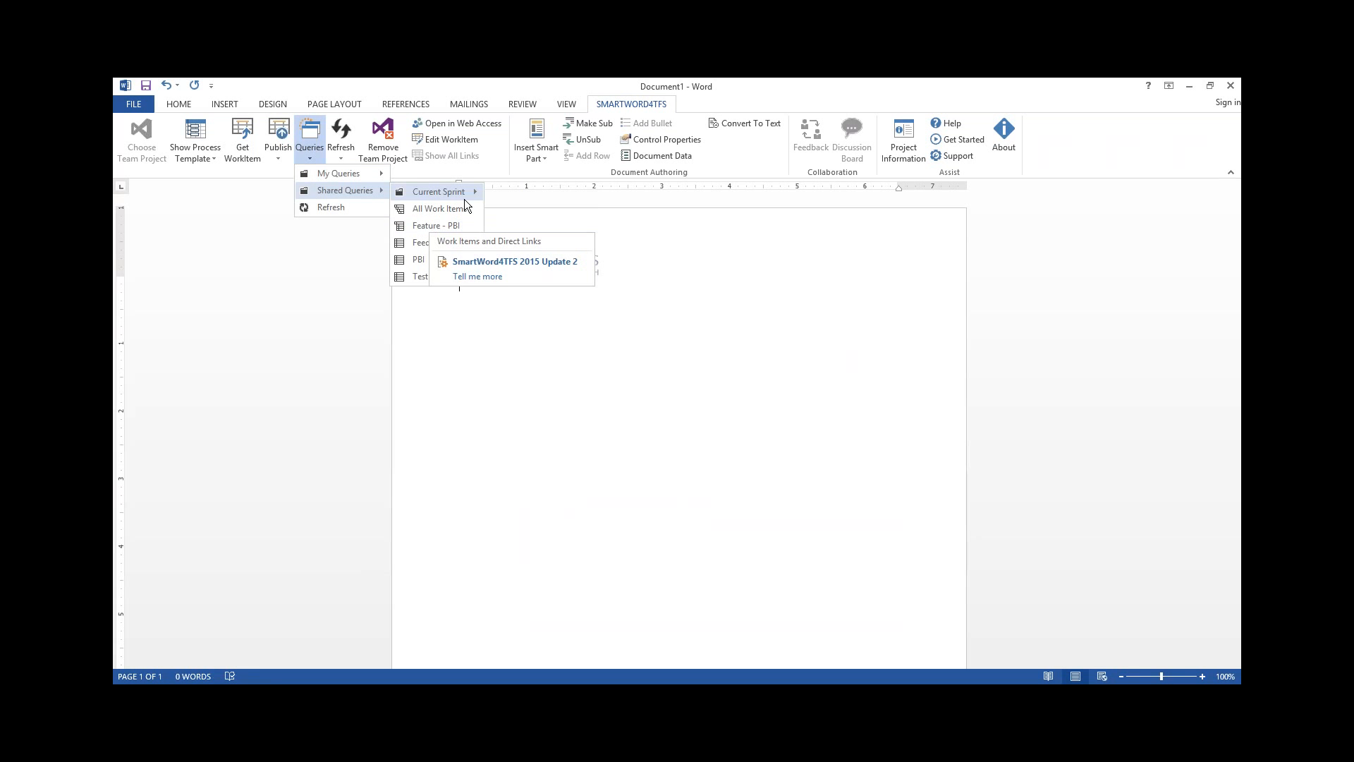
{"action": "left_click", "coordinate": [573, 409]}
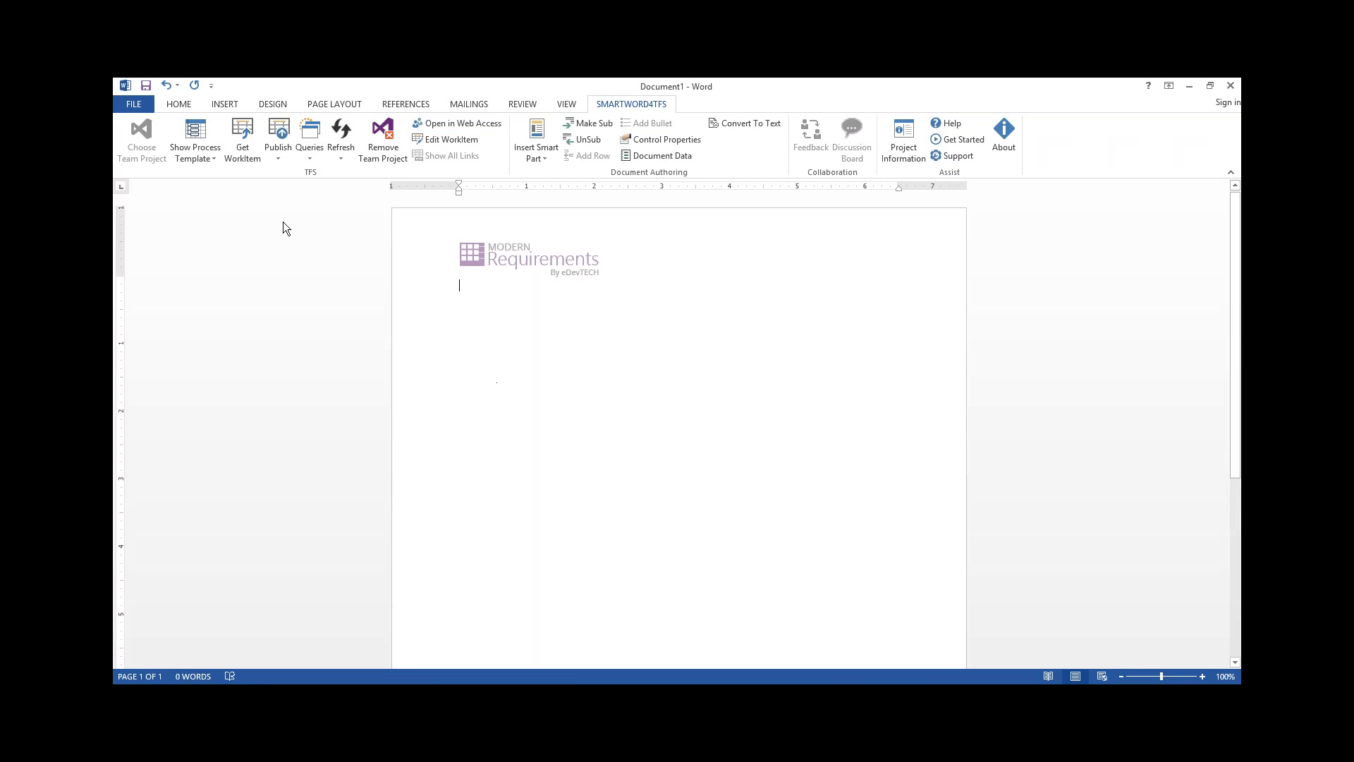
Search all work item types for titles containing "finger" and inspect the match
{"action": "left_click", "coordinate": [251, 142]}
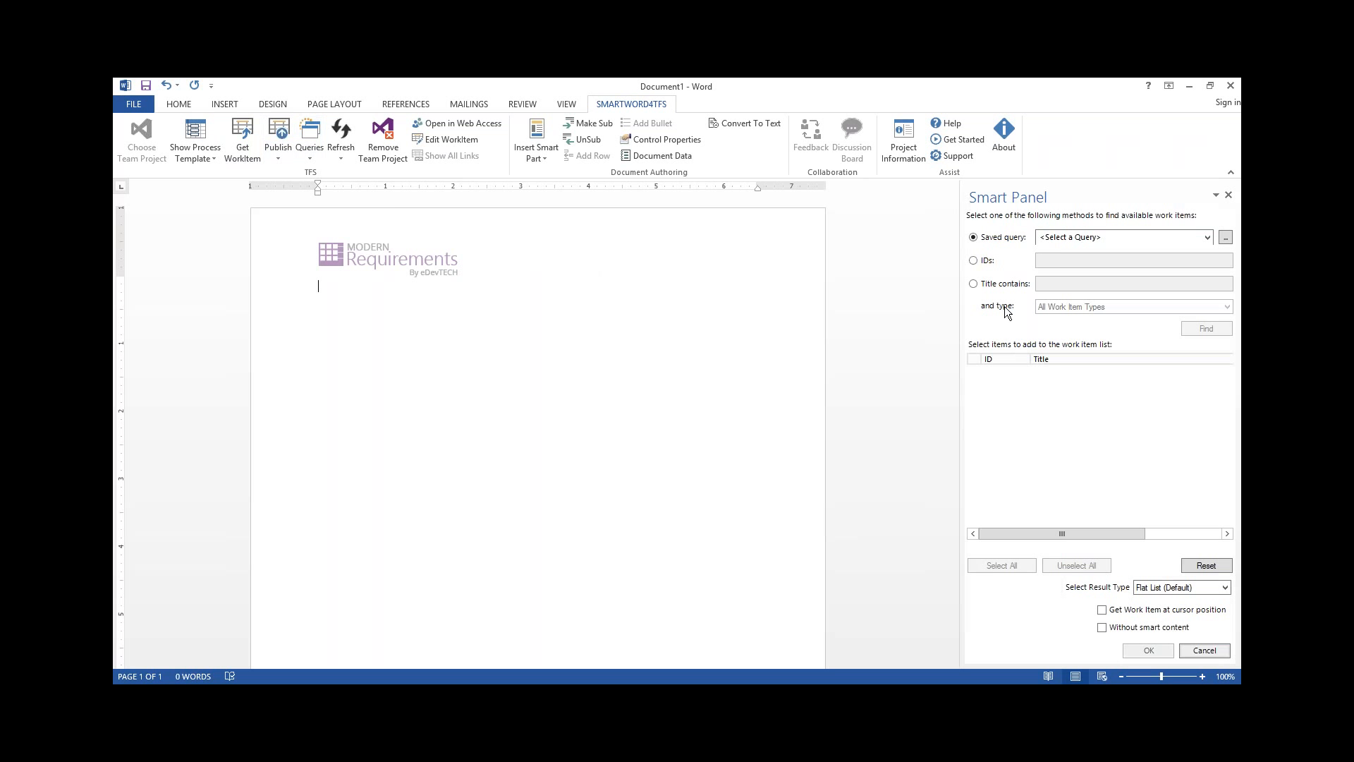
{"action": "left_click", "coordinate": [974, 284]}
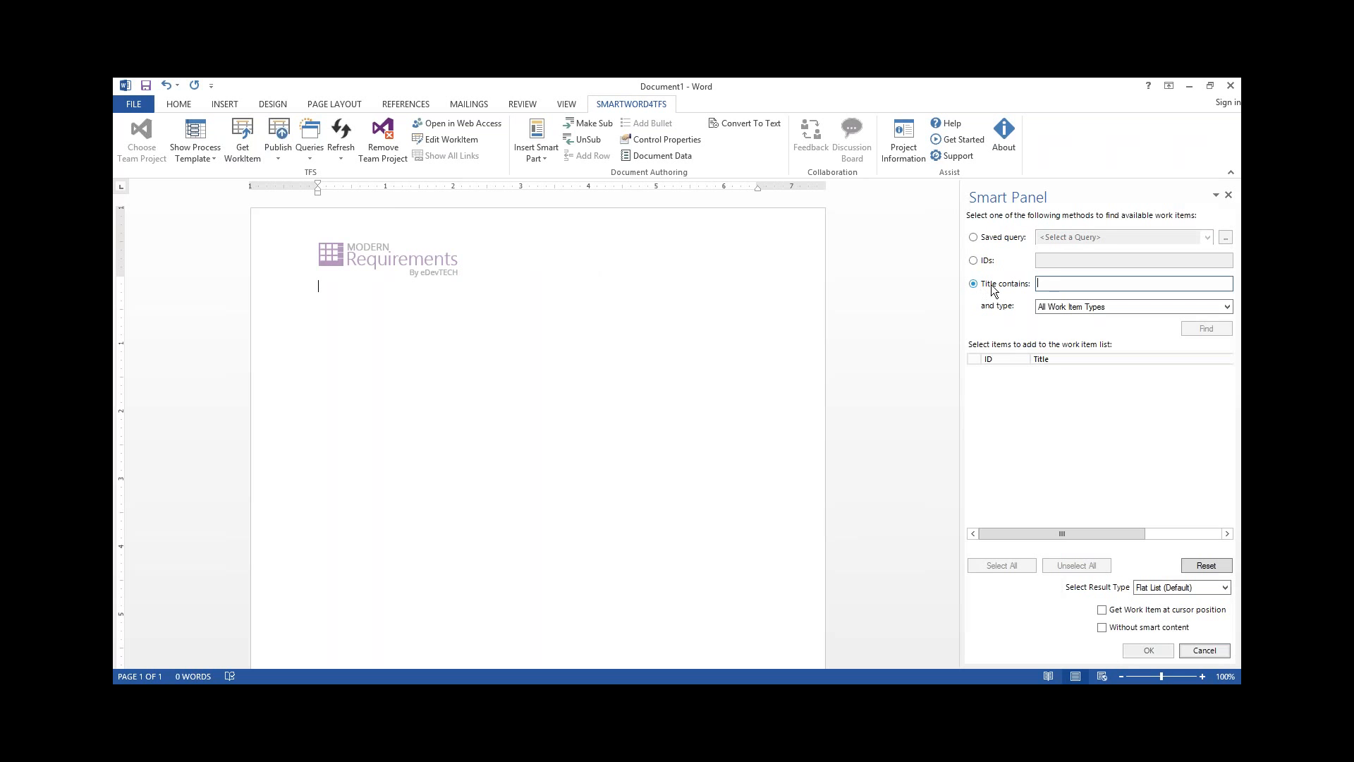
{"action": "type", "text": "fingure"}
{"action": "left_click", "coordinate": [1198, 325]}
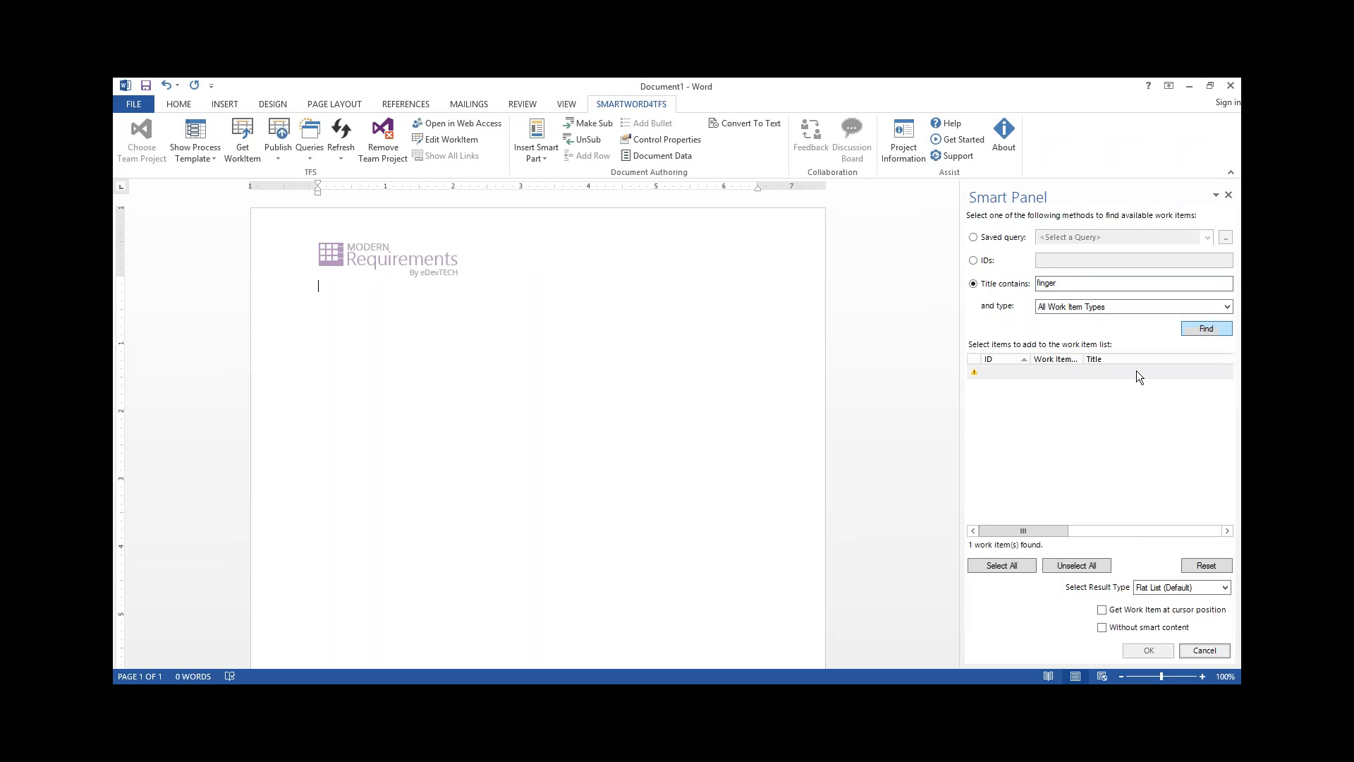
{"action": "left_click", "coordinate": [1126, 375]}
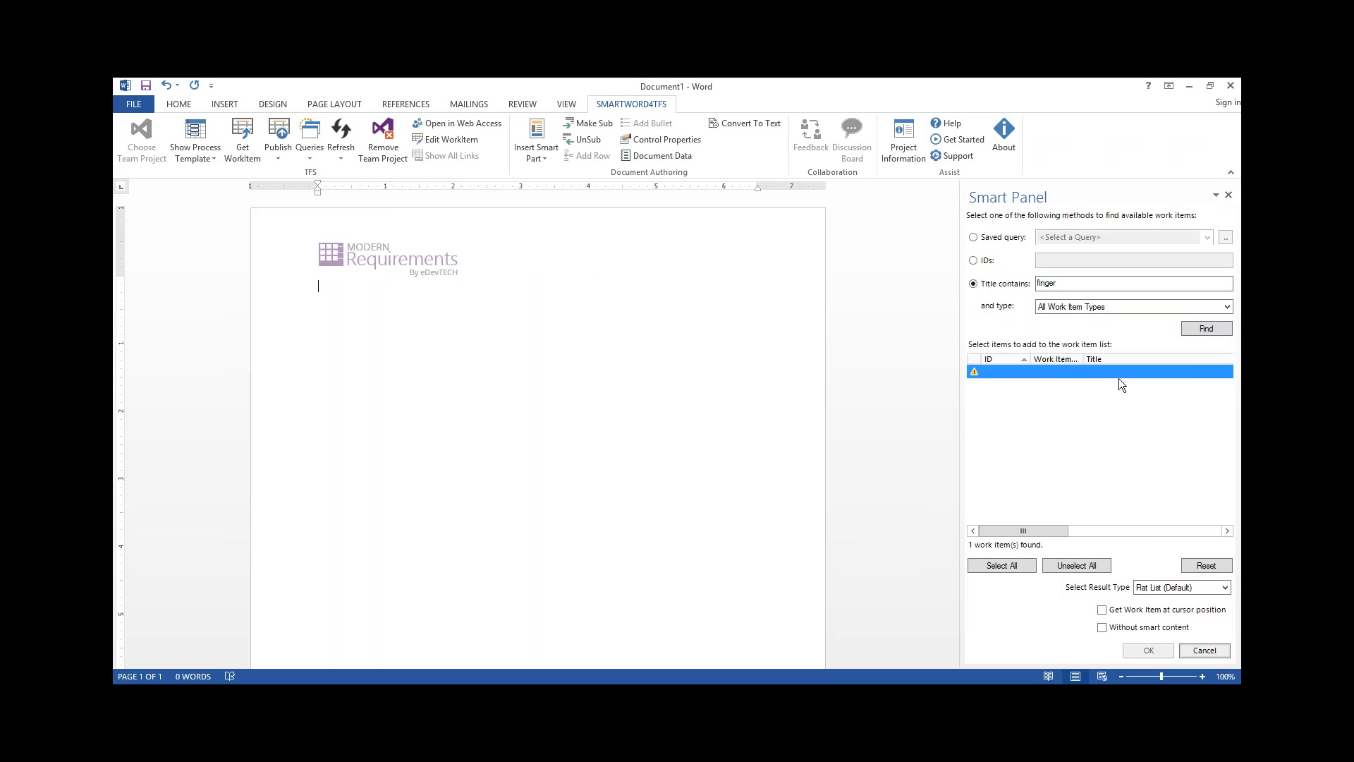
{"action": "left_click", "coordinate": [694, 430]}
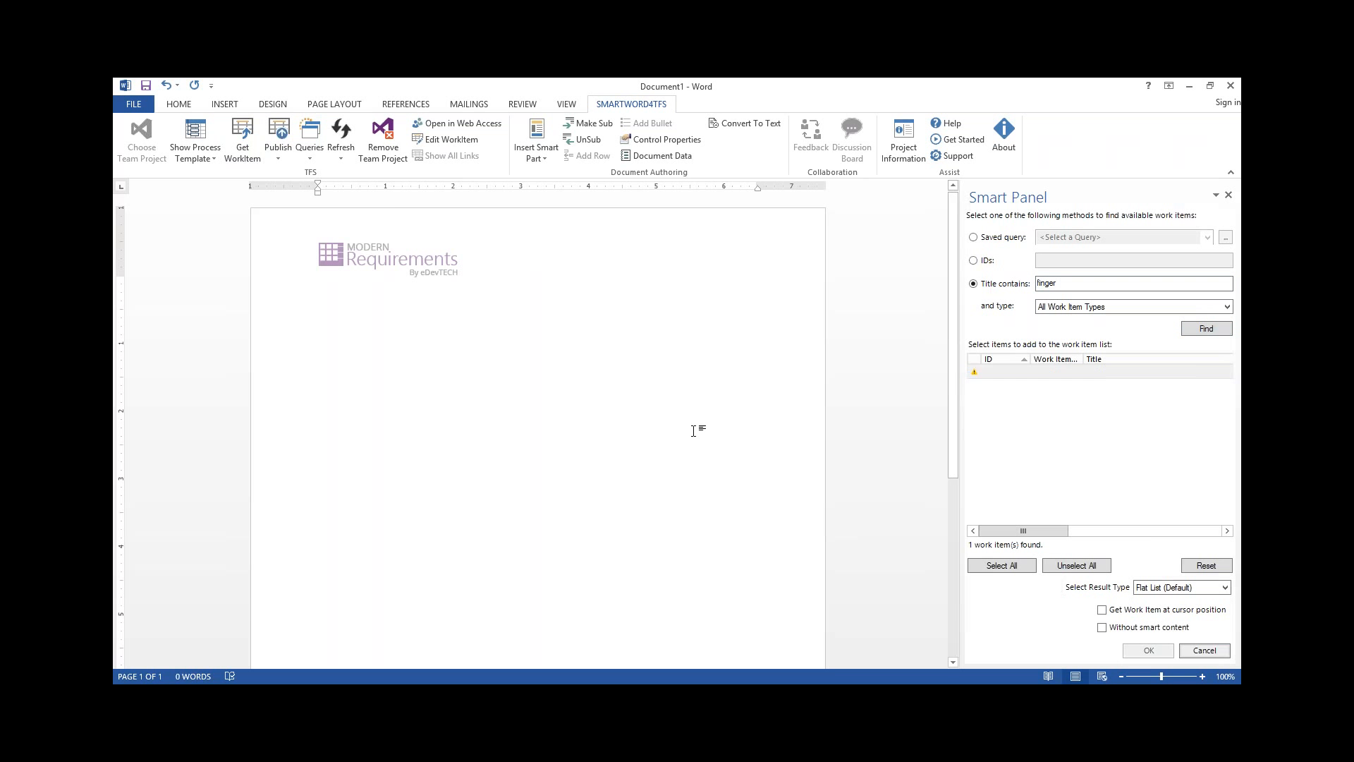
{"action": "left_click_drag", "start_coordinate": [1063, 530], "coordinate": [983, 535]}
Find work items with the saved shared query All Work Items of SCRUM Demo instead
{"action": "left_click", "coordinate": [974, 238]}
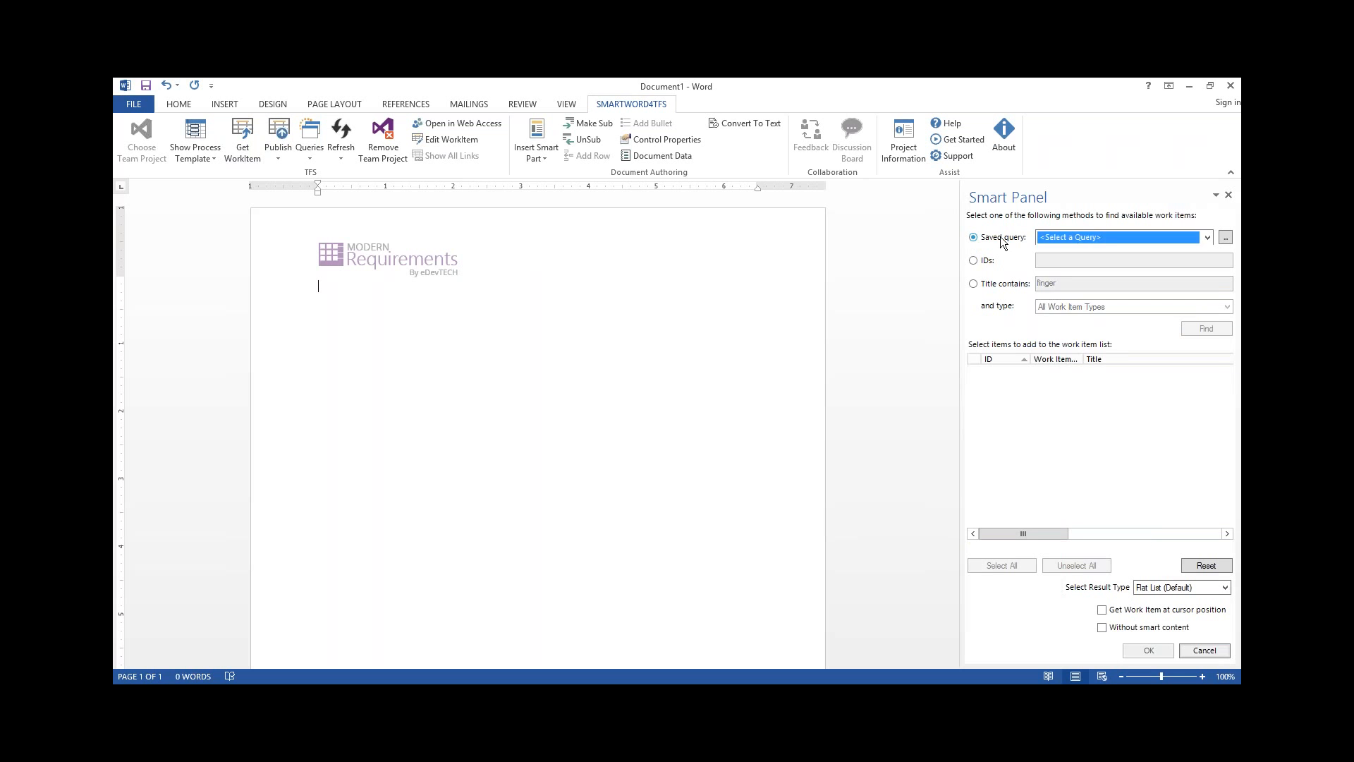
{"action": "left_click", "coordinate": [1068, 237]}
{"action": "left_click", "coordinate": [1058, 275]}
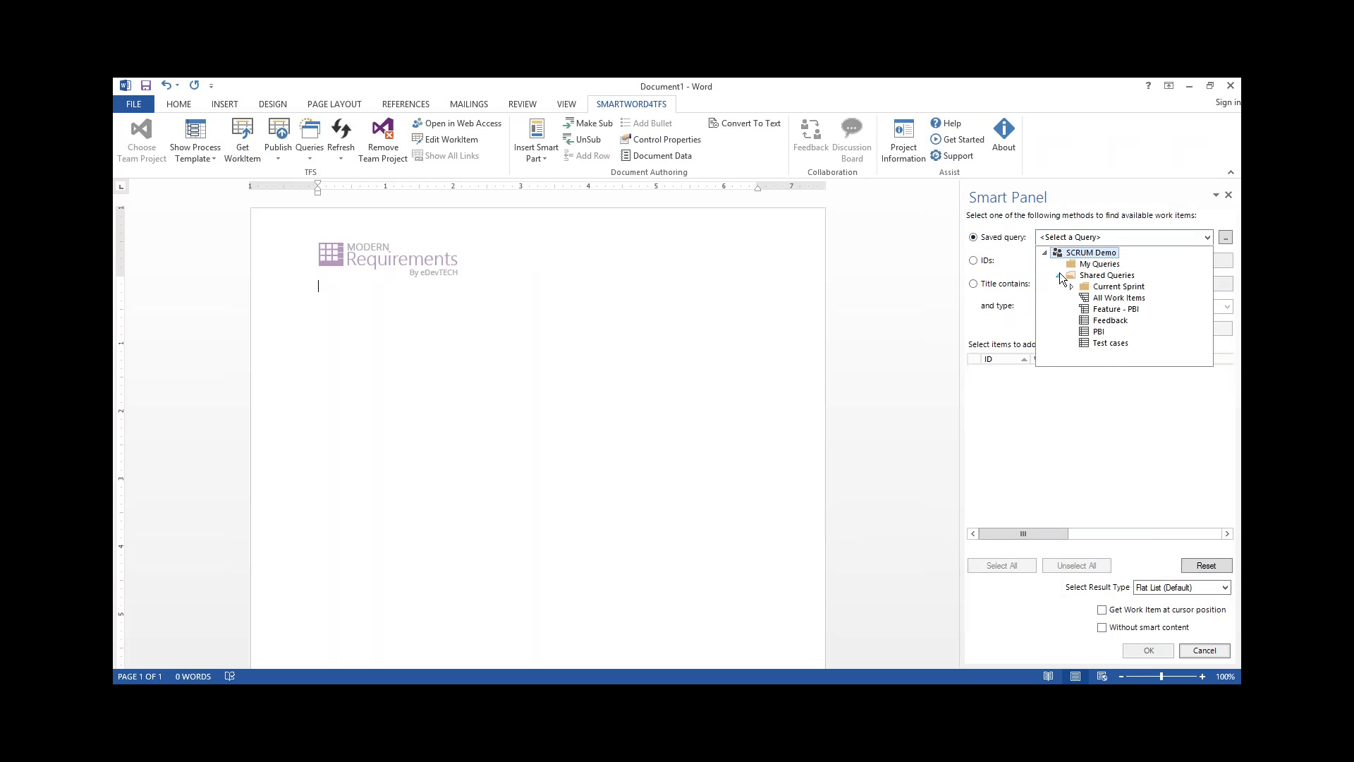
{"action": "left_click", "coordinate": [1100, 298]}
{"action": "left_click", "coordinate": [1141, 297]}
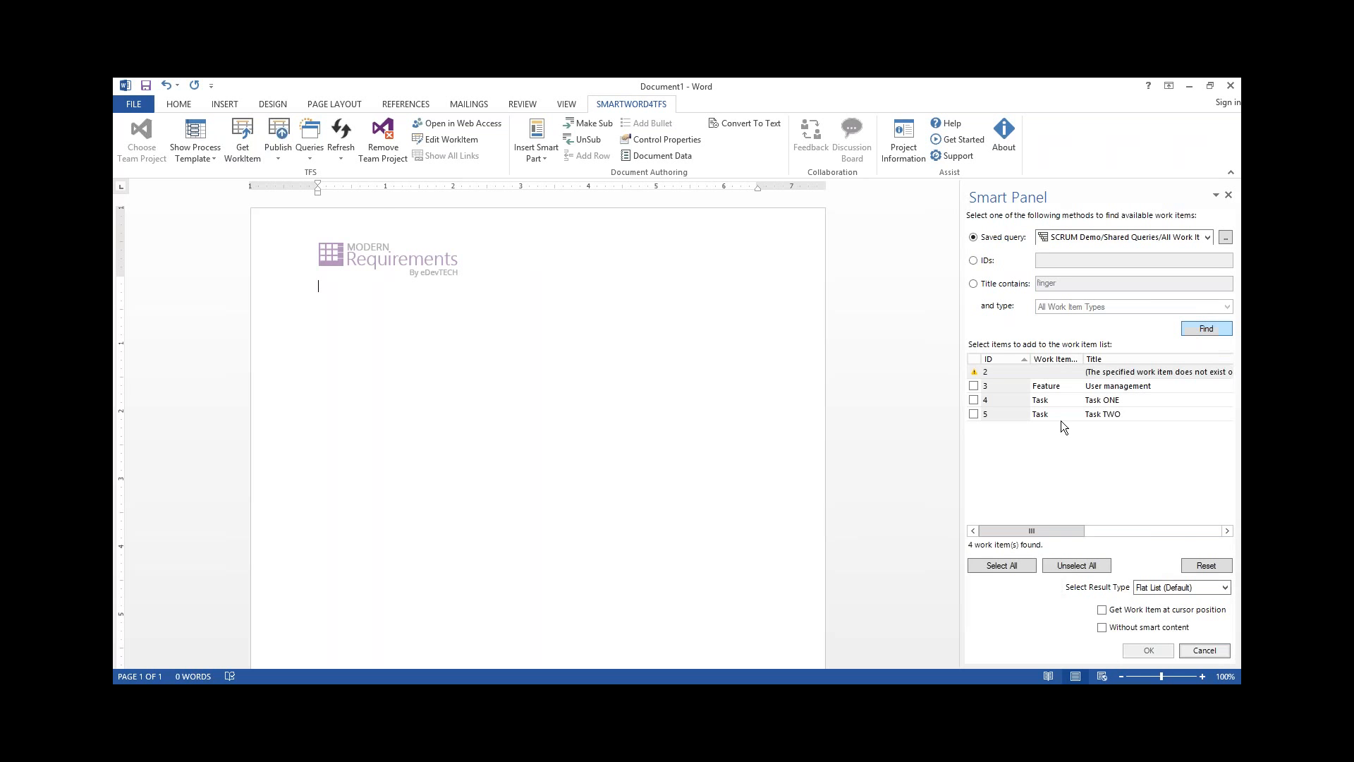
Bring the User management feature into the document with the result type Tree of Work Items, and close the work item search
{"action": "left_click", "coordinate": [972, 385]}
{"action": "left_click", "coordinate": [973, 385]}
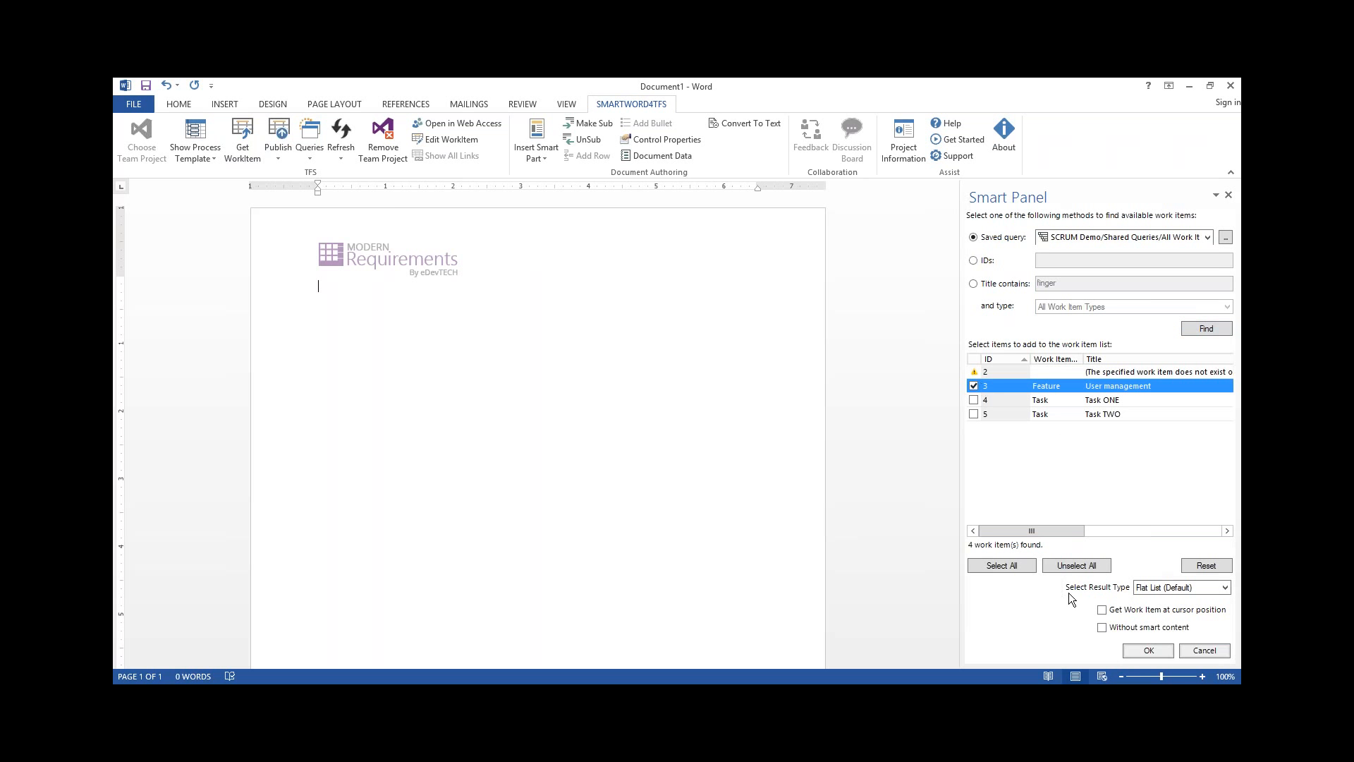
{"action": "left_click", "coordinate": [1144, 589]}
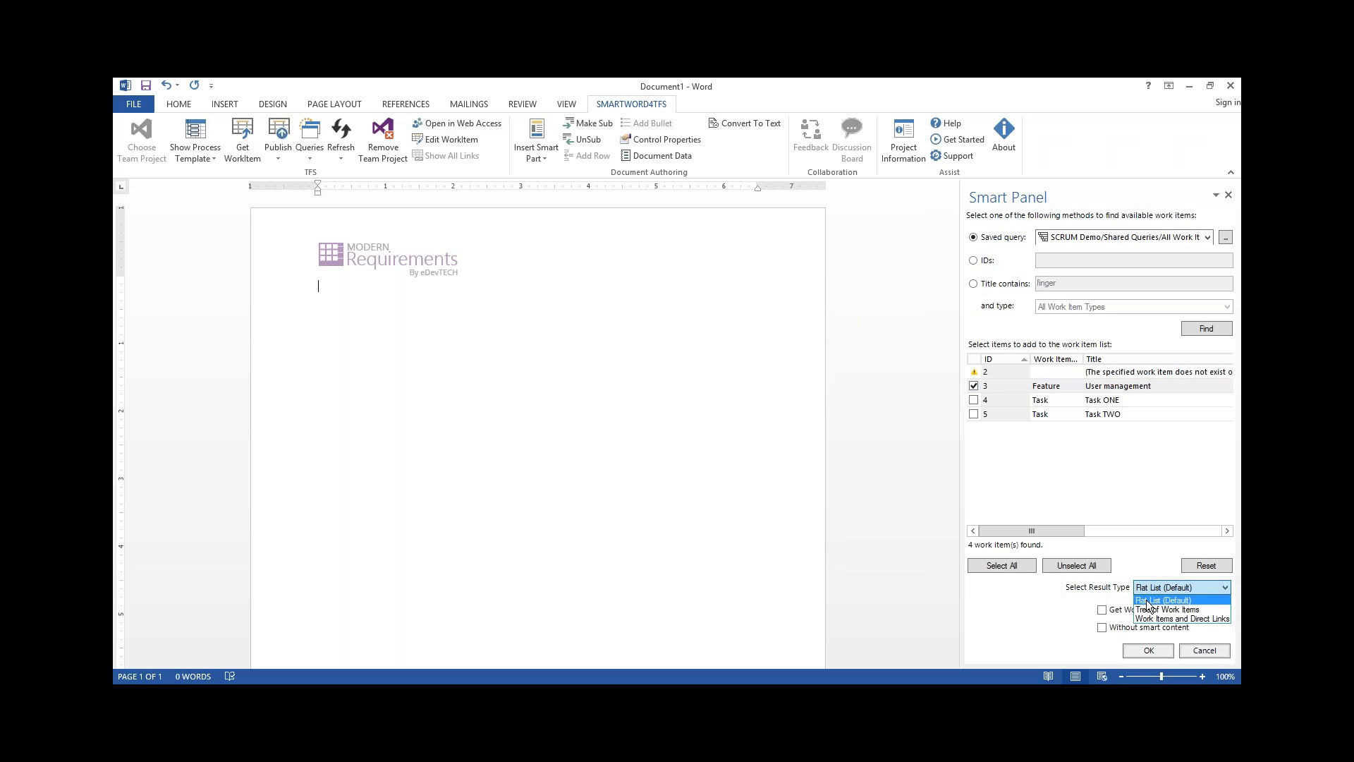
{"action": "left_click", "coordinate": [1155, 609]}
{"action": "left_click", "coordinate": [1147, 652]}
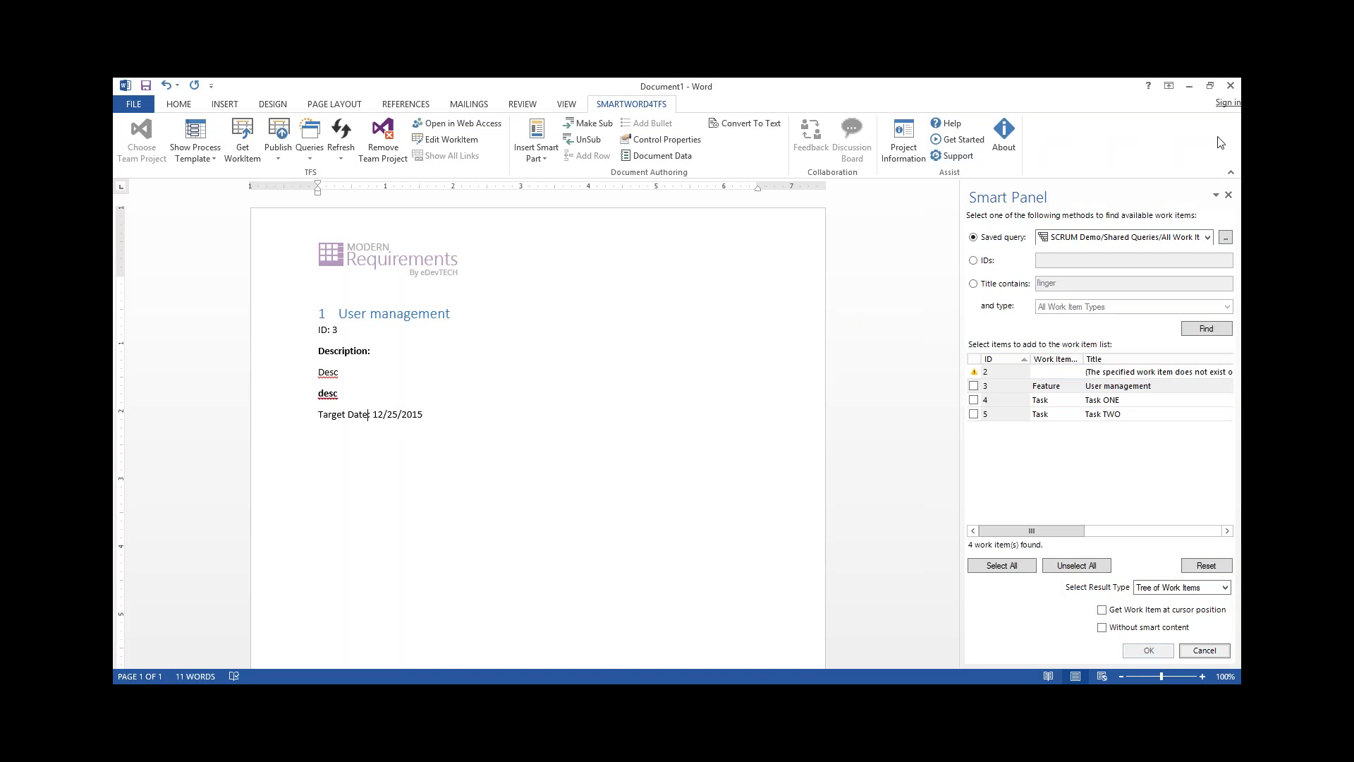
{"action": "left_click", "coordinate": [1228, 195]}
Append "XXXXX" to the User management feature title and publish the change to TFS
{"action": "left_click", "coordinate": [541, 314]}
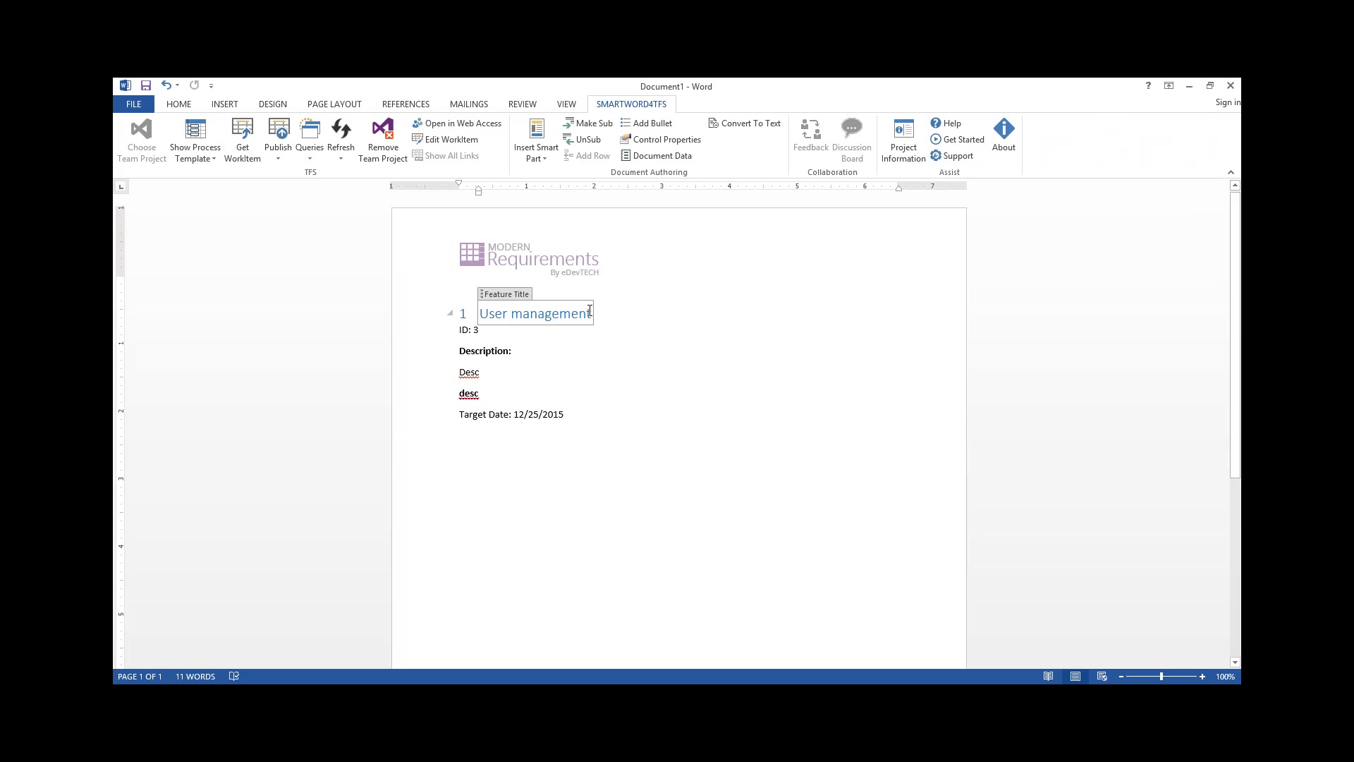
{"action": "type", "text": "XXXXX"}
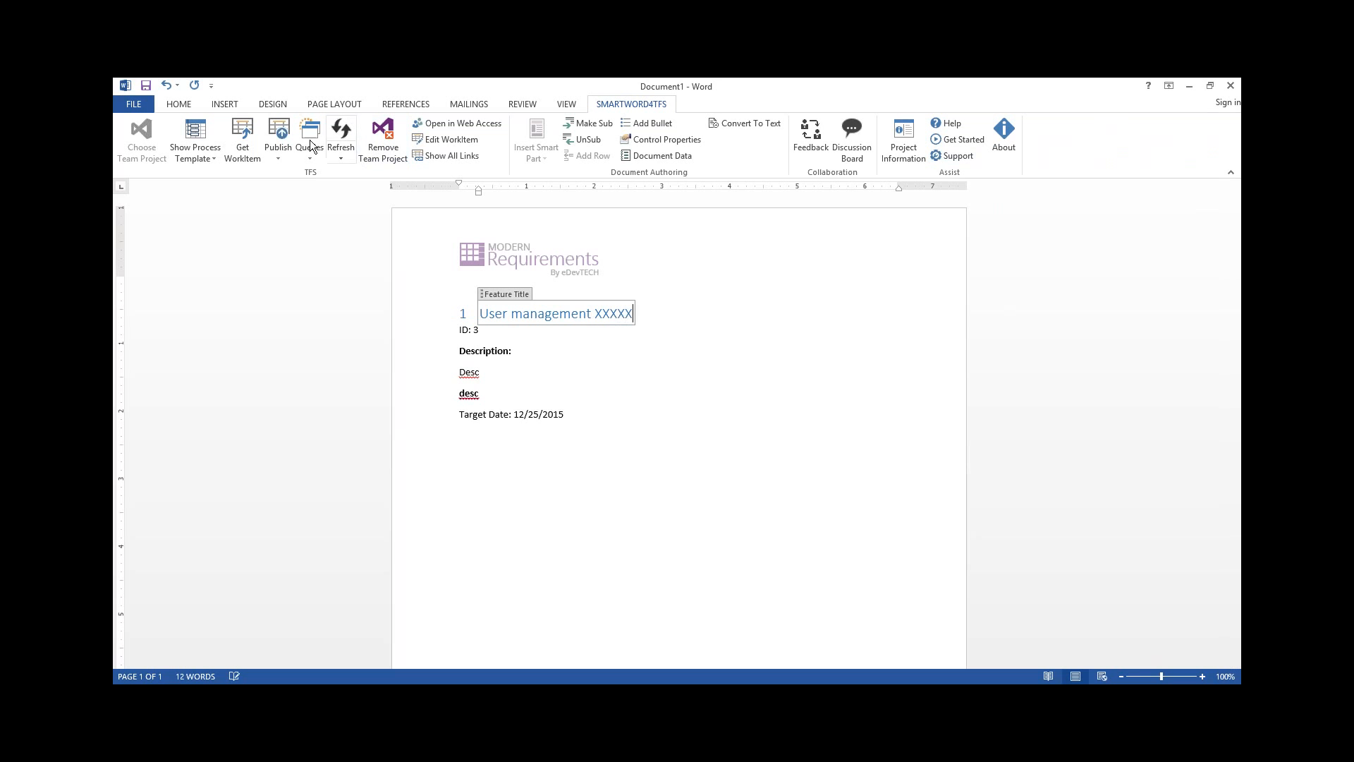
{"action": "left_click", "coordinate": [286, 137]}
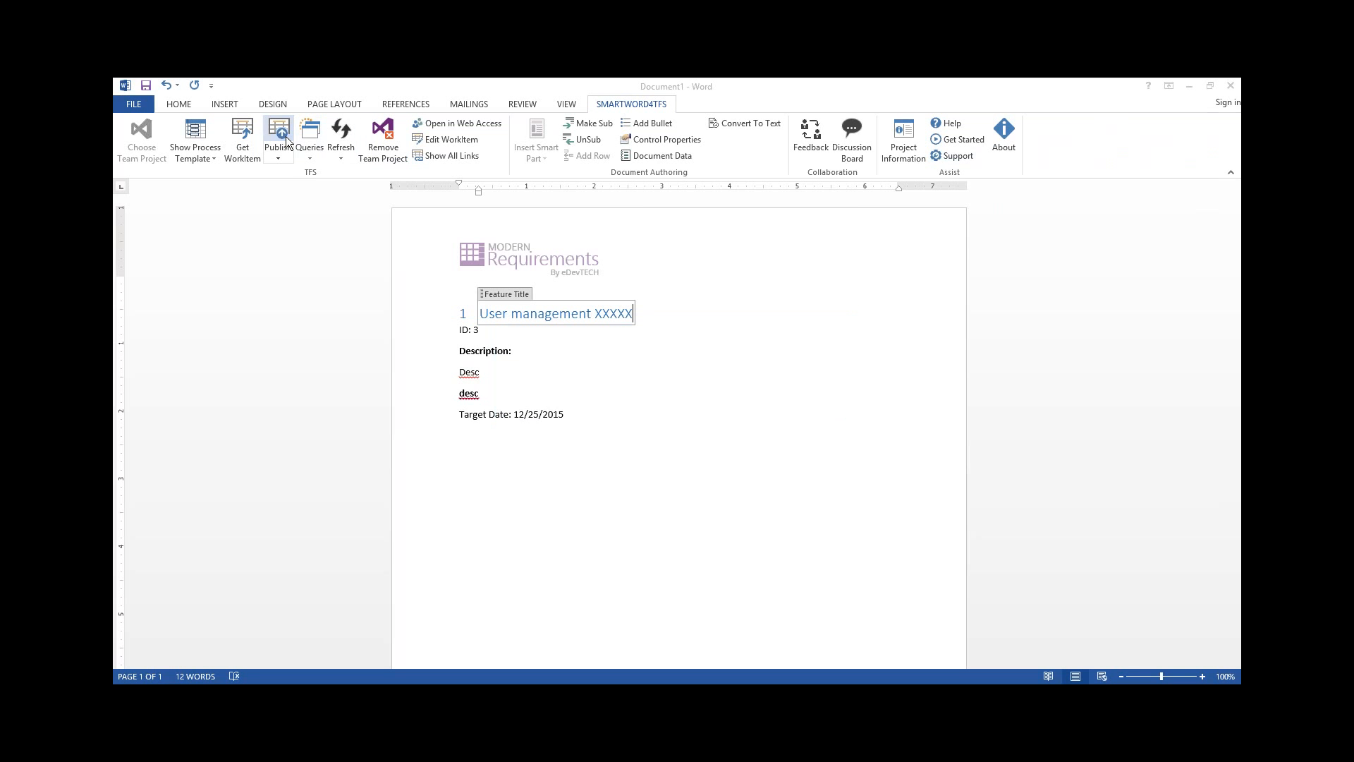
{"action": "key", "text": "Return"}
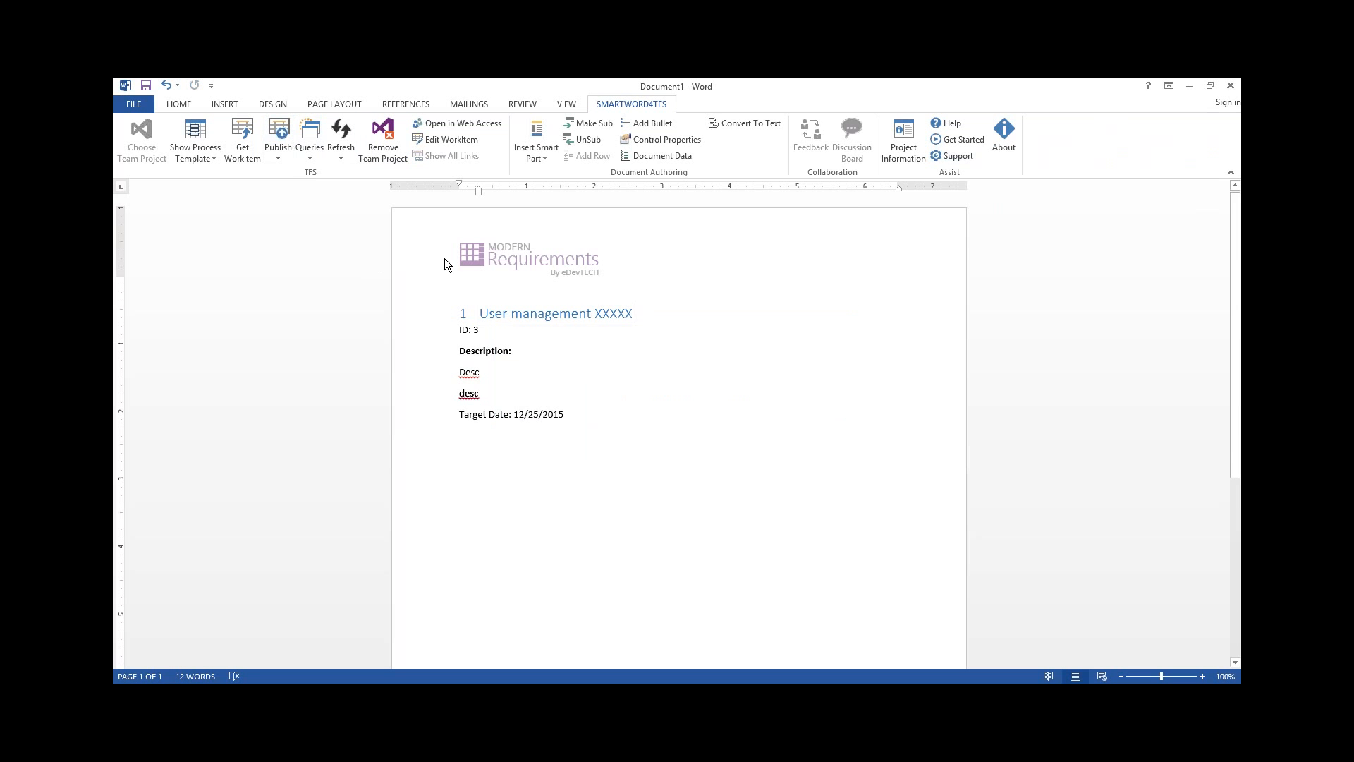
Open the feature's work item form, review all changes in its history, and close the form
{"action": "left_click", "coordinate": [455, 138]}
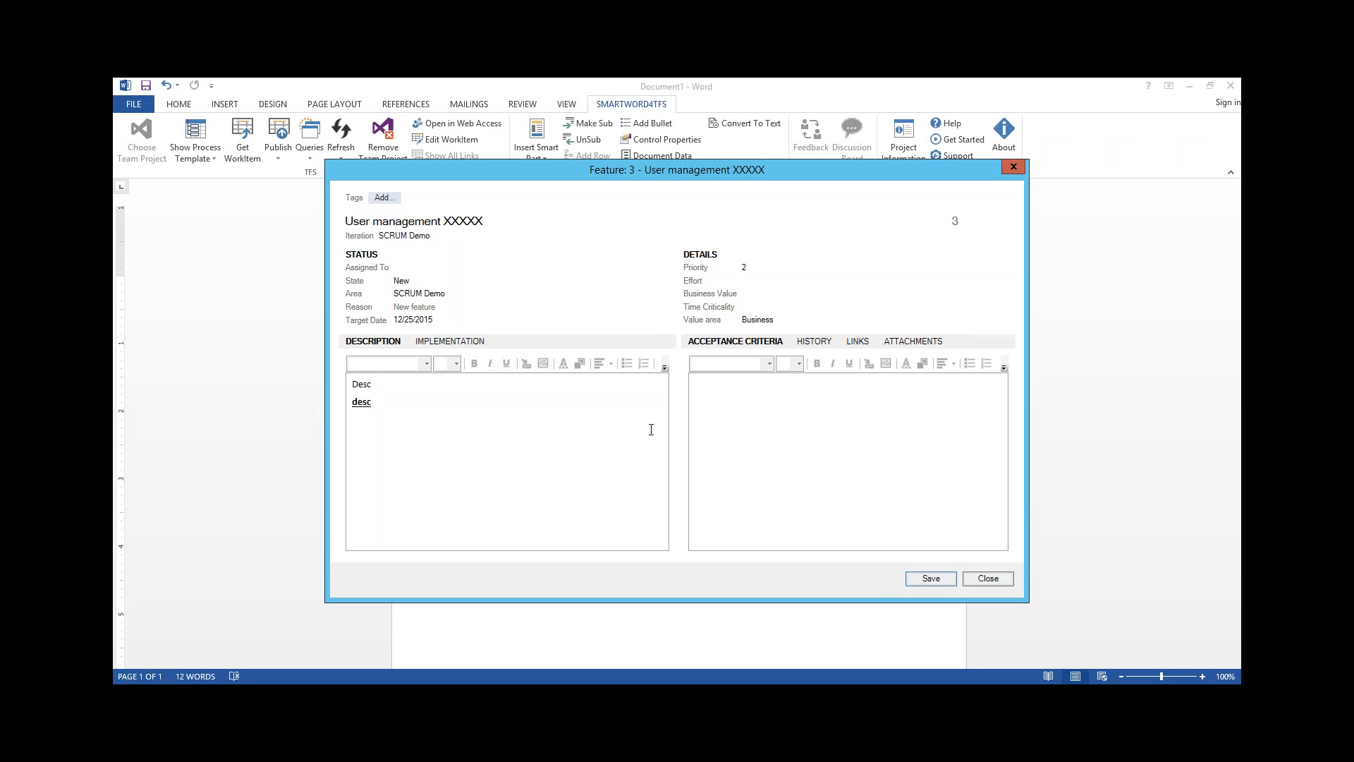
{"action": "left_click", "coordinate": [815, 340]}
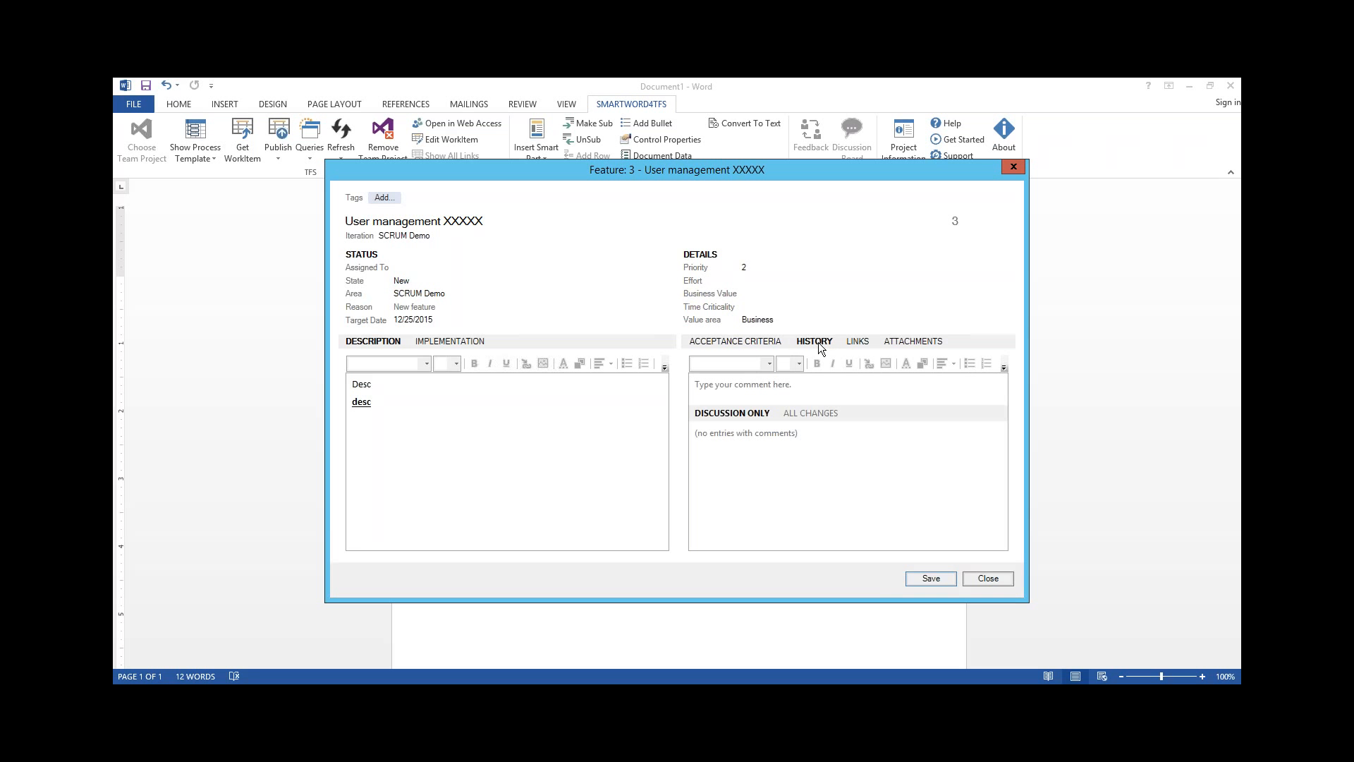
{"action": "left_click", "coordinate": [815, 411]}
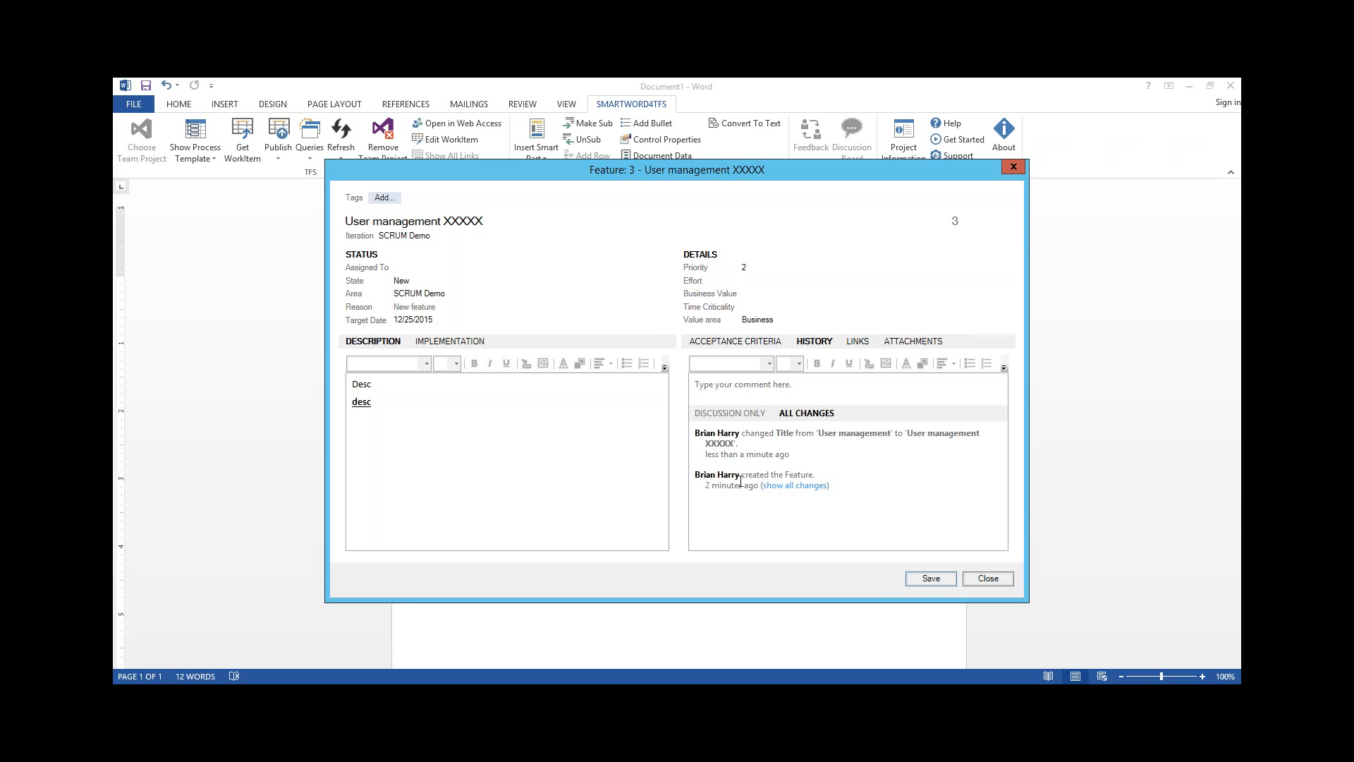
{"action": "left_click", "coordinate": [982, 576]}
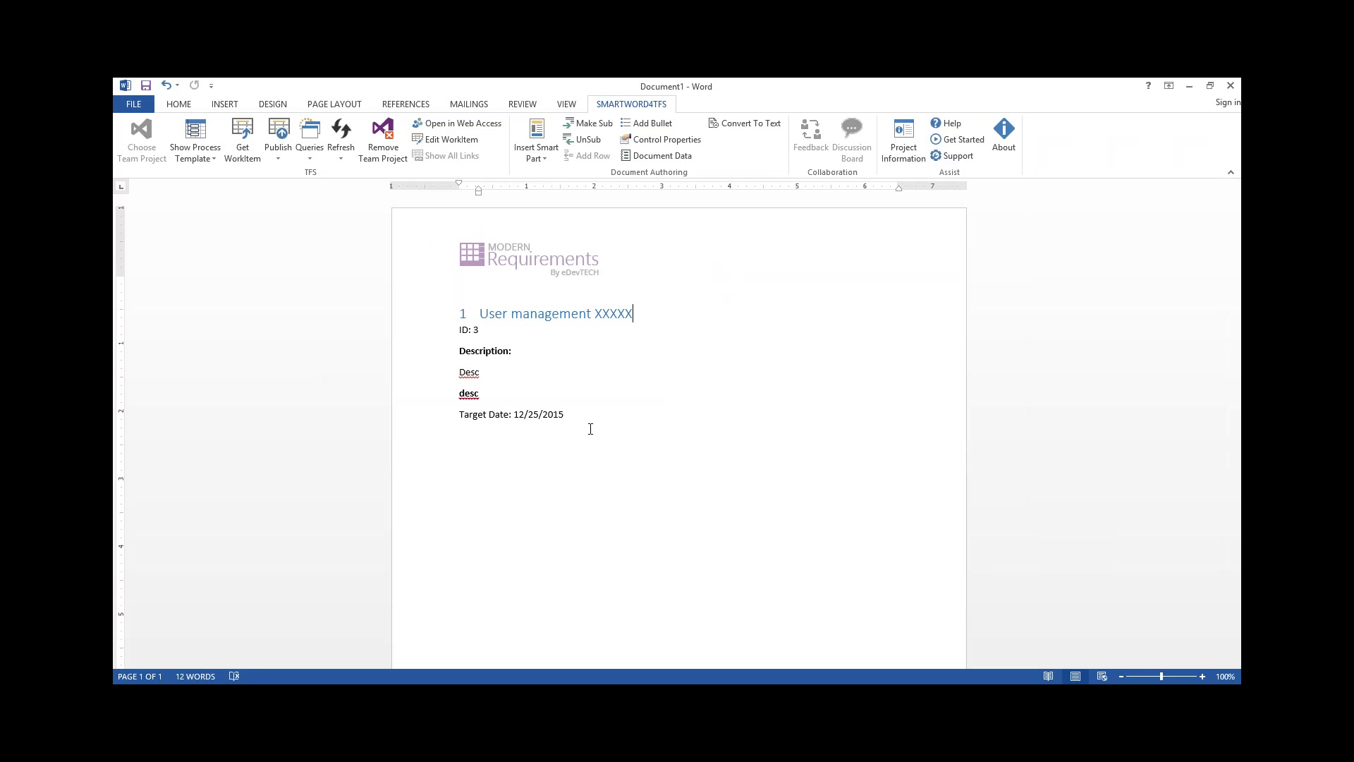
Try to open the User management feature in web access from the document
{"action": "left_click", "coordinate": [548, 418]}
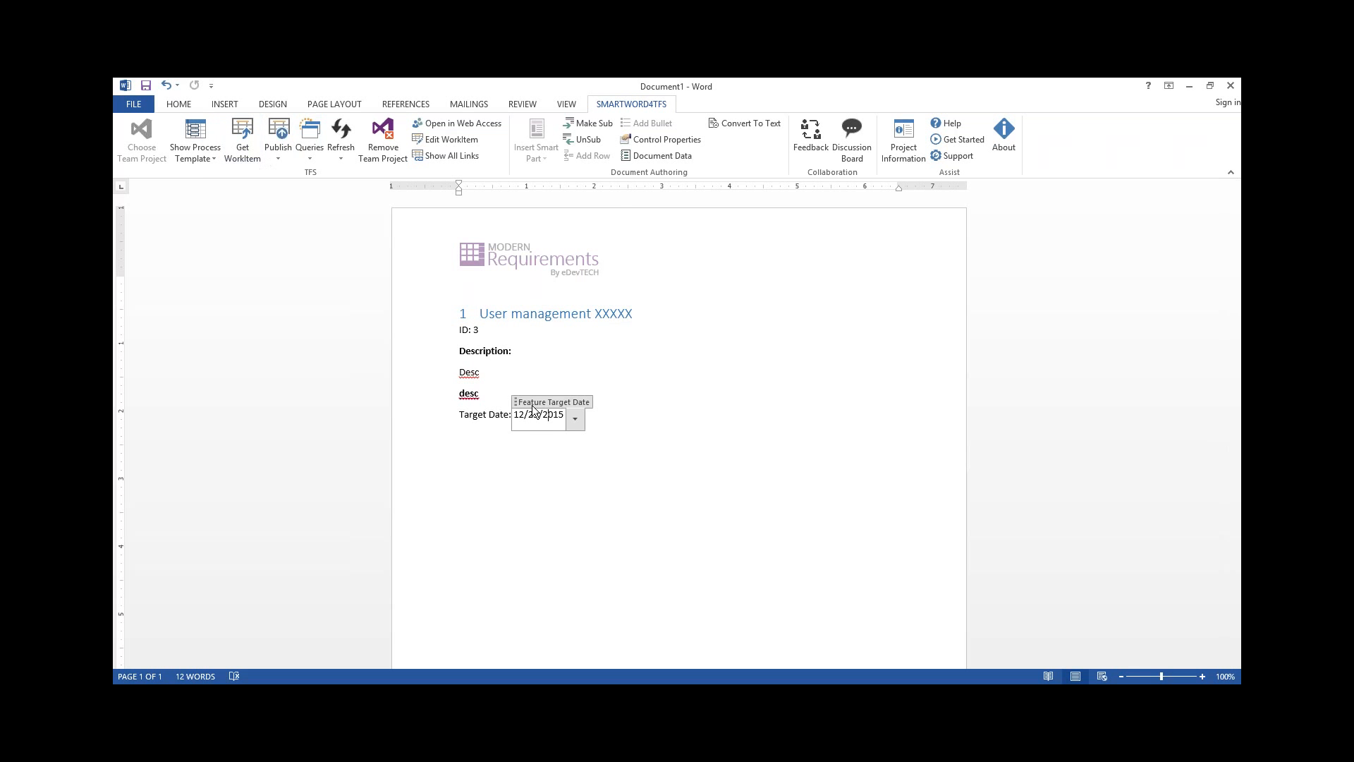
{"action": "left_click", "coordinate": [560, 313]}
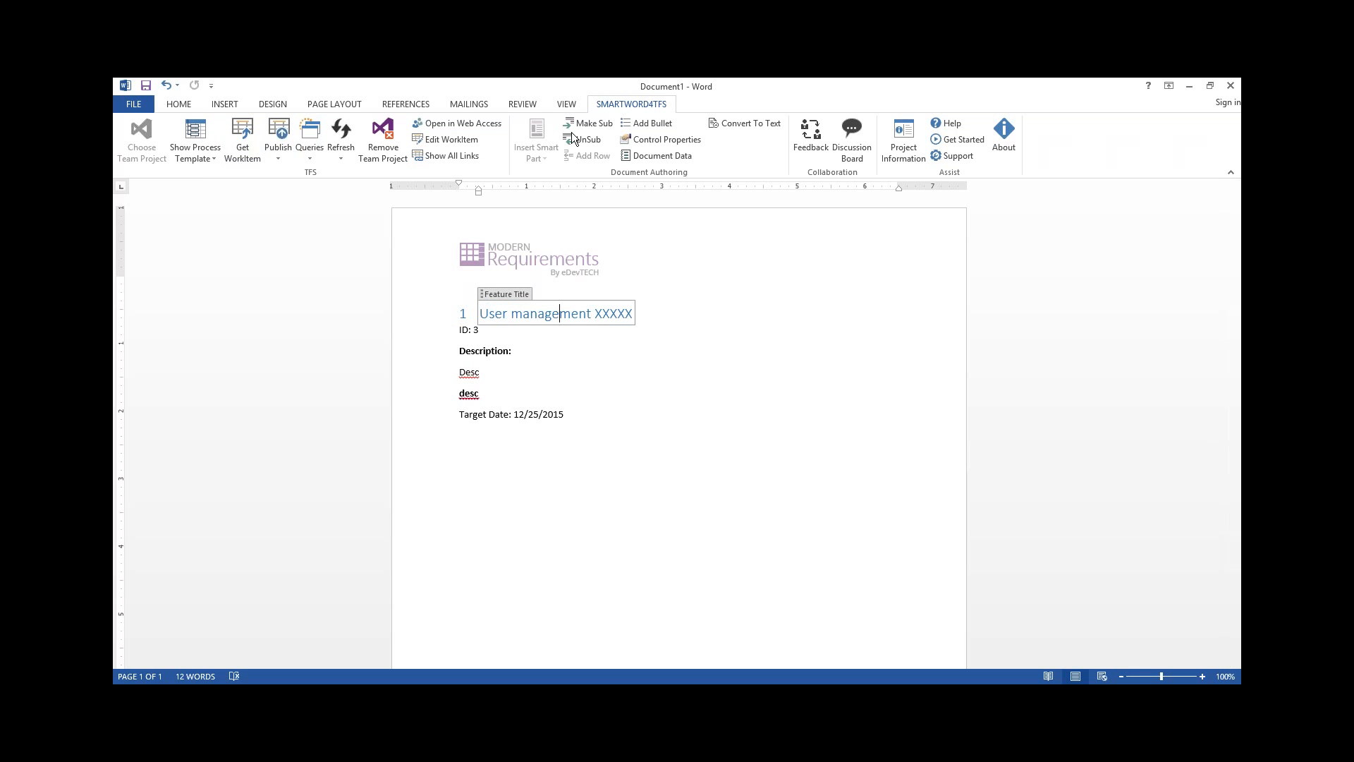
{"action": "left_click", "coordinate": [483, 125]}
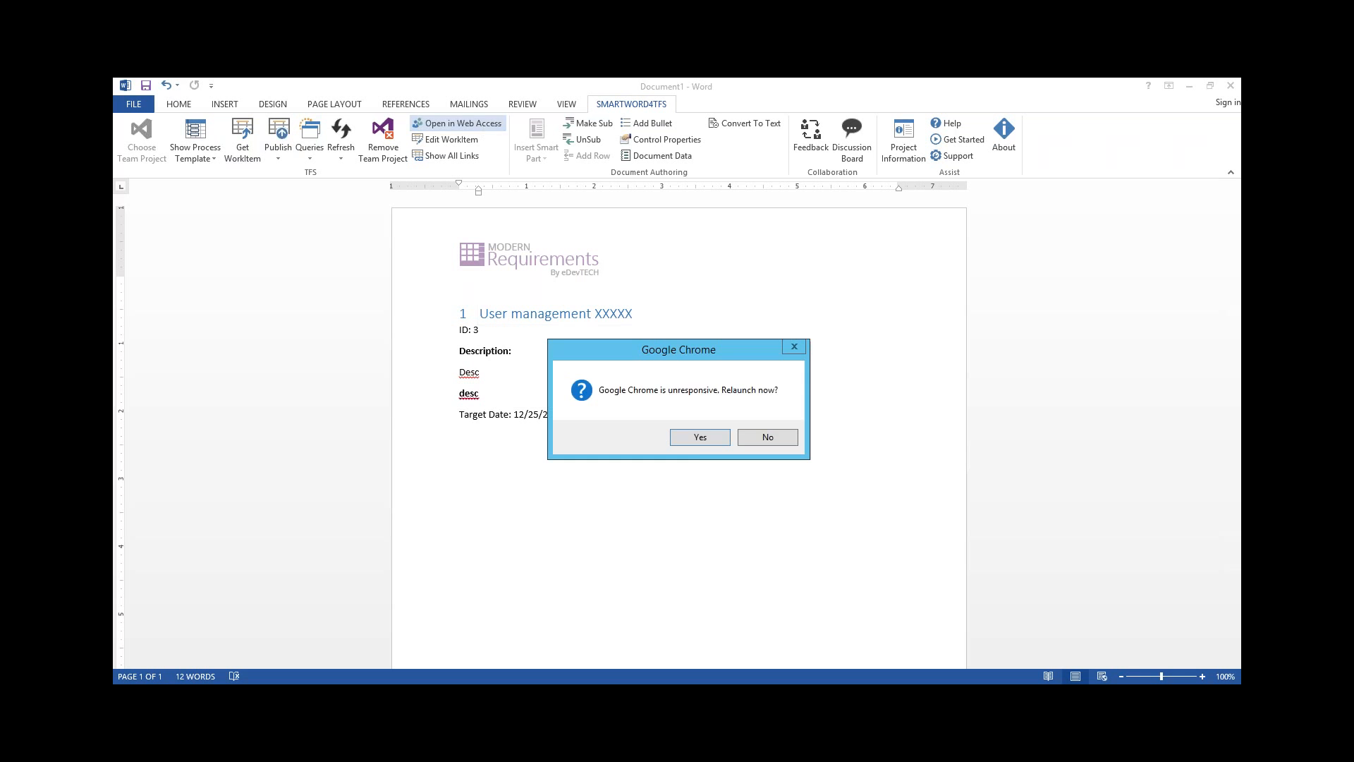
{"action": "left_click", "coordinate": [714, 435]}
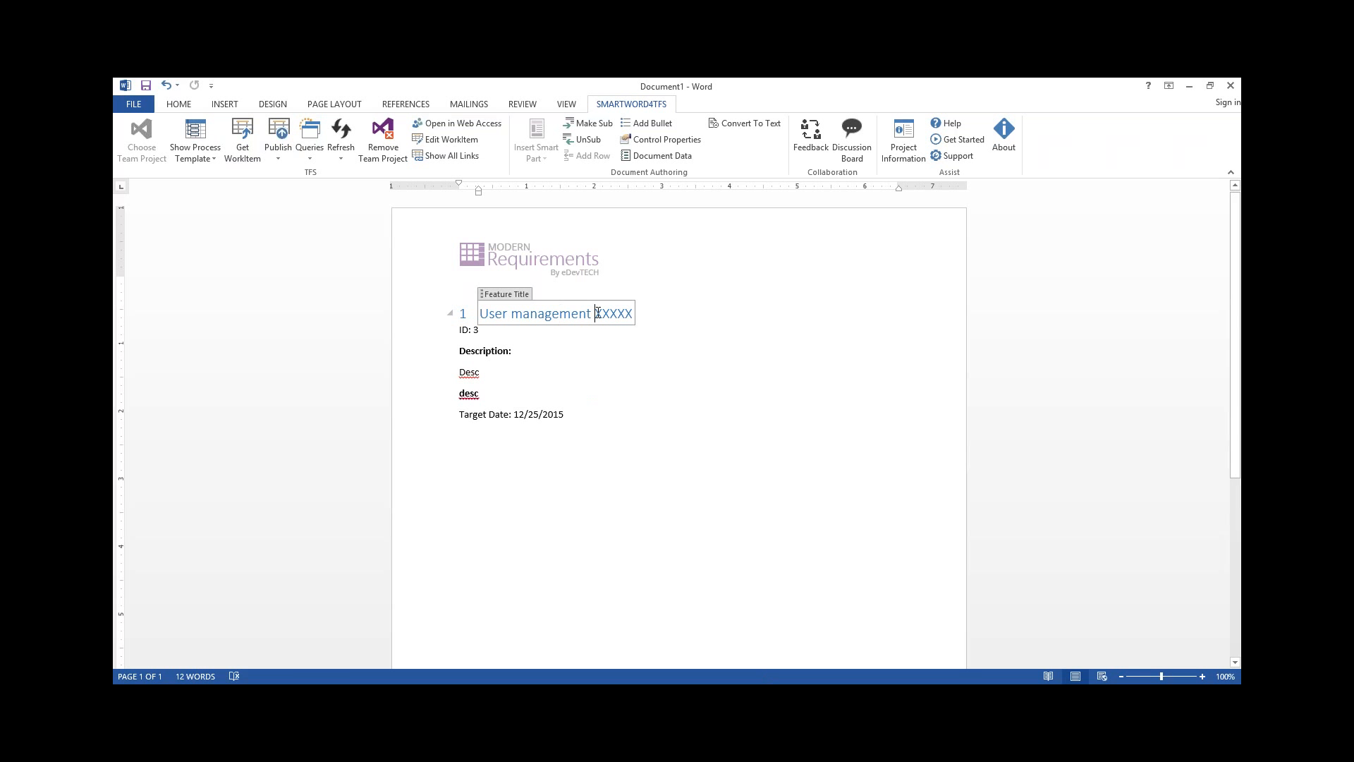
Switch to Visual Studio, run the shared query All Work Items of SCRUM Demo, and open the User management feature
{"action": "left_click", "coordinate": [560, 697]}
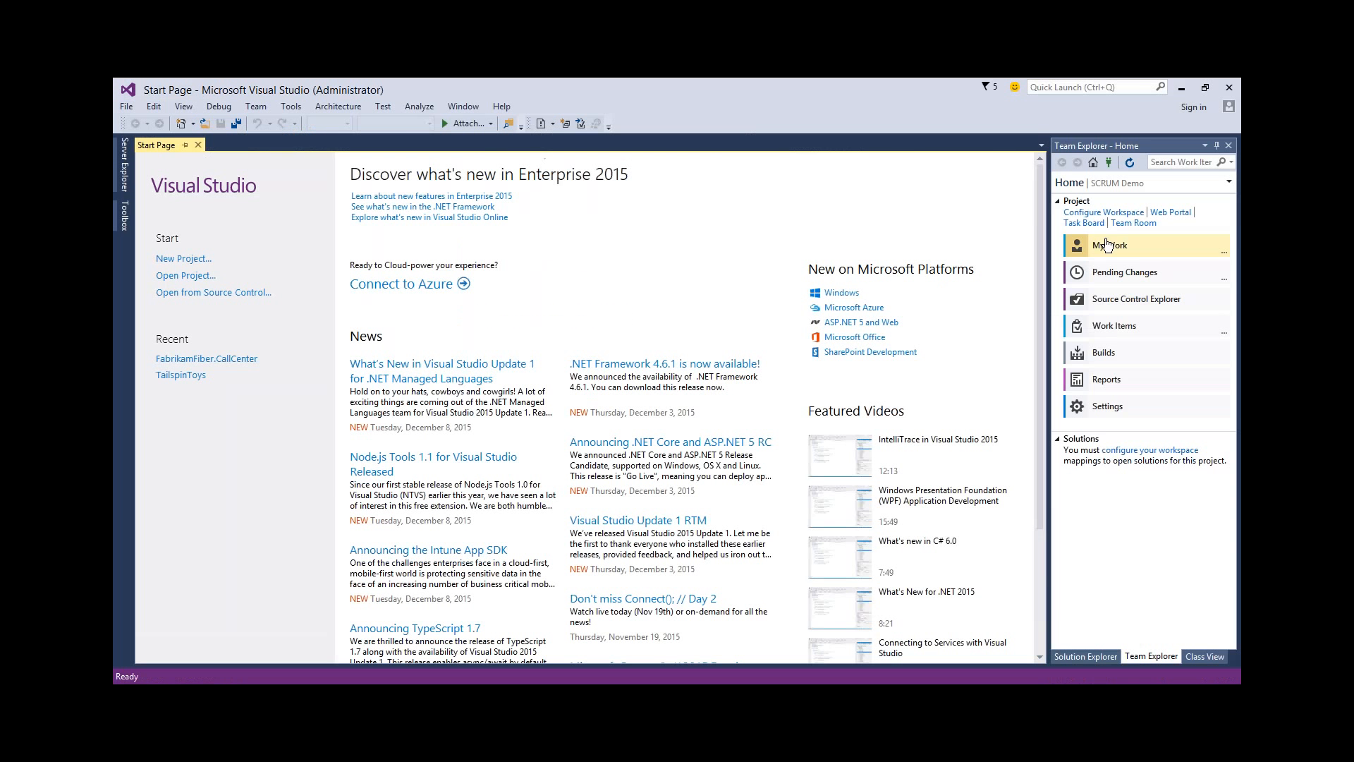
{"action": "left_click", "coordinate": [1108, 244]}
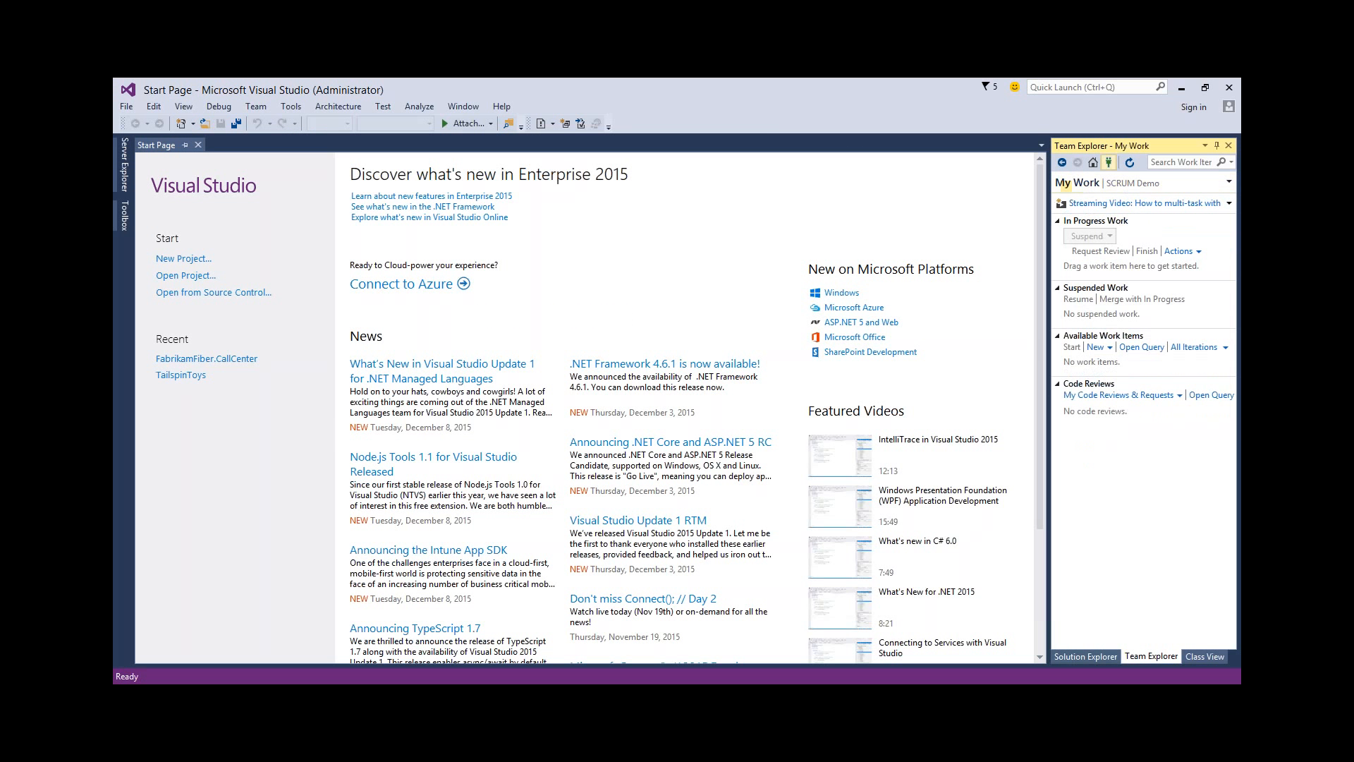
{"action": "left_click", "coordinate": [1097, 168]}
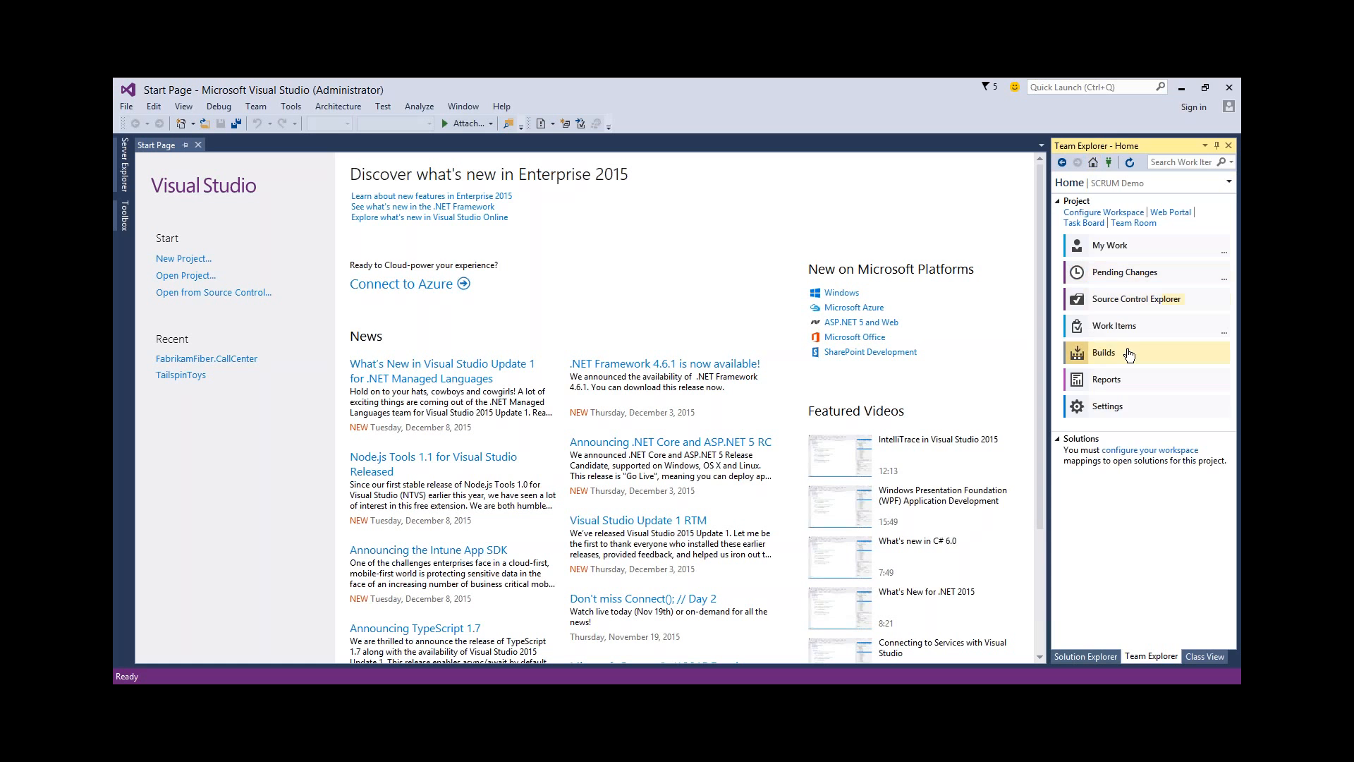
{"action": "left_click", "coordinate": [1114, 326]}
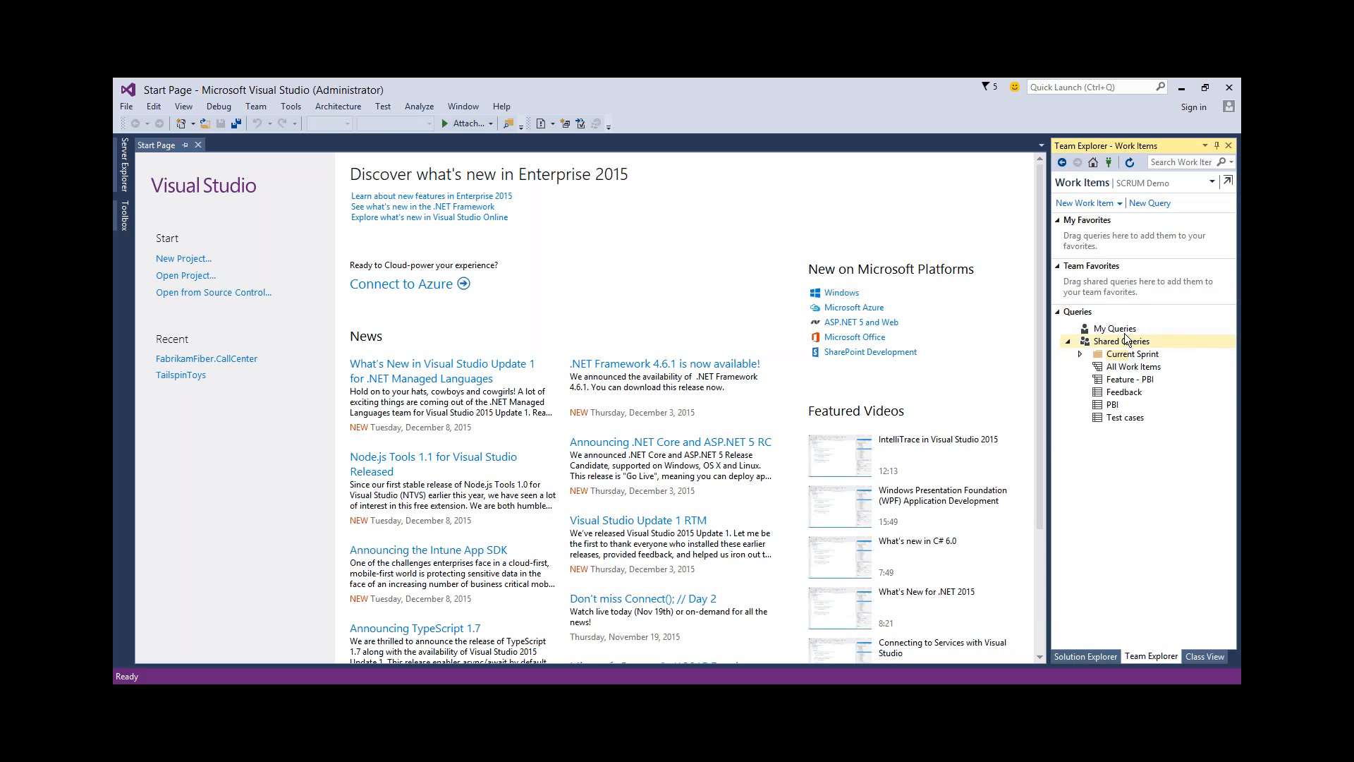
{"action": "double_click", "coordinate": [1132, 367]}
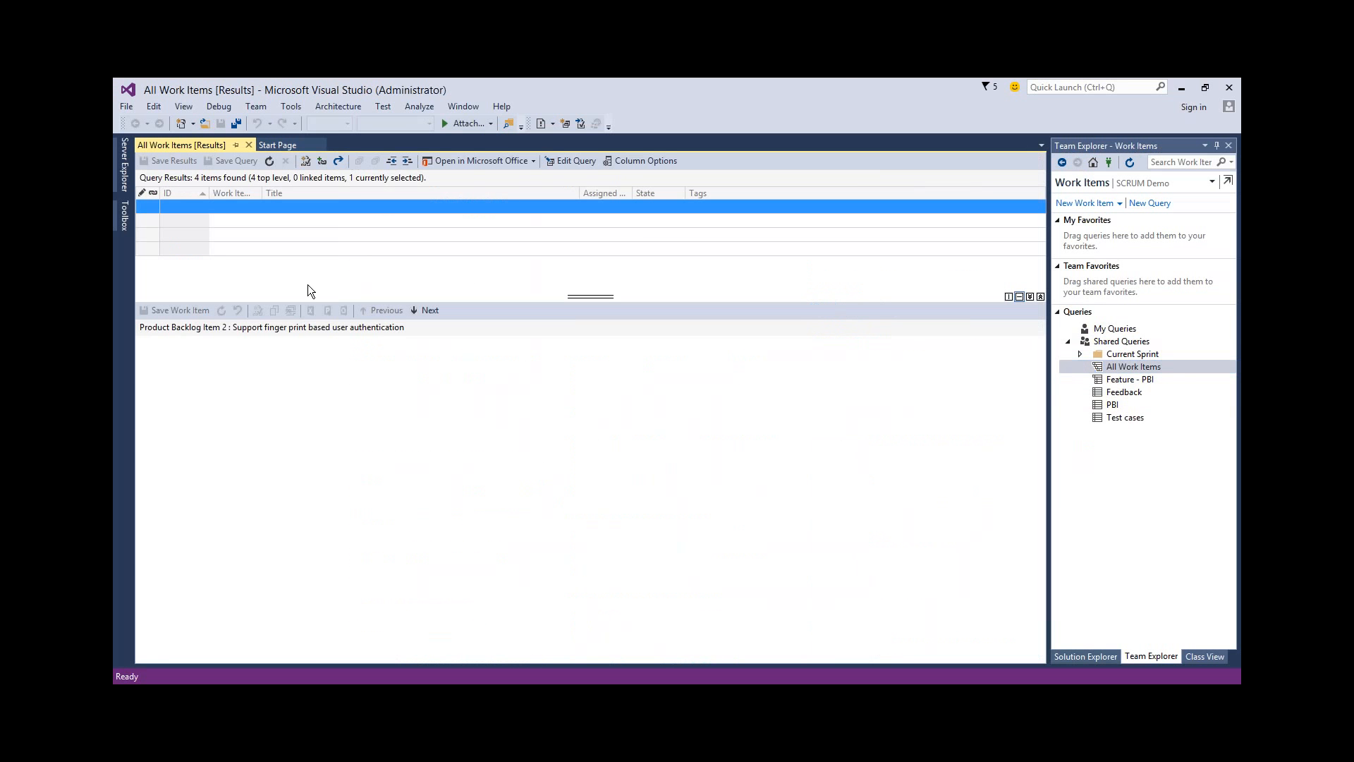
{"action": "double_click", "coordinate": [324, 221]}
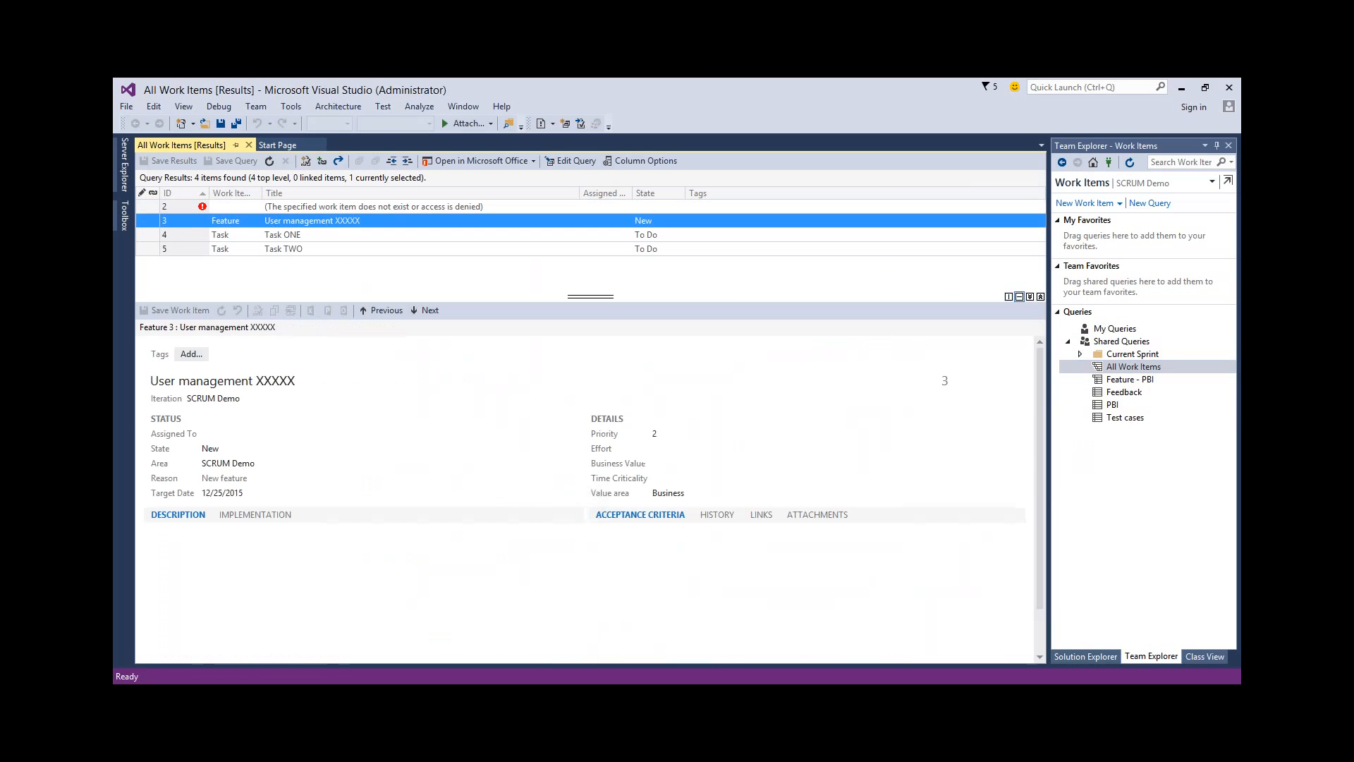
Replace "XXXXX" with "AAAAA" in the User management feature title and save the work item
{"action": "double_click", "coordinate": [287, 233]}
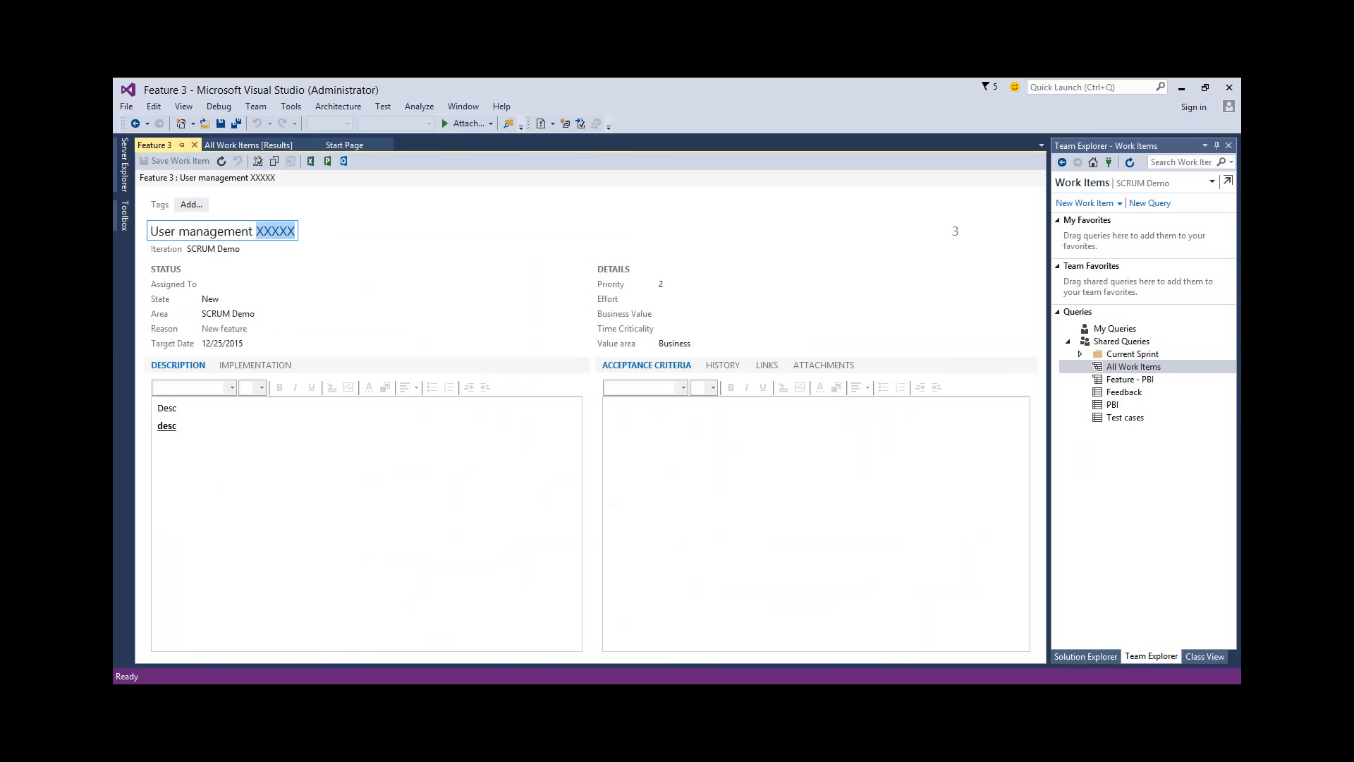
{"action": "type", "text": "AAAAA"}
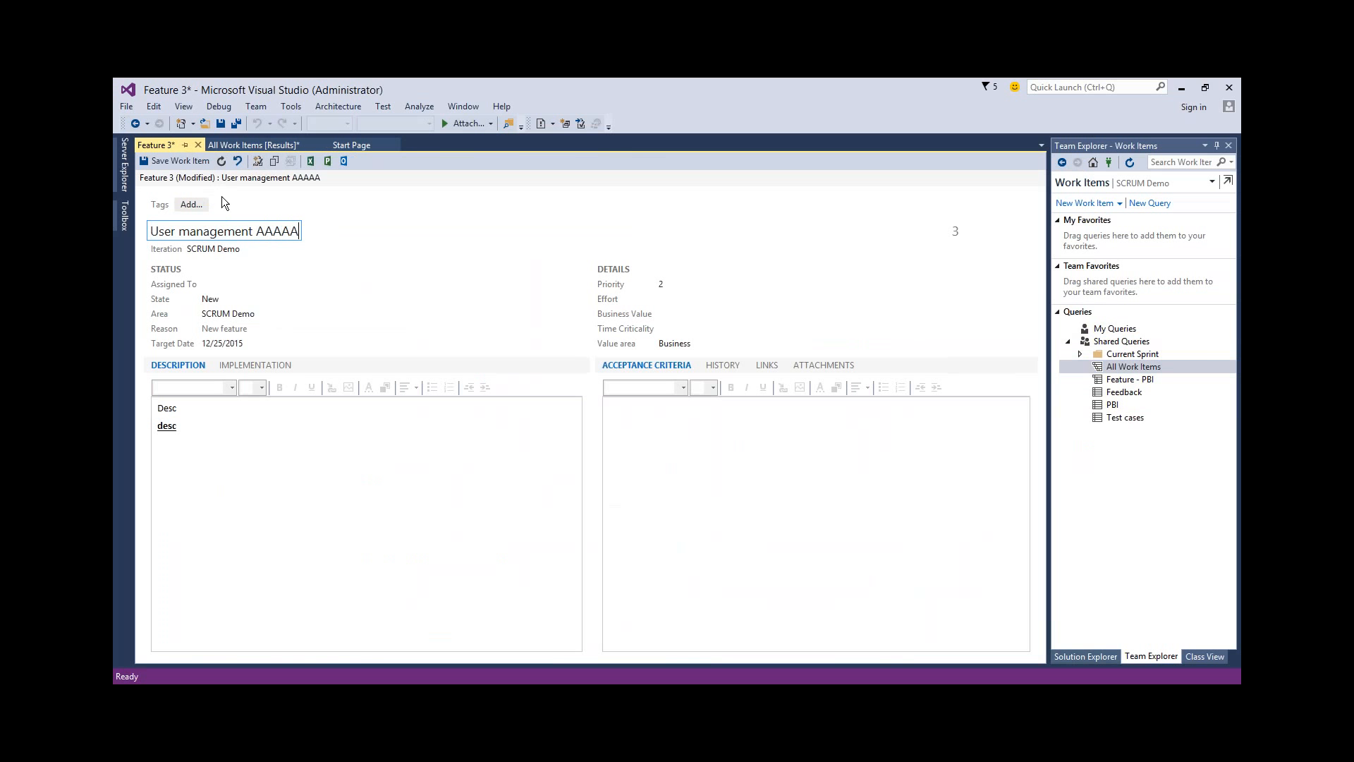
{"action": "left_click", "coordinate": [182, 161]}
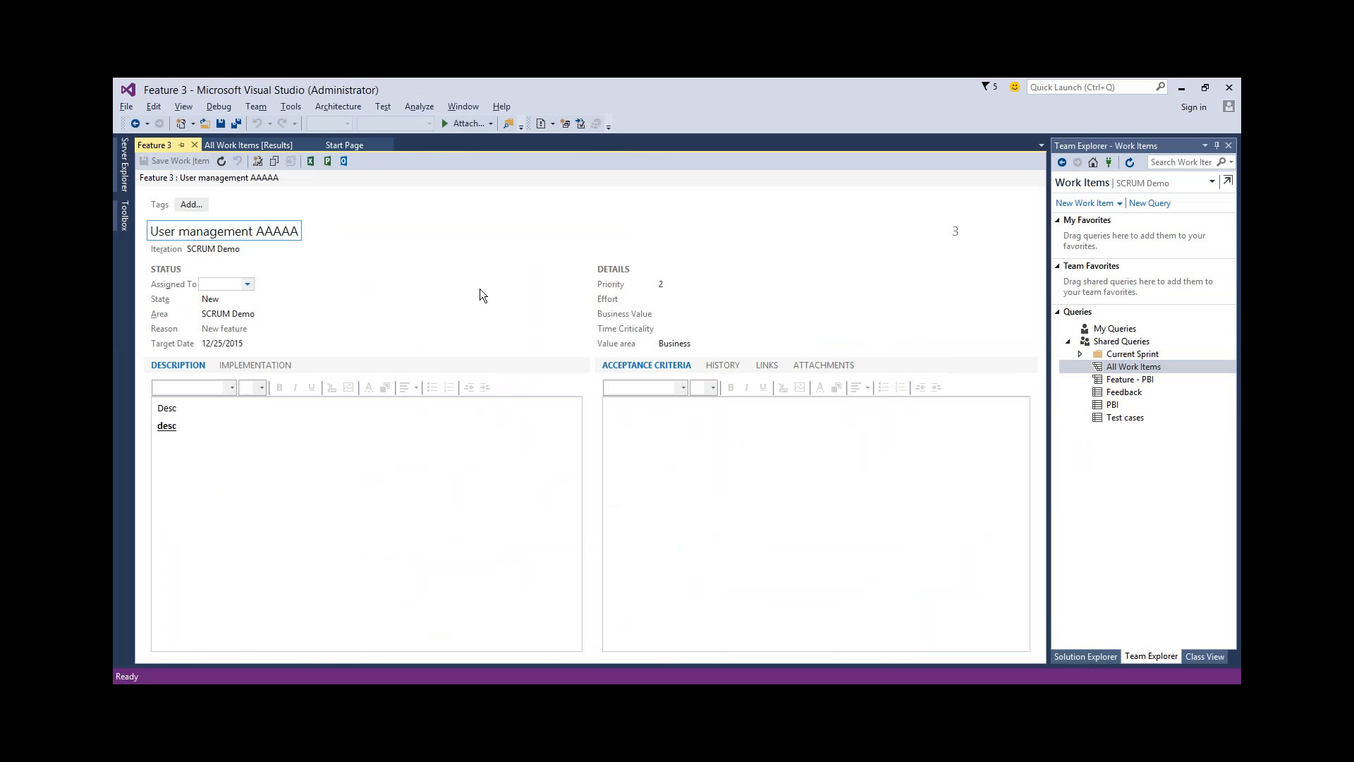
Switch back to Word and refresh the document's work item content from TFS
{"action": "key", "text": "alt+Tab"}
{"action": "left_click", "coordinate": [340, 130]}
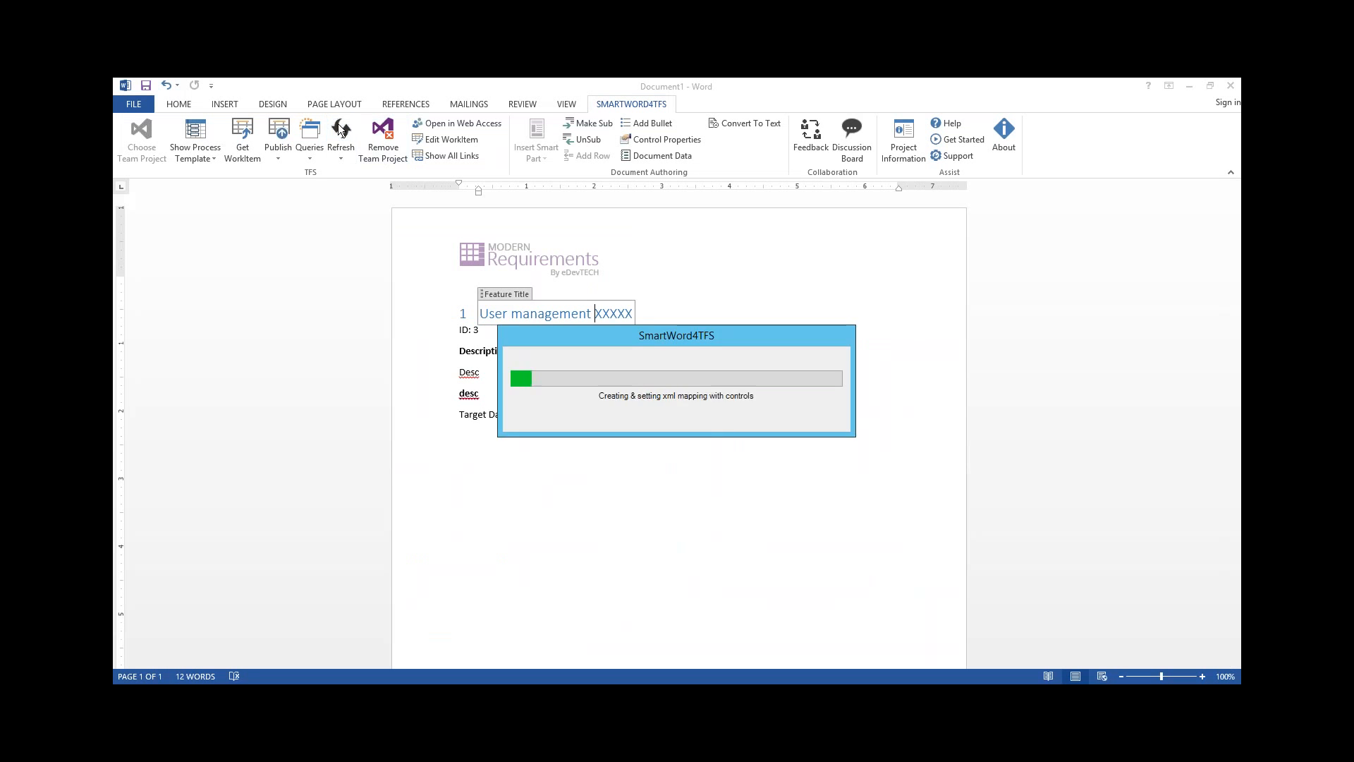
Turn on Track Changes and replace "AAAAA" with "VVVV" in the feature title
{"action": "double_click", "coordinate": [615, 313]}
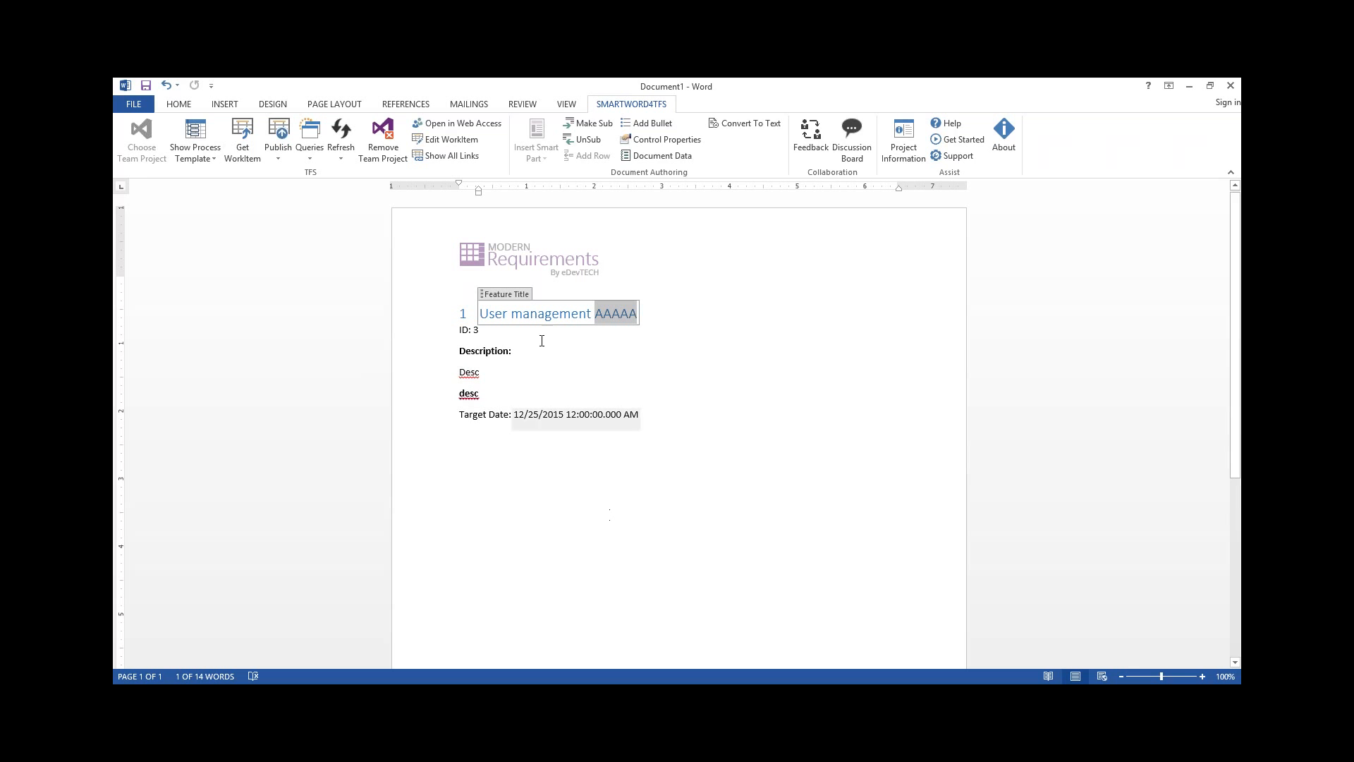
{"action": "left_click", "coordinate": [524, 105]}
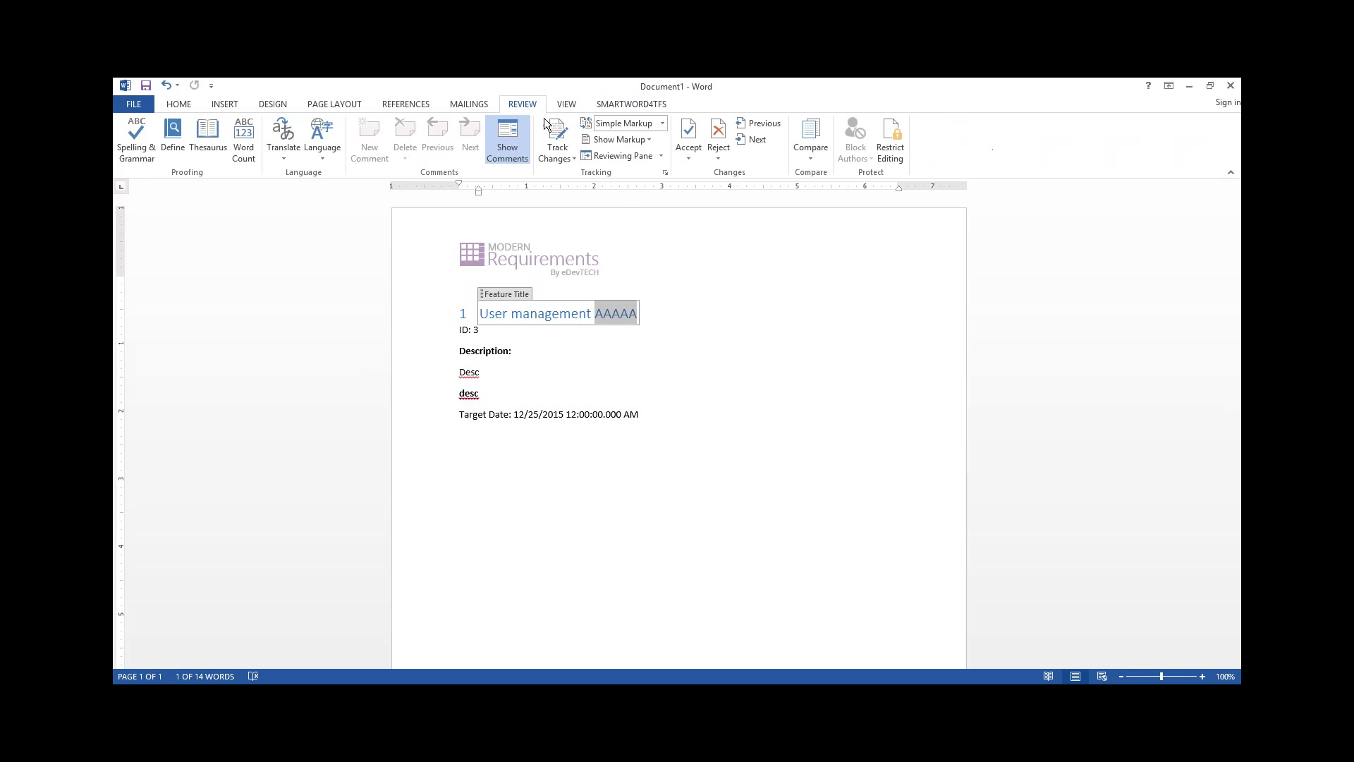
{"action": "left_click", "coordinate": [553, 137]}
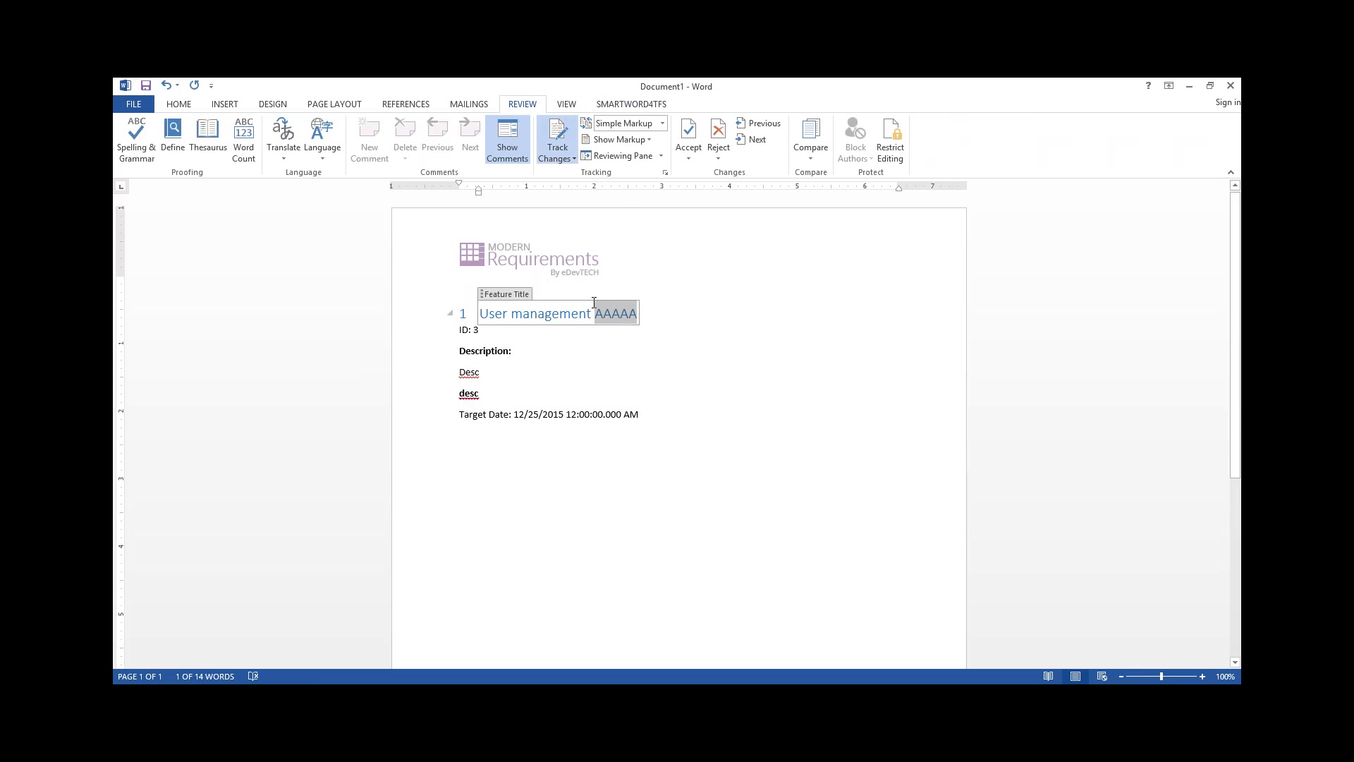
{"action": "type", "text": "VVVV"}
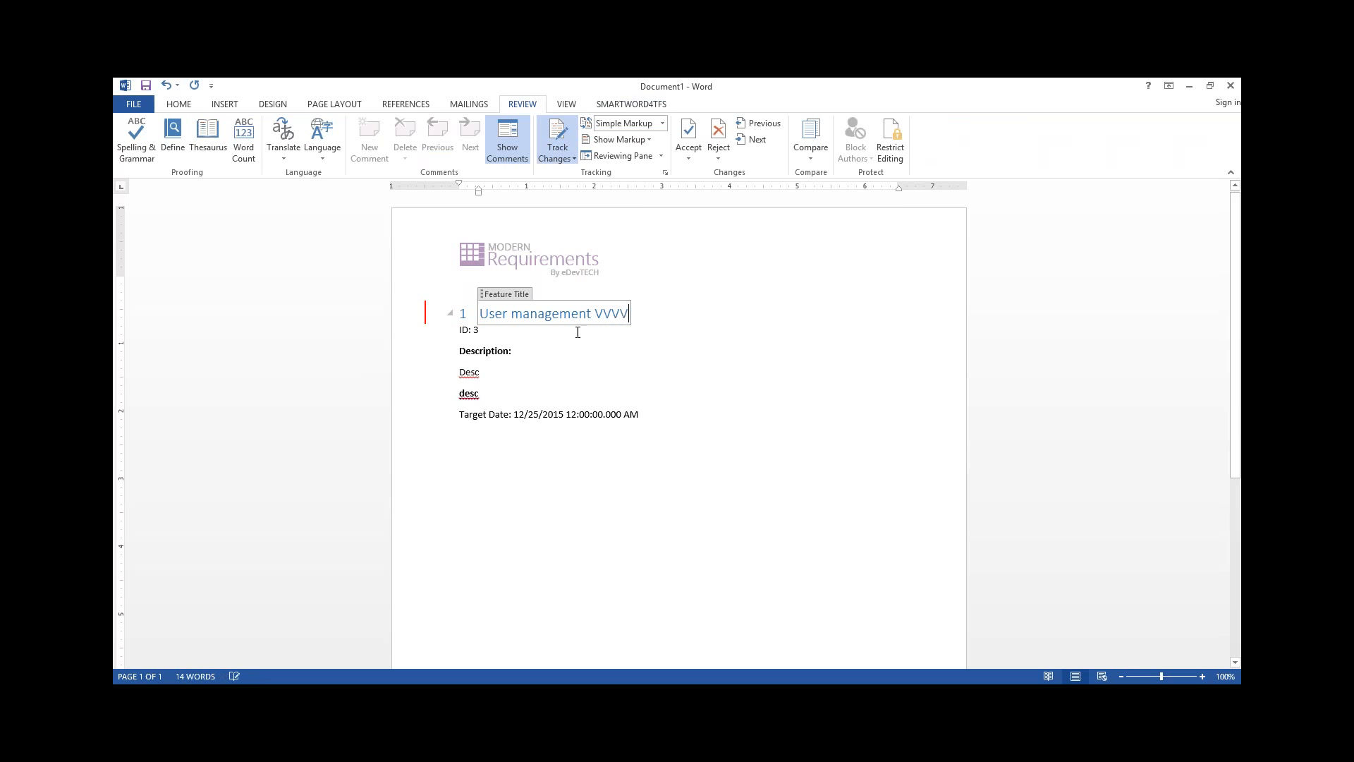
Display the tracked changes as All Markup and set the feature's target date to 12/24/2015
{"action": "left_click", "coordinate": [662, 124]}
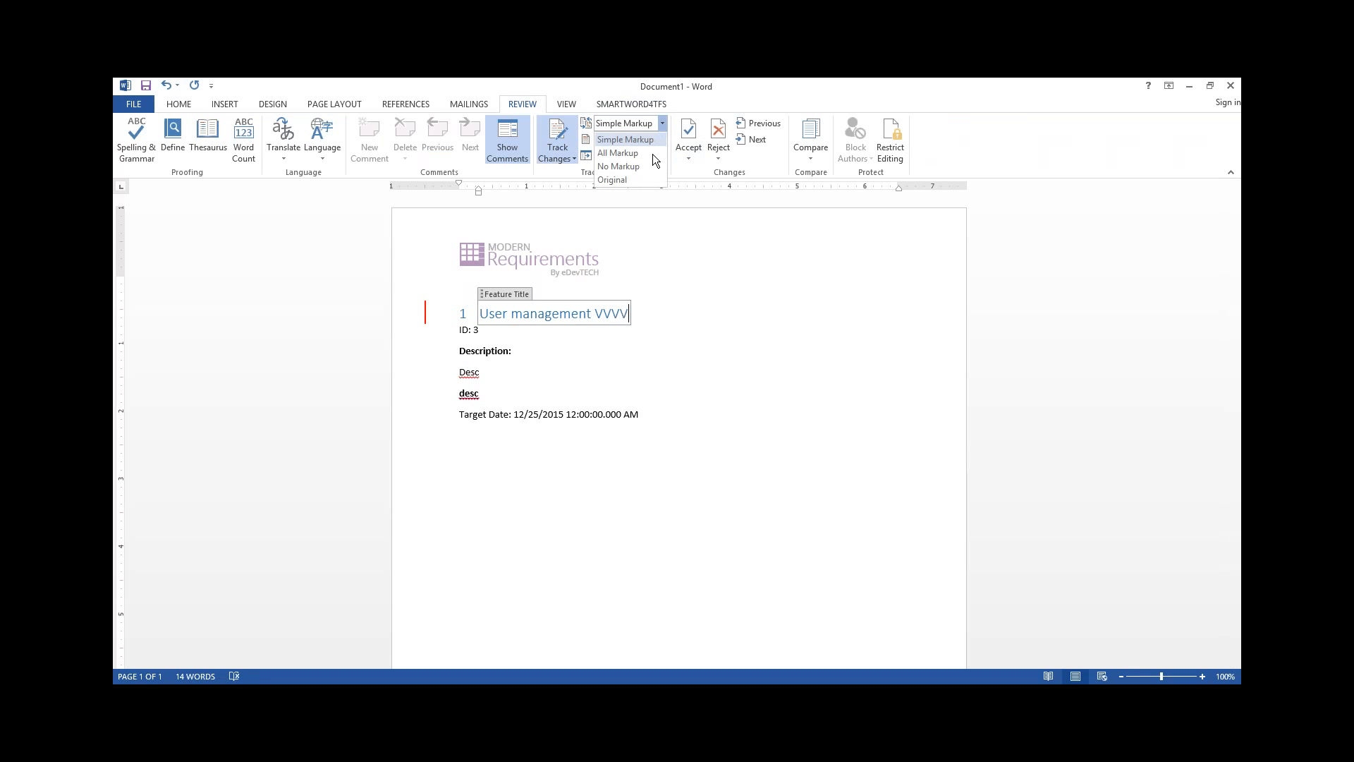
{"action": "left_click", "coordinate": [639, 152]}
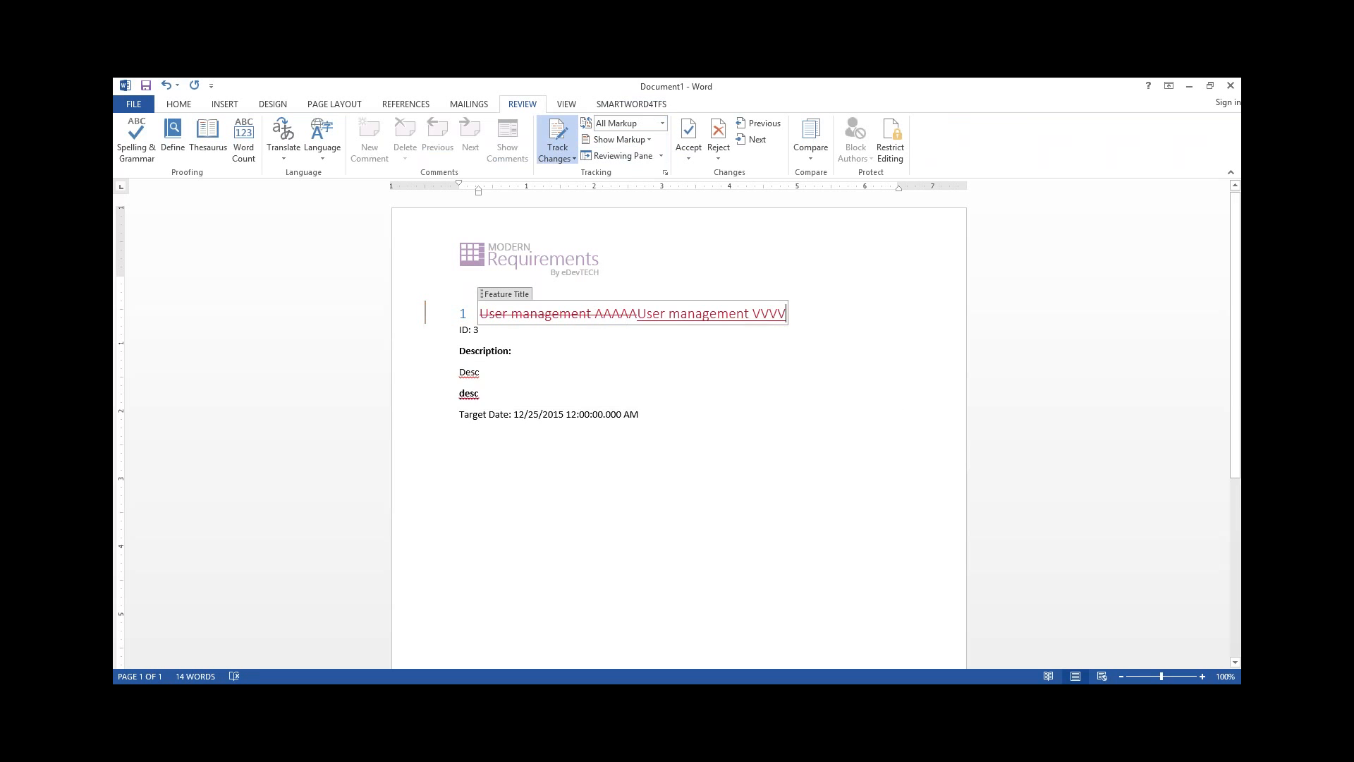
{"action": "left_click", "coordinate": [538, 415]}
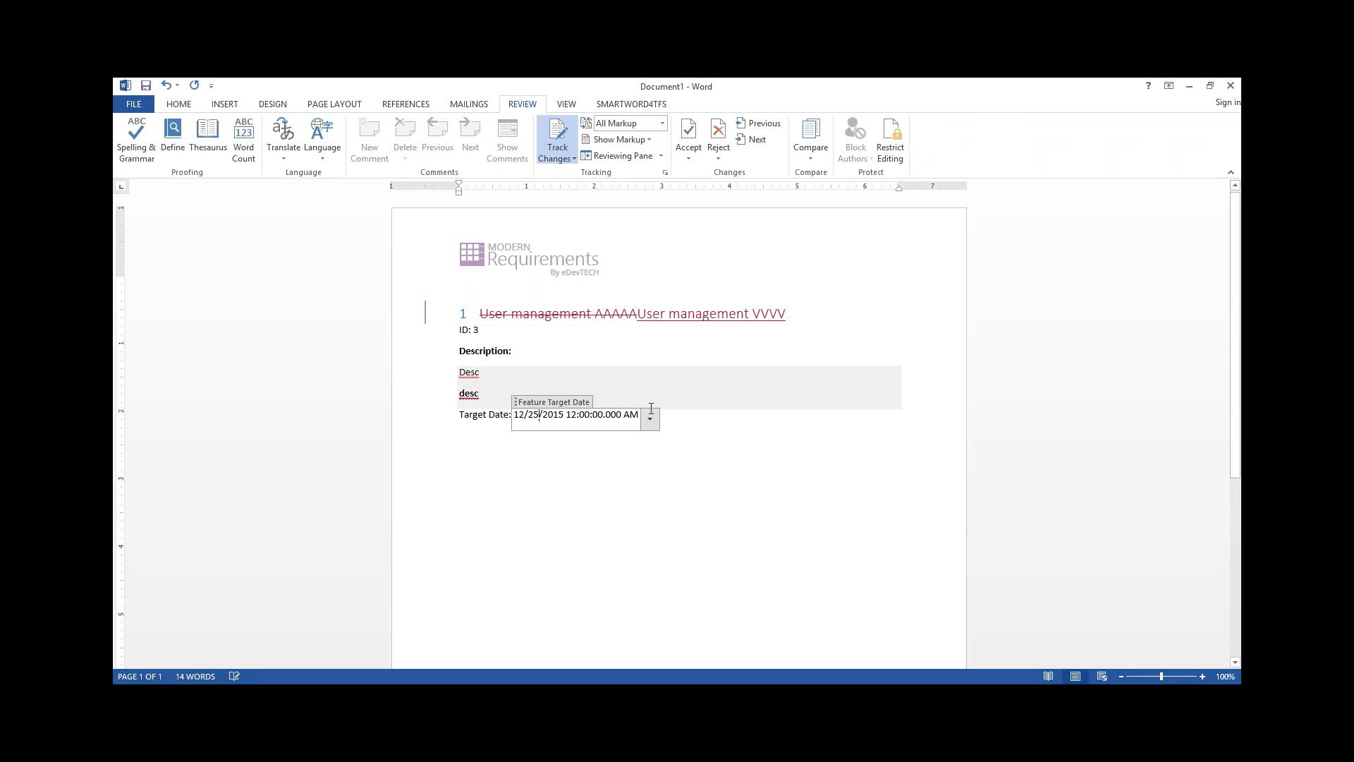
{"action": "left_click", "coordinate": [652, 418]}
{"action": "left_click", "coordinate": [611, 498]}
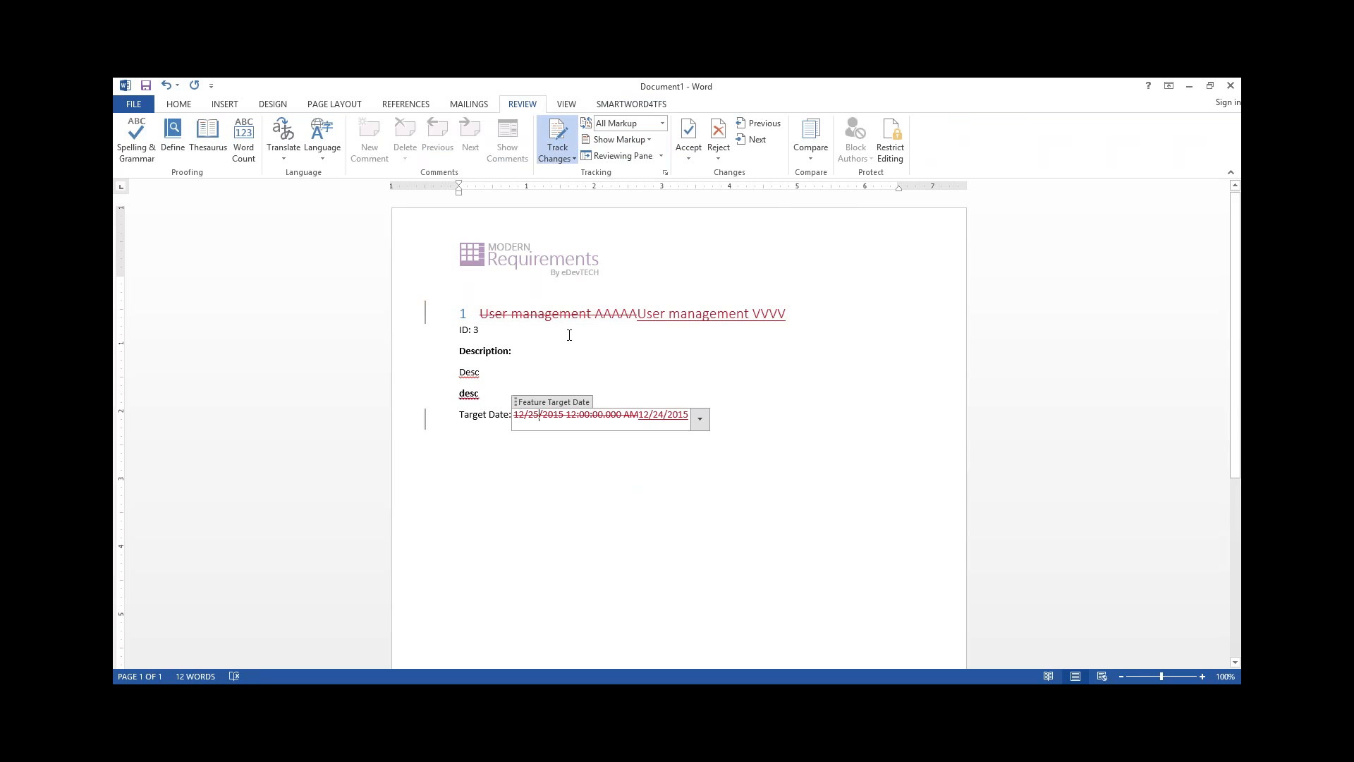
Accept all changes and stop tracking, and publish the updated feature to TFS
{"action": "left_click", "coordinate": [688, 157]}
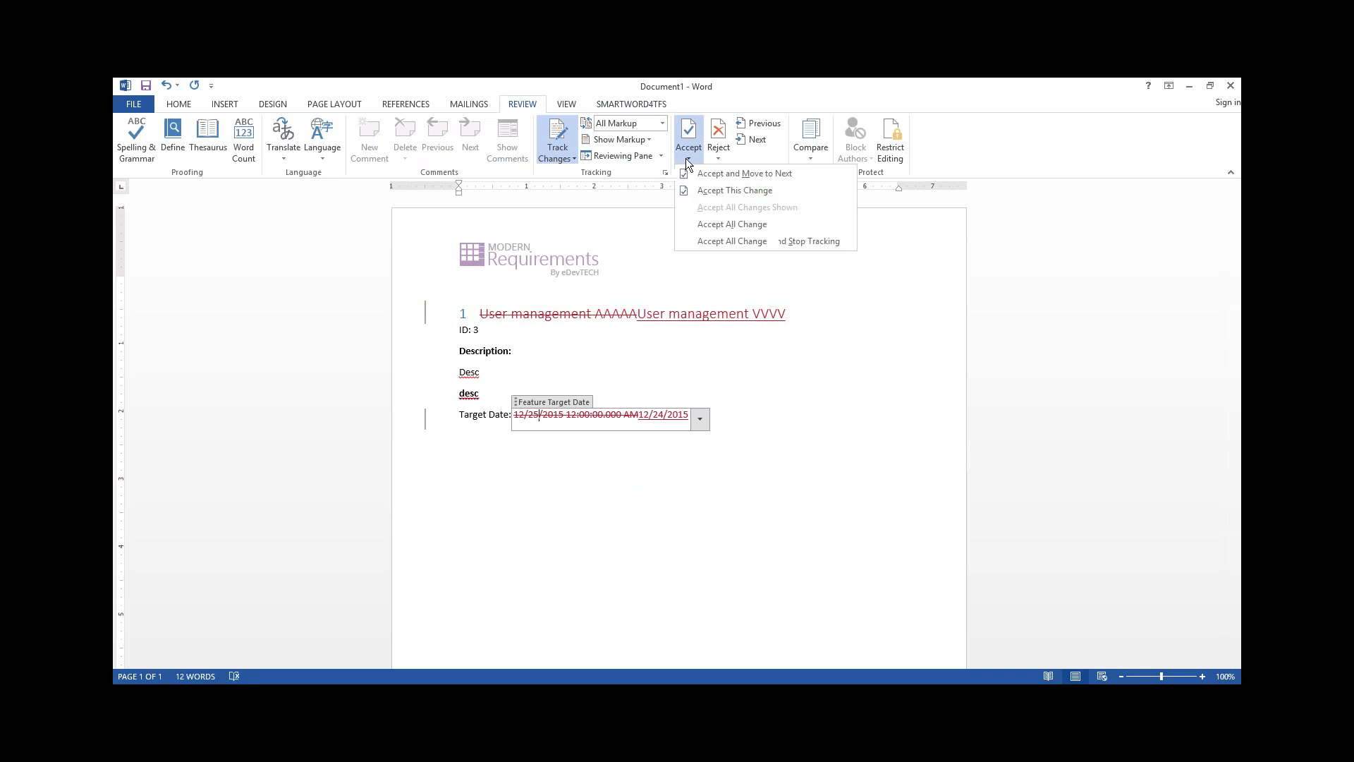
{"action": "left_click", "coordinate": [701, 235]}
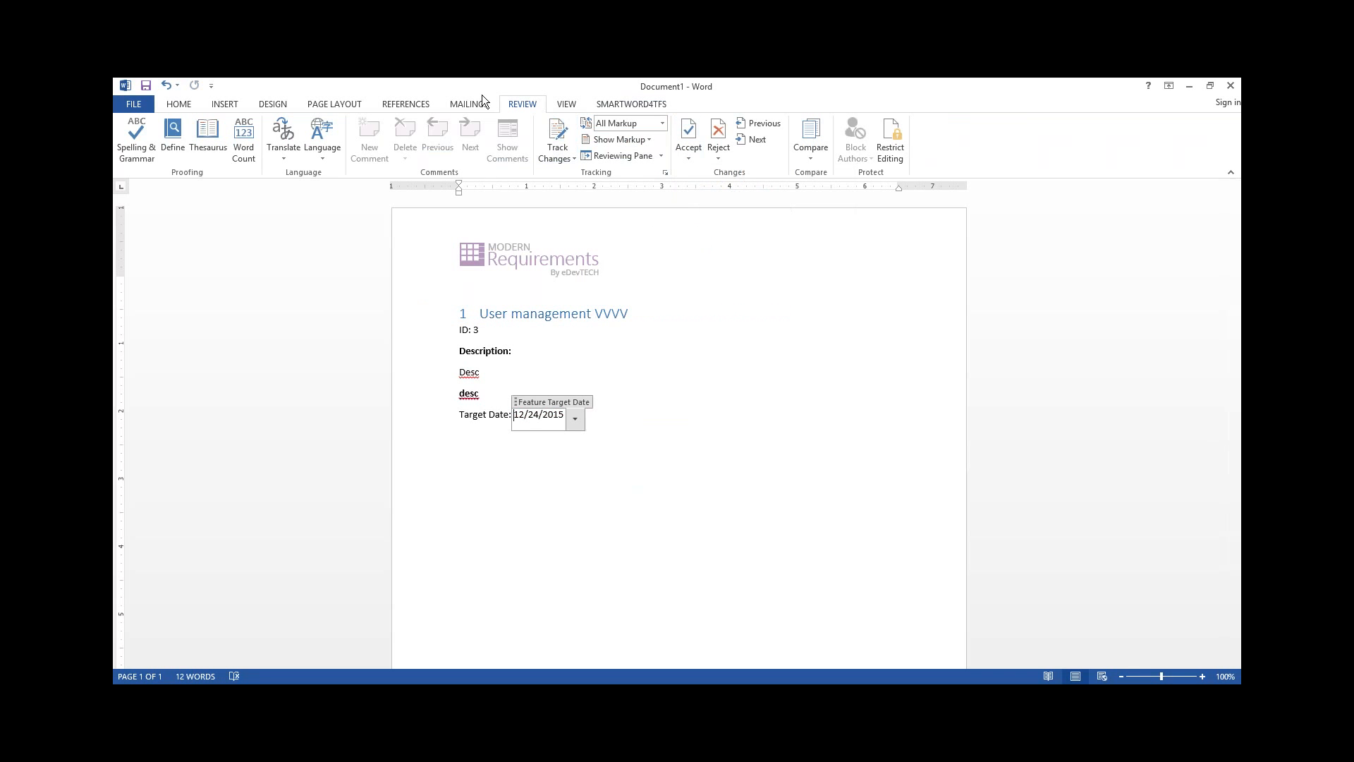
{"action": "left_click", "coordinate": [601, 105]}
{"action": "left_click", "coordinate": [281, 133]}
{"action": "key", "text": "Return"}
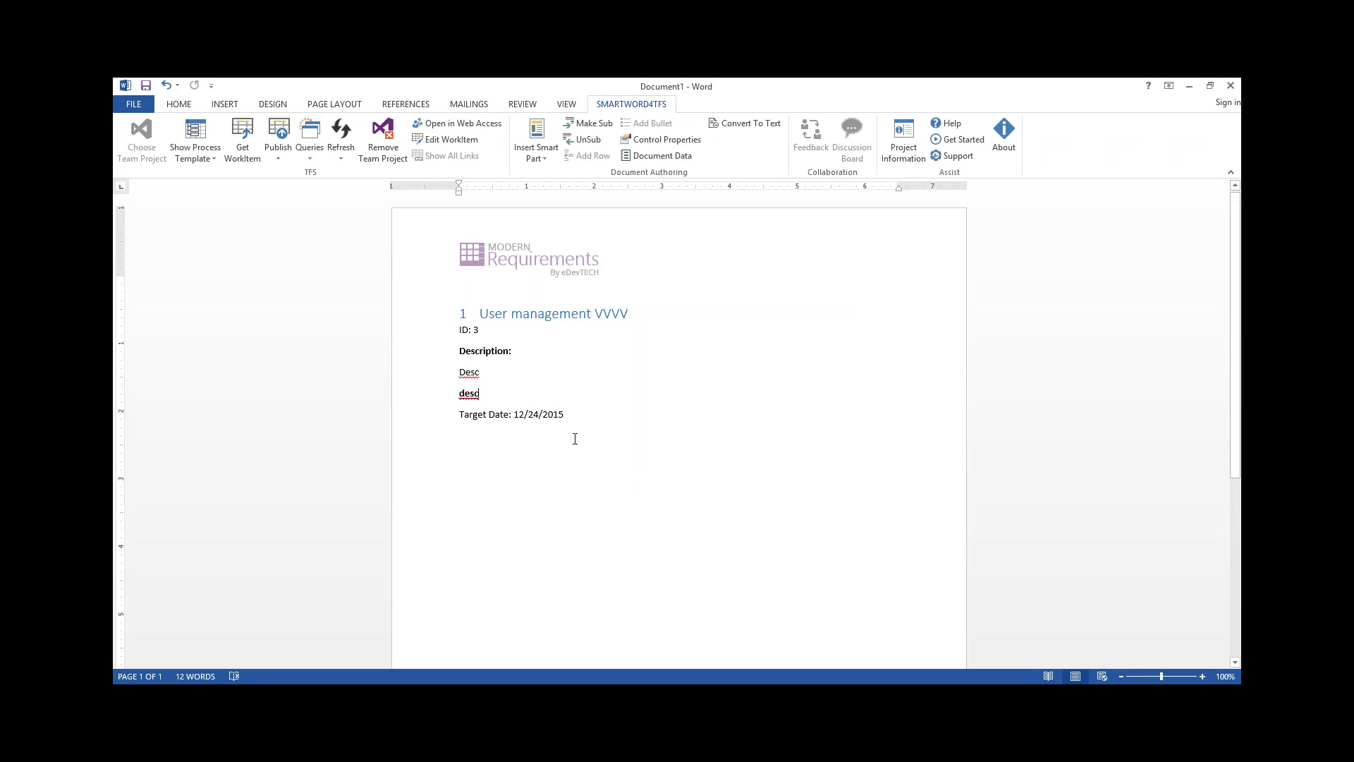
Add the comment "My comments" to the User management feature's discussion board
{"action": "left_click", "coordinate": [573, 317]}
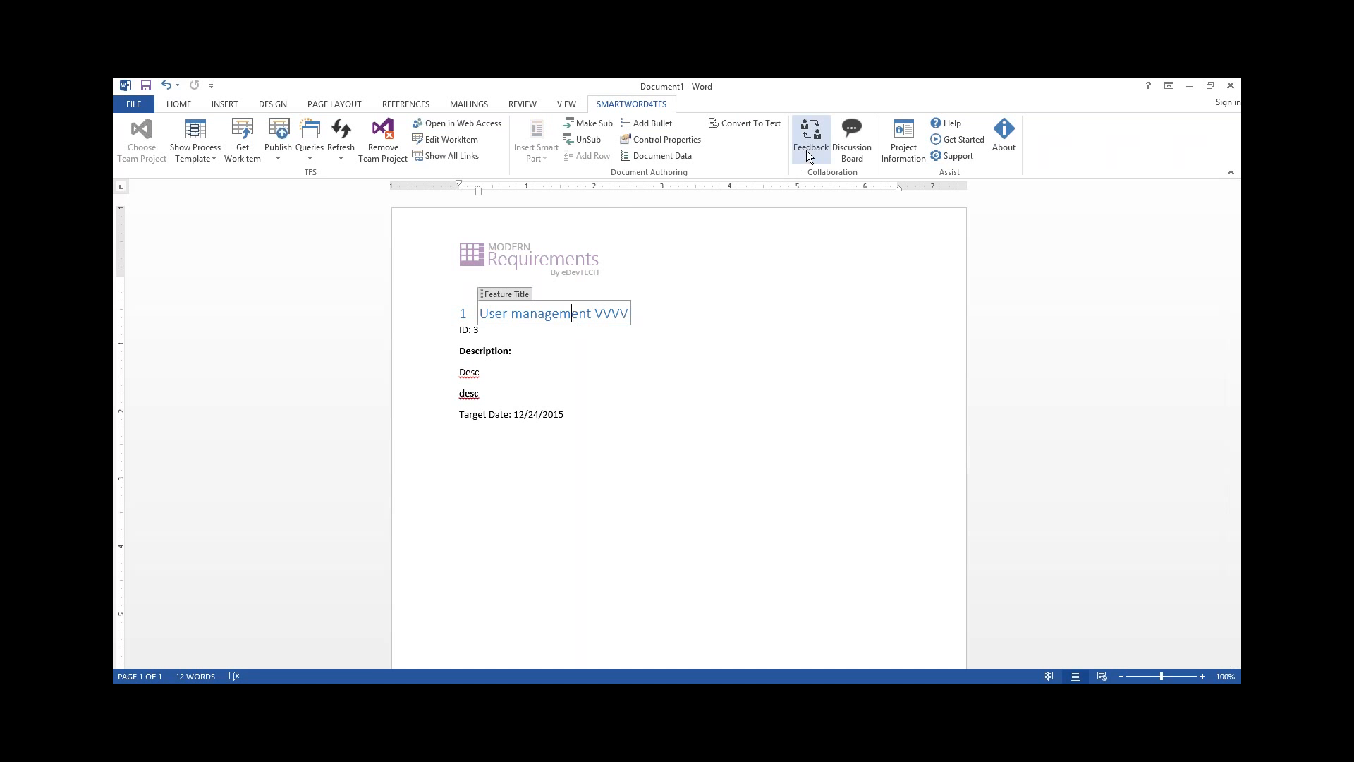
{"action": "left_click", "coordinate": [843, 152]}
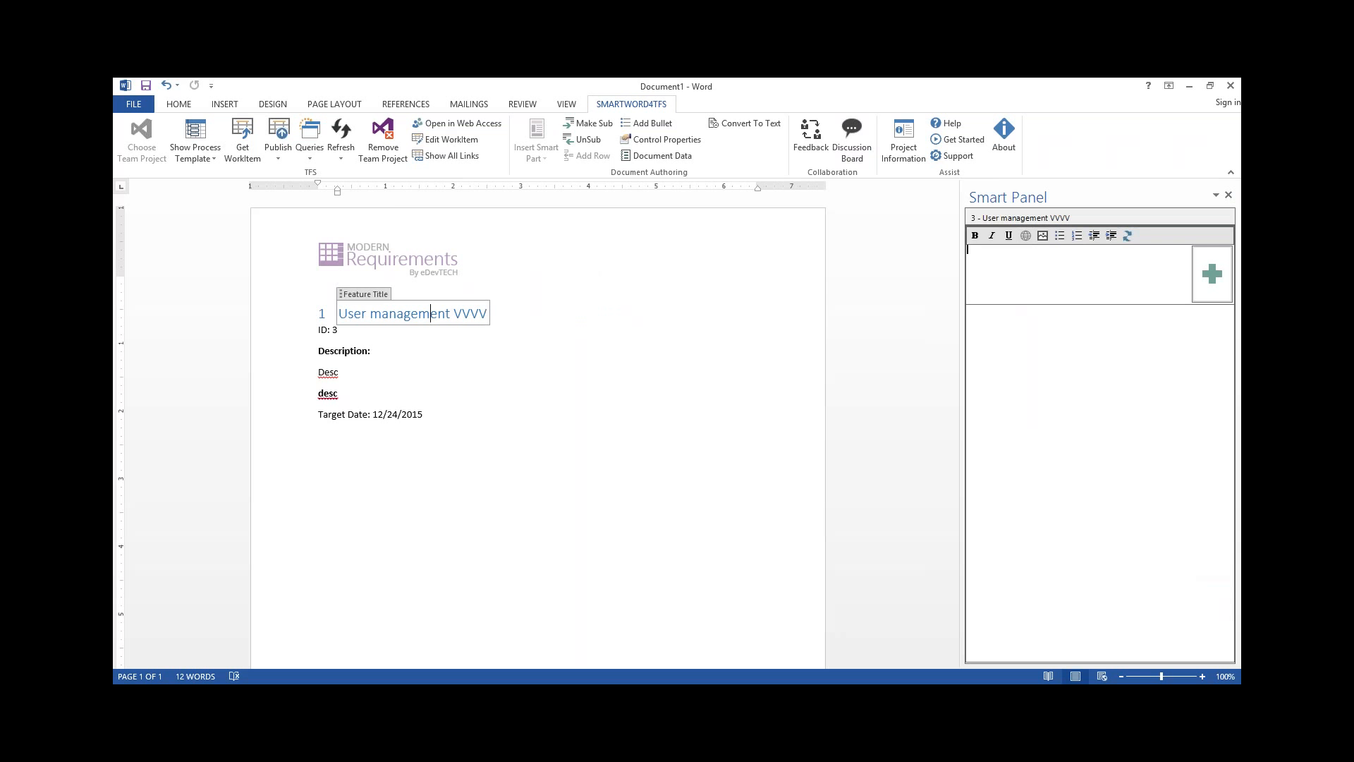
{"action": "type", "text": "My comments"}
{"action": "left_click", "coordinate": [1220, 278]}
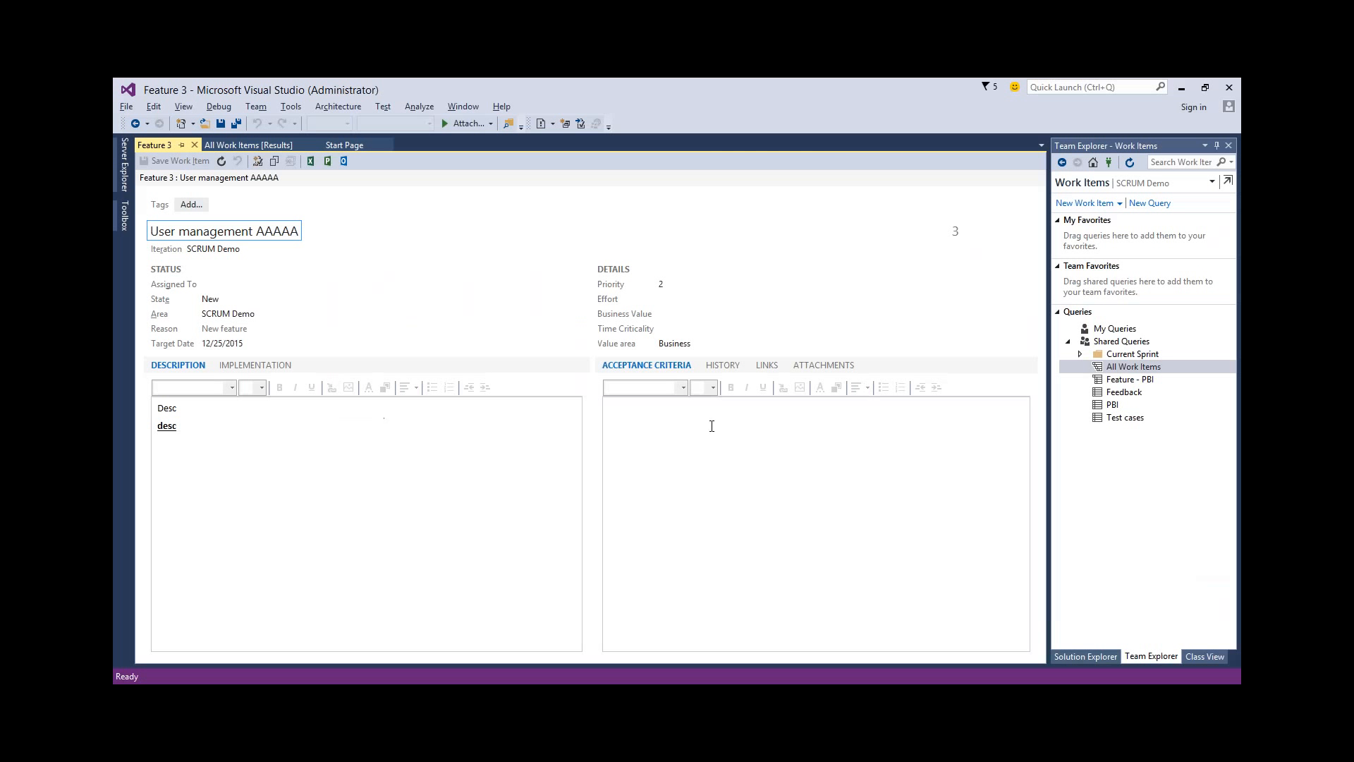
In Visual Studio, refresh the feature and review its history, including all changes and the discussion-only view
{"action": "left_click", "coordinate": [731, 364]}
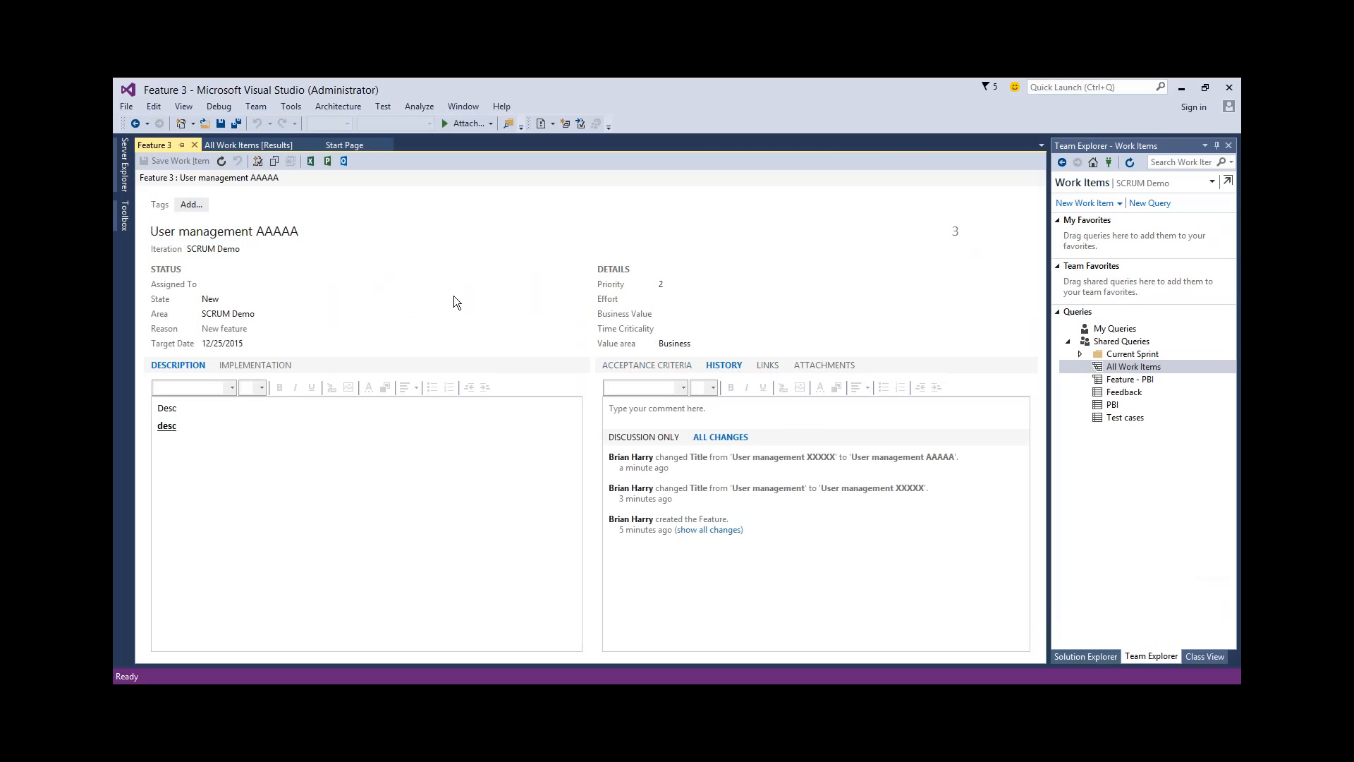
{"action": "left_click", "coordinate": [221, 160]}
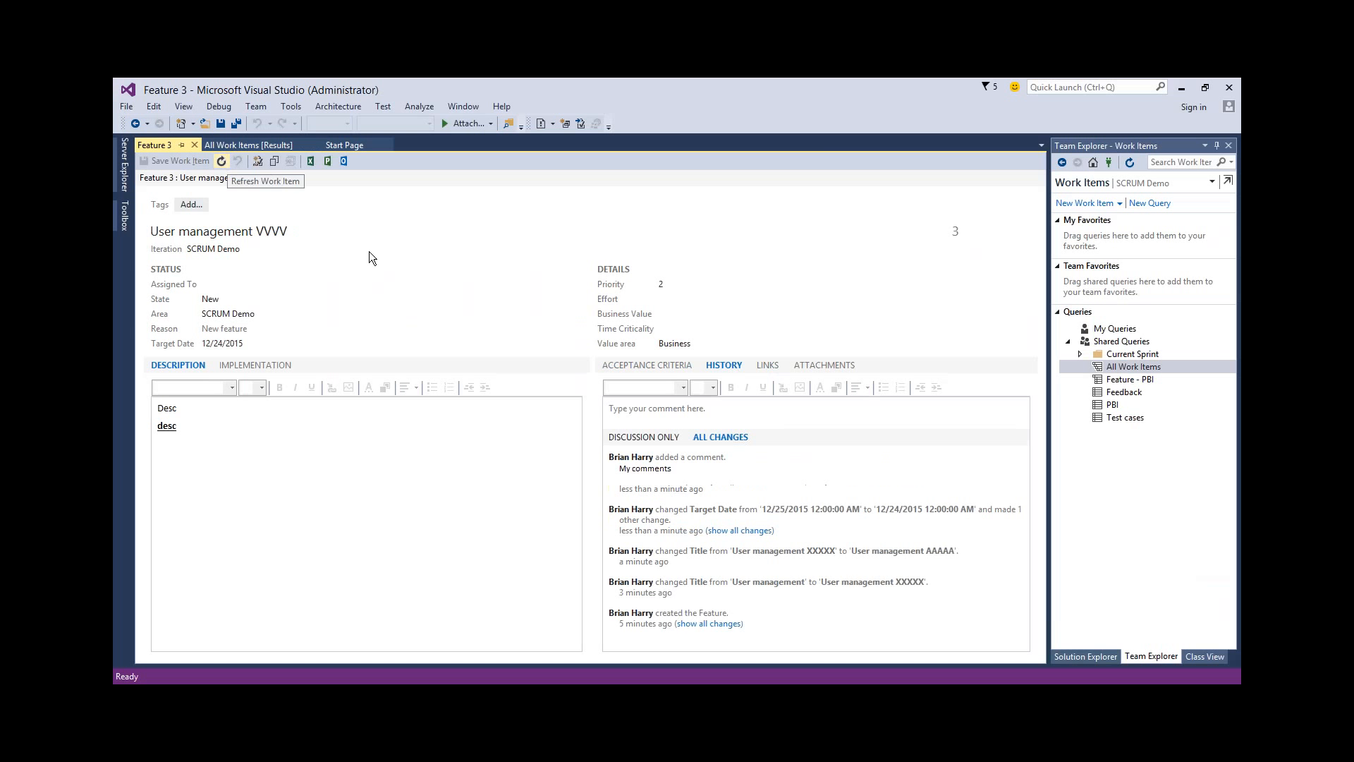
{"action": "left_click", "coordinate": [661, 437]}
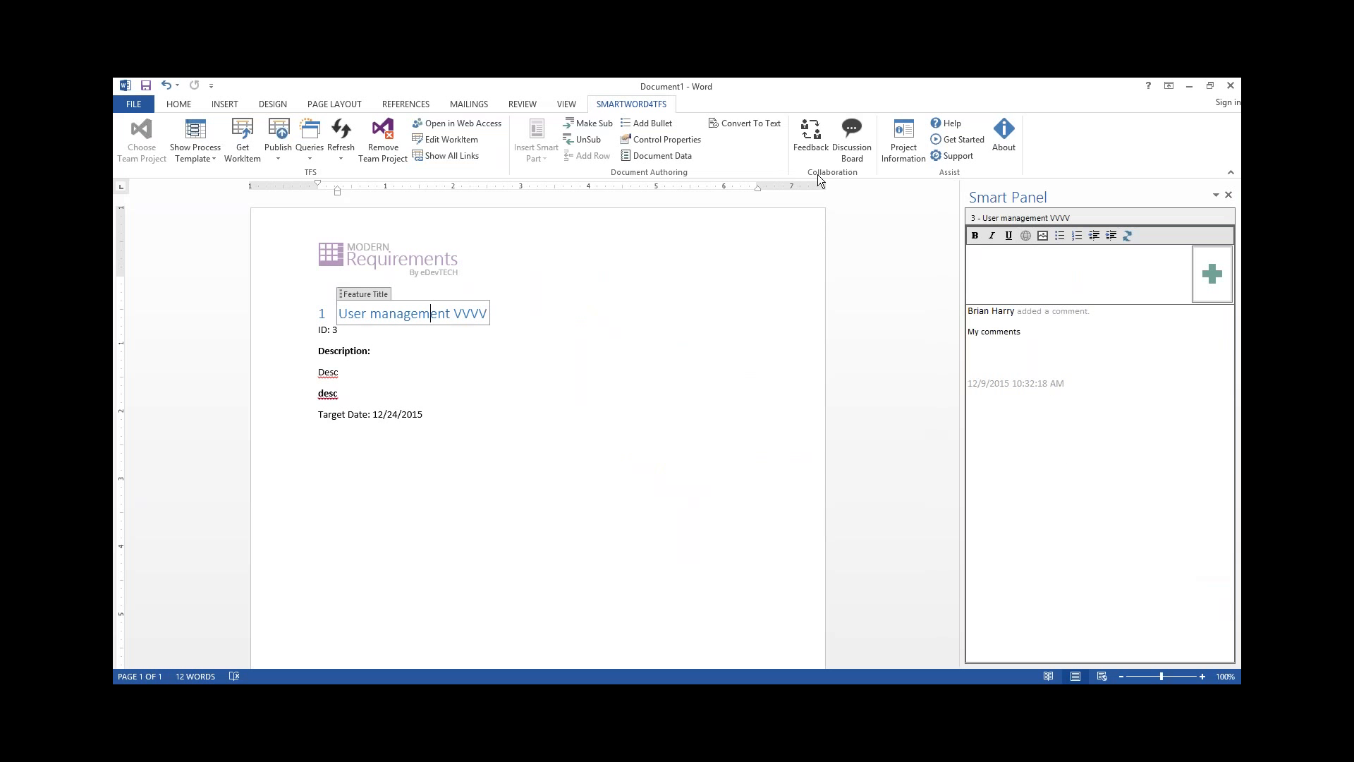
Submit the feedback "I love SmartWord4TFS" for the User management feature with a five-star rating
{"action": "left_click", "coordinate": [815, 148]}
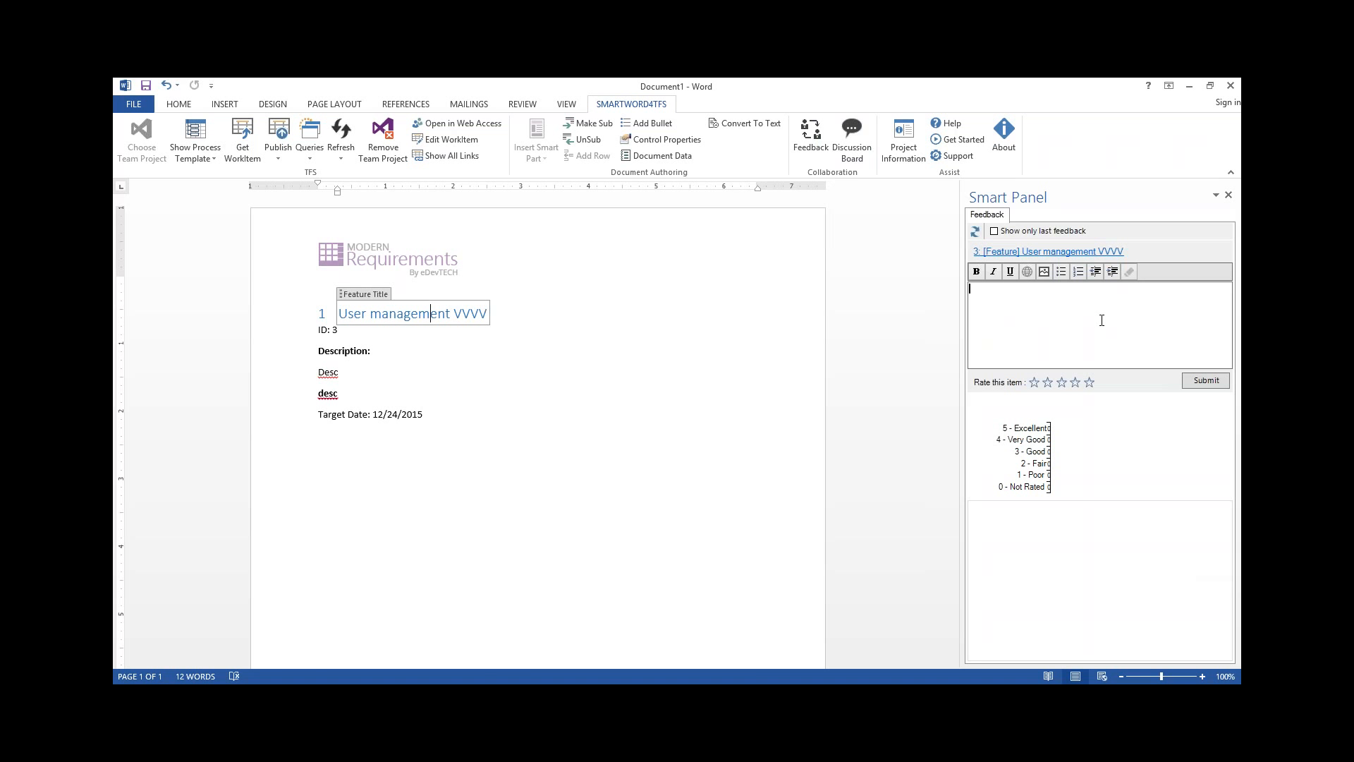
{"action": "type", "text": "I love SmartWro"}
{"action": "key", "text": "BackSpace"}
{"action": "key", "text": "BackSpace"}
{"action": "type", "text": "ord4TFS"}
{"action": "left_click", "coordinate": [1089, 382]}
{"action": "left_click", "coordinate": [1205, 380]}
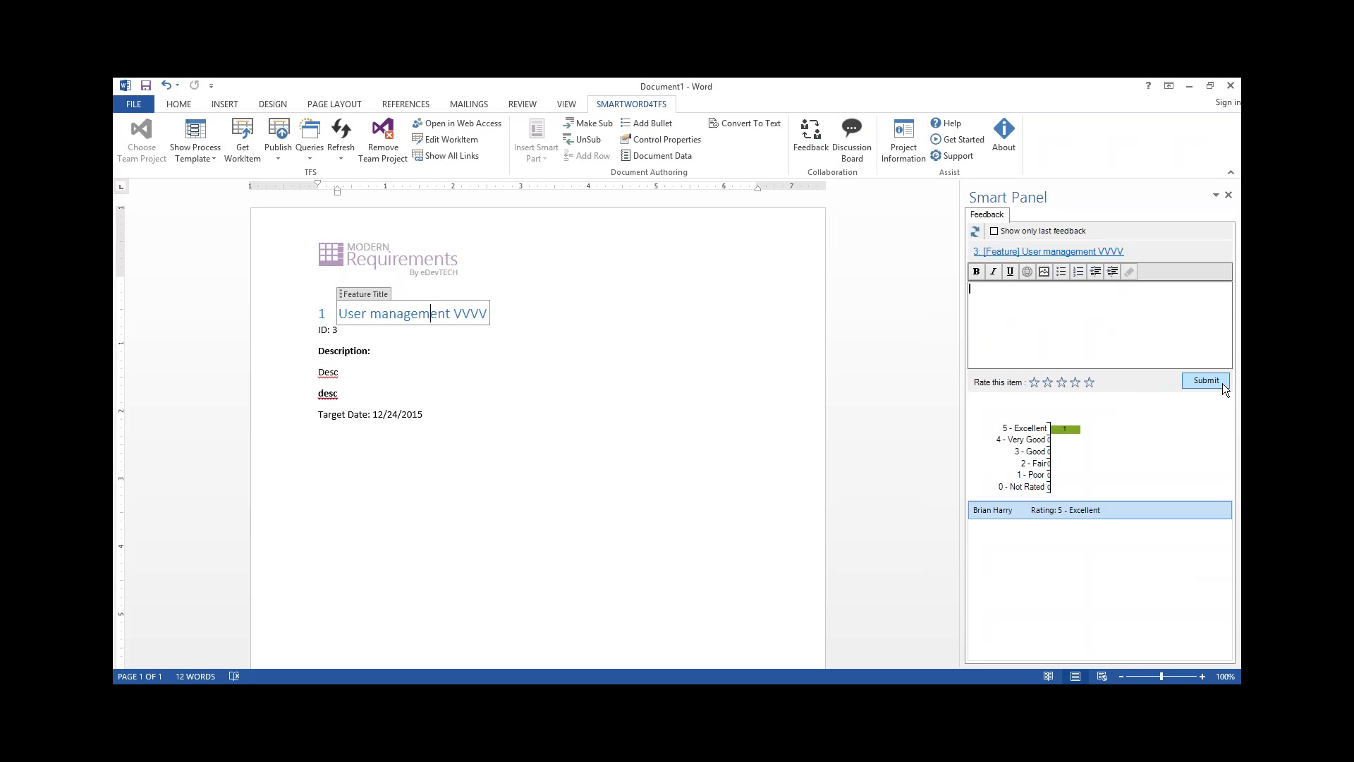
Open the submitted five-star feedback response, inspect its assignee and state options, and close it and the feedback view
{"action": "left_click", "coordinate": [1106, 513]}
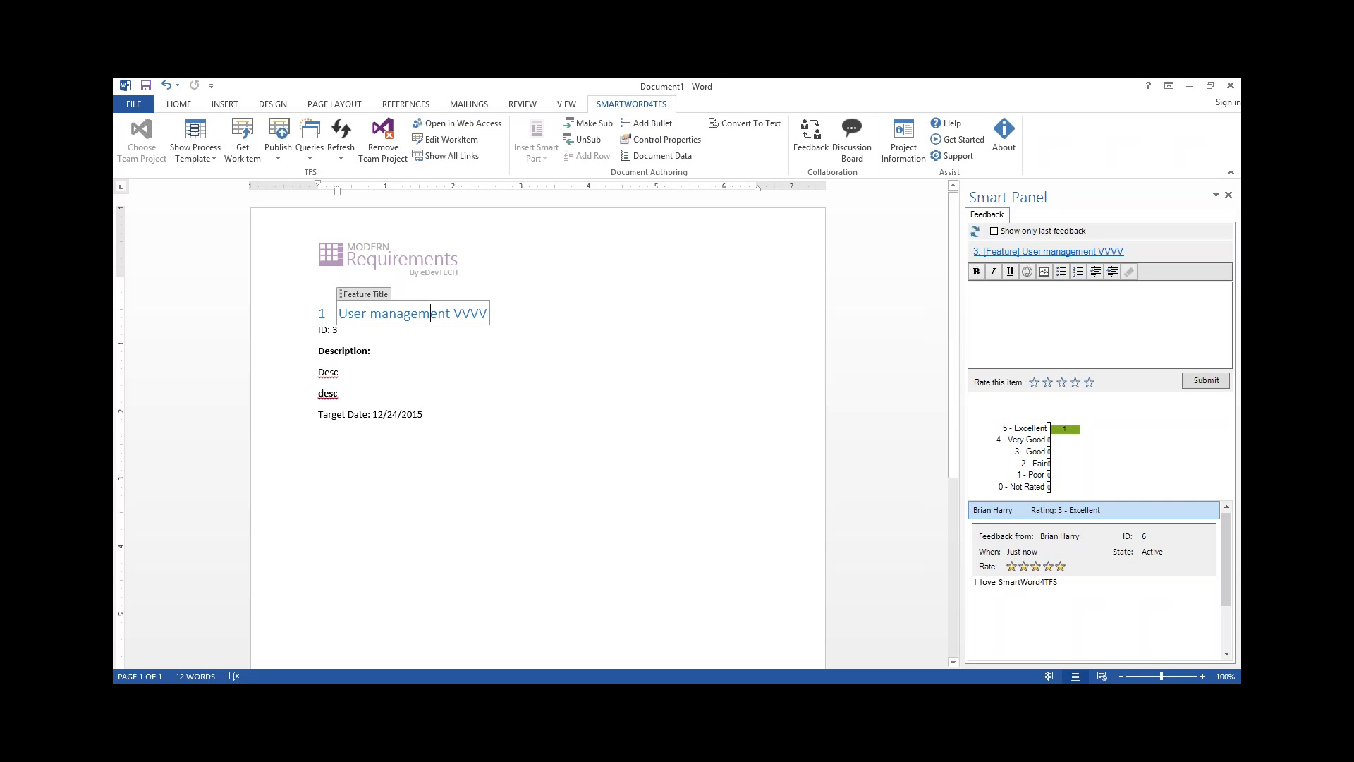
{"action": "left_click", "coordinate": [1143, 537]}
{"action": "left_click", "coordinate": [911, 267]}
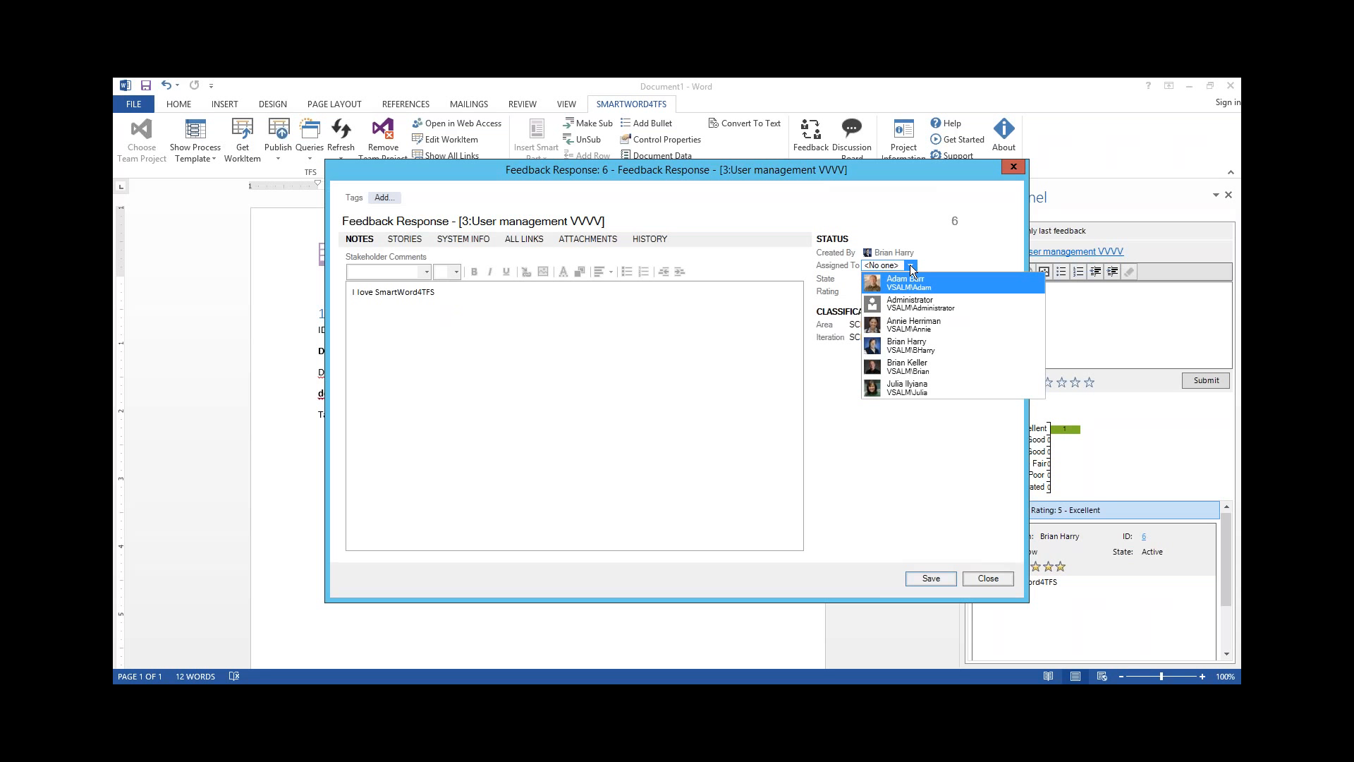
{"action": "left_click", "coordinate": [949, 254]}
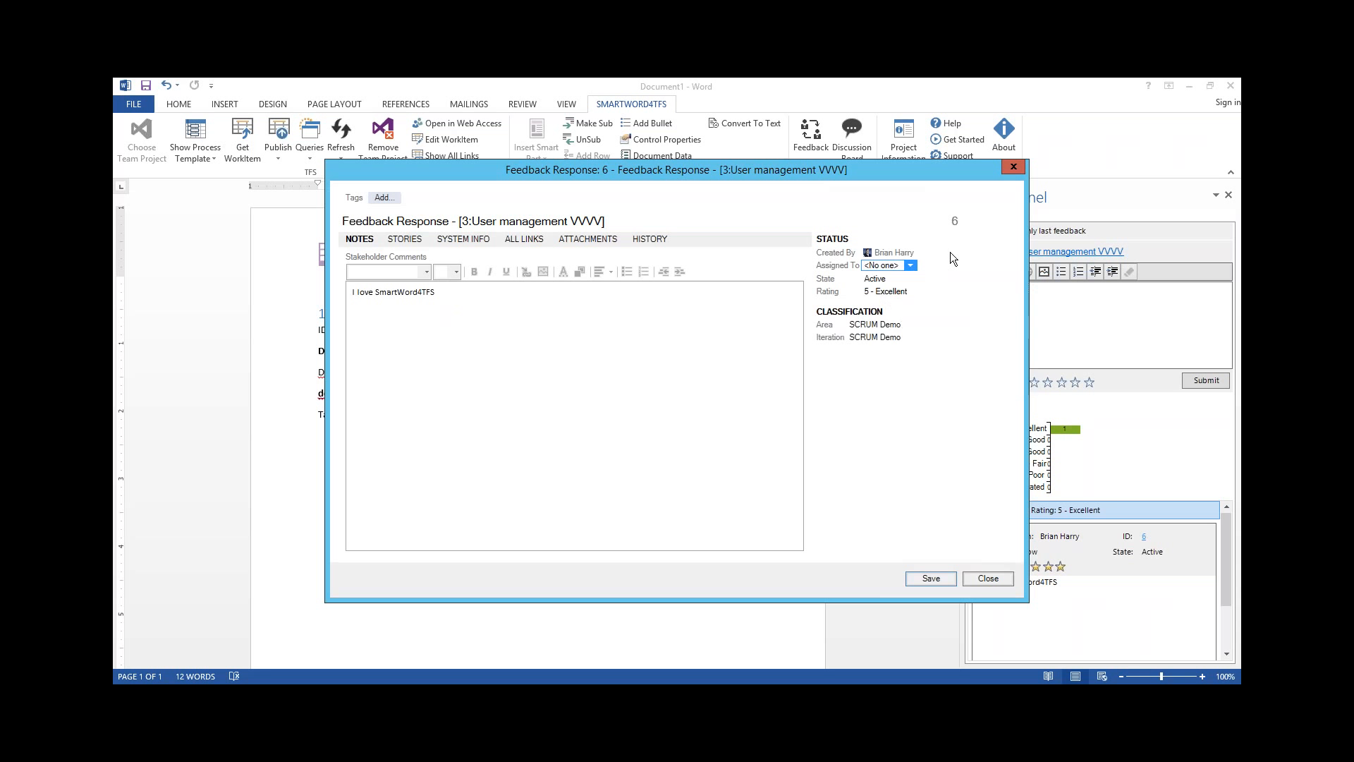
{"action": "left_click", "coordinate": [911, 279]}
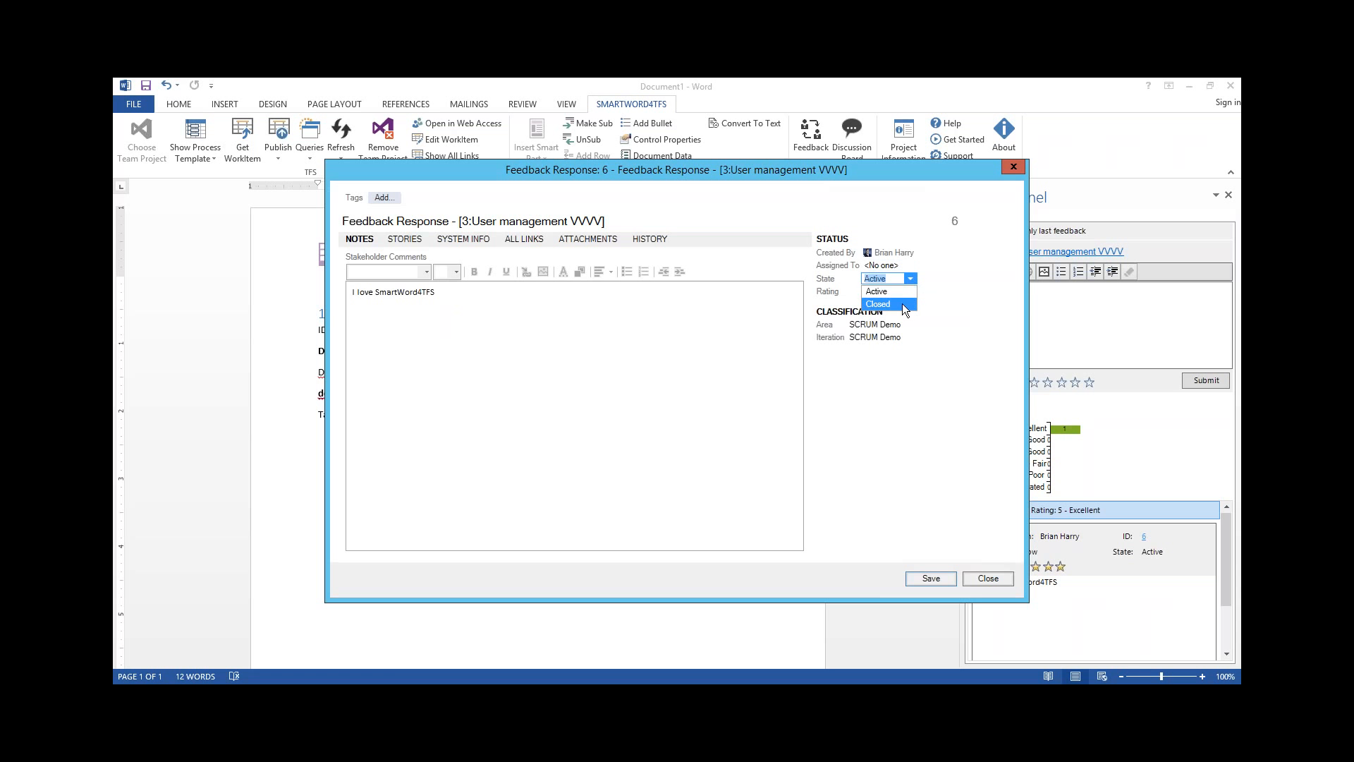
{"action": "left_click", "coordinate": [943, 324]}
{"action": "left_click", "coordinate": [987, 578]}
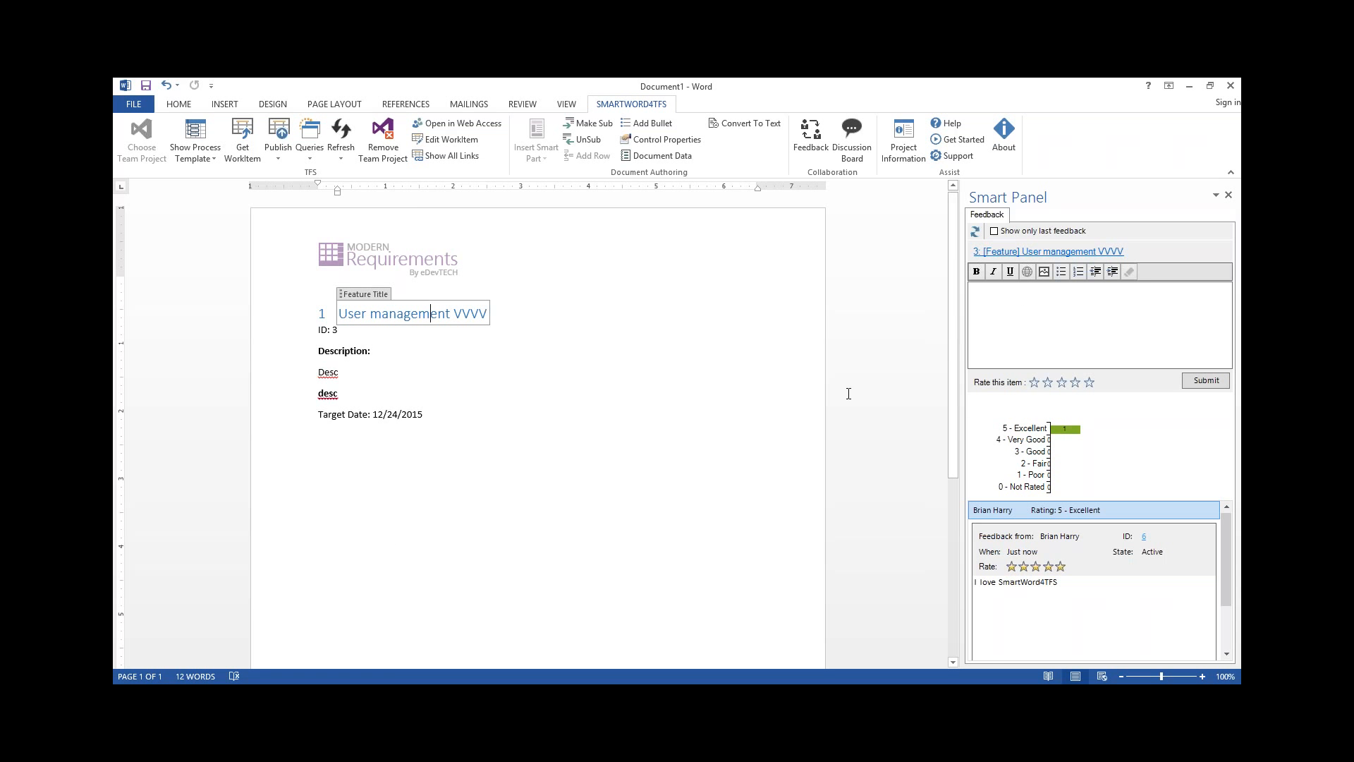
{"action": "left_click", "coordinate": [1228, 196]}
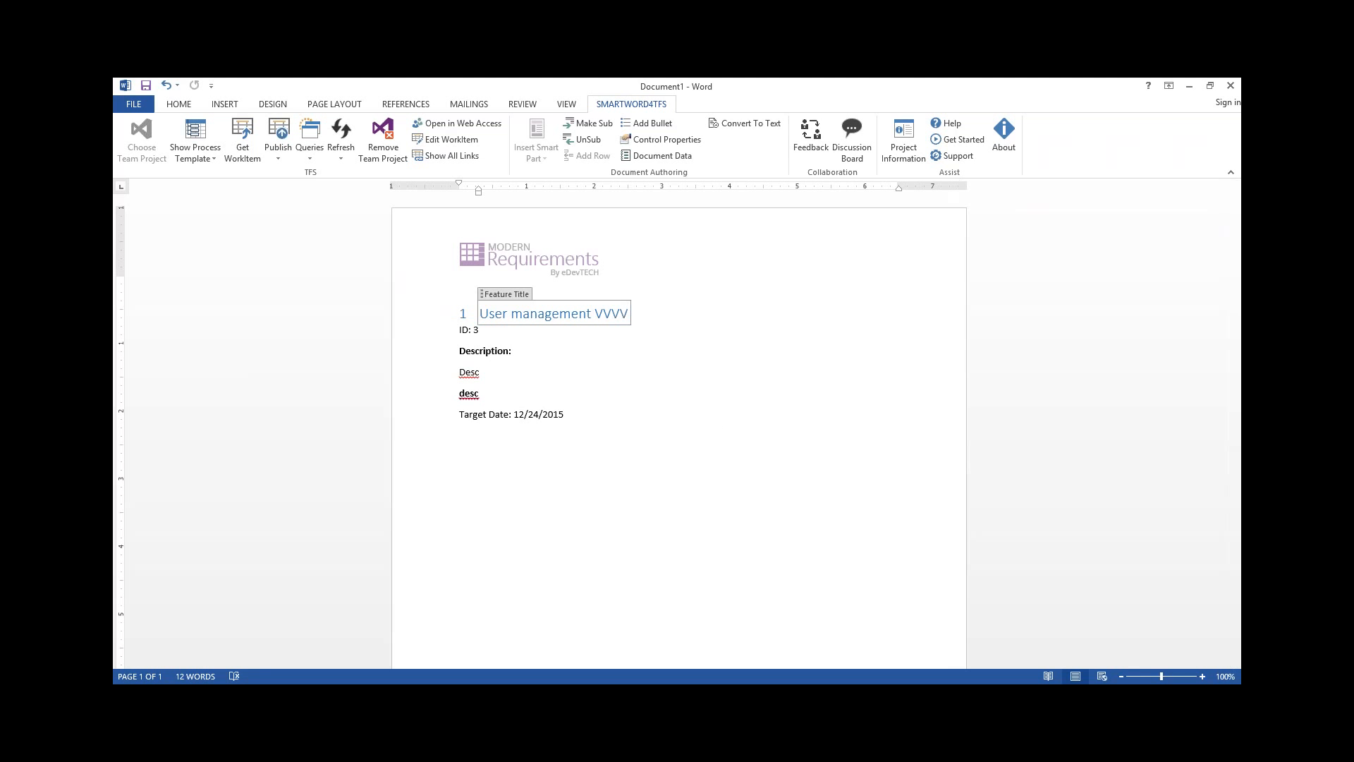
Switch to the Purchase Processing drawing in Visio and connect it to the SCRUM Demo team project
{"action": "left_click", "coordinate": [262, 697]}
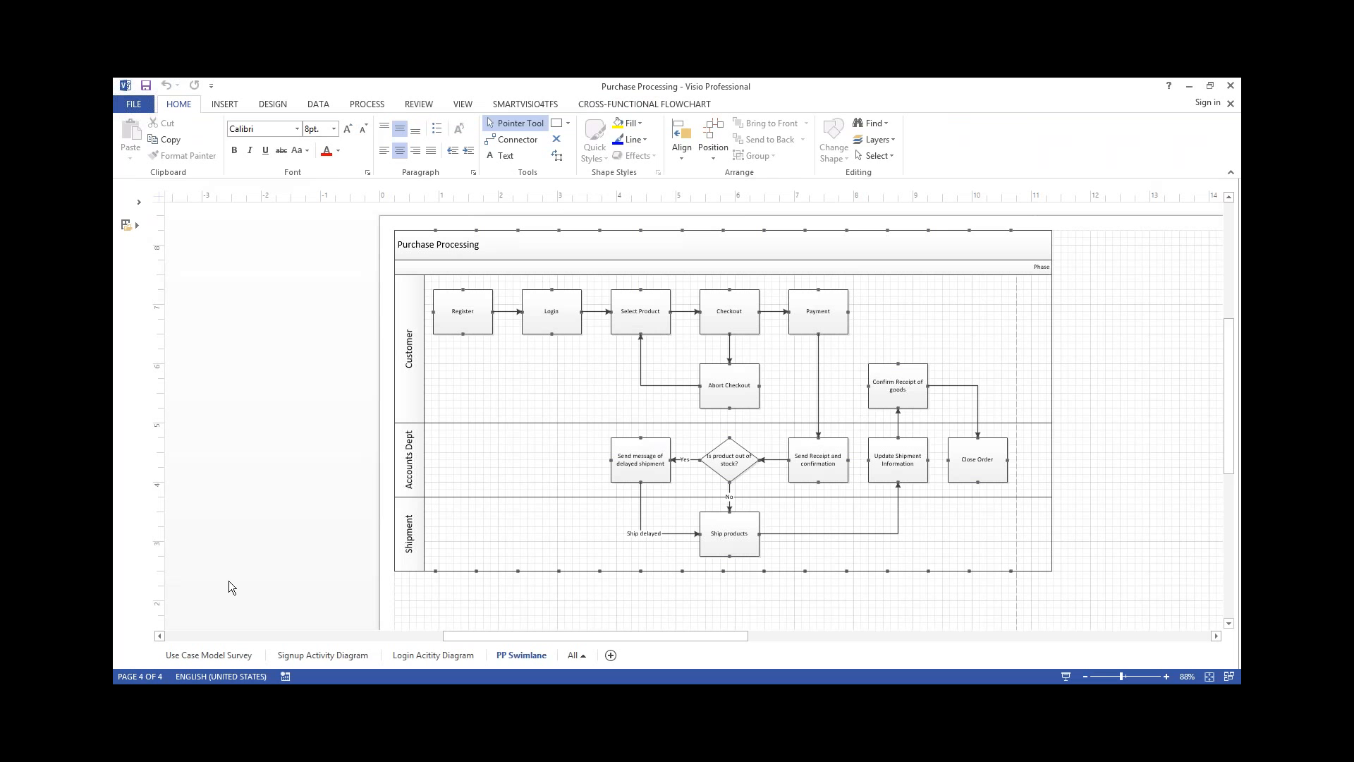
{"action": "left_click", "coordinate": [540, 103]}
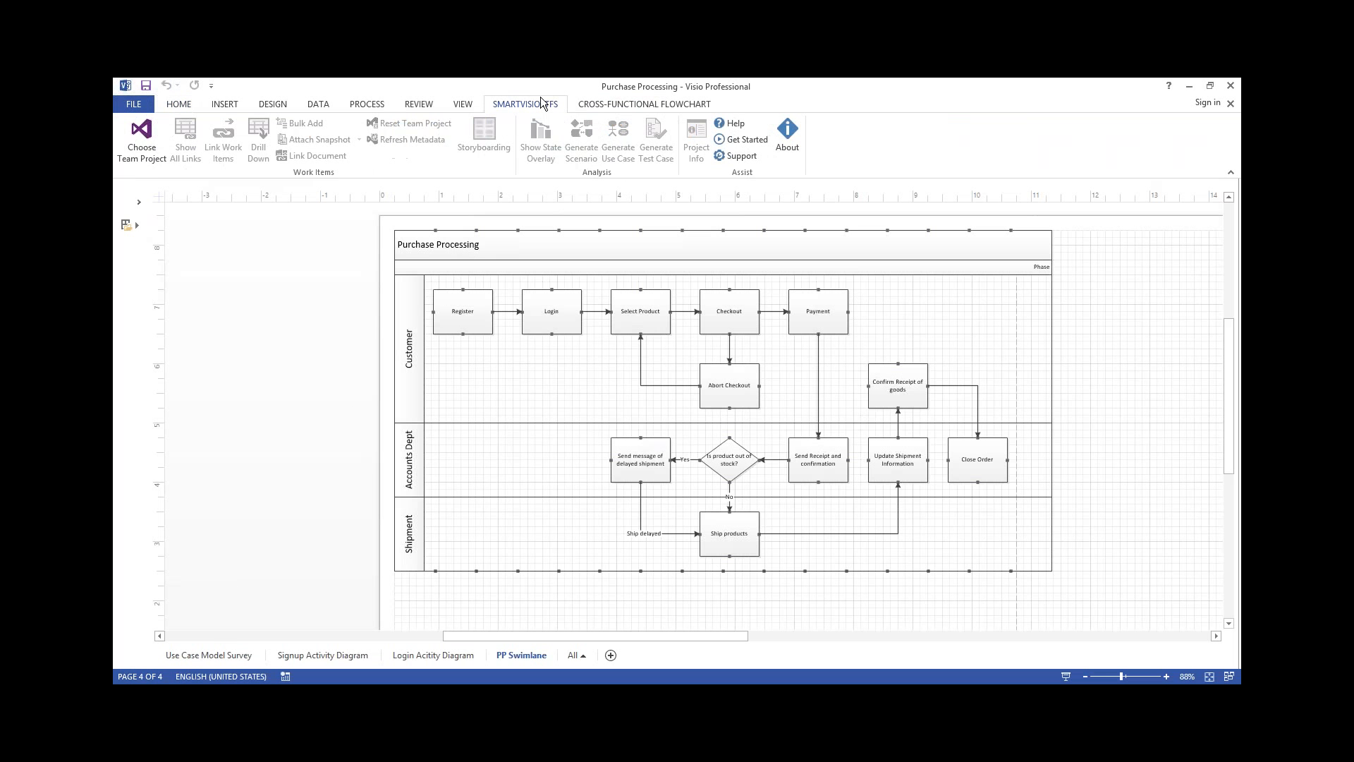
{"action": "left_click", "coordinate": [139, 141]}
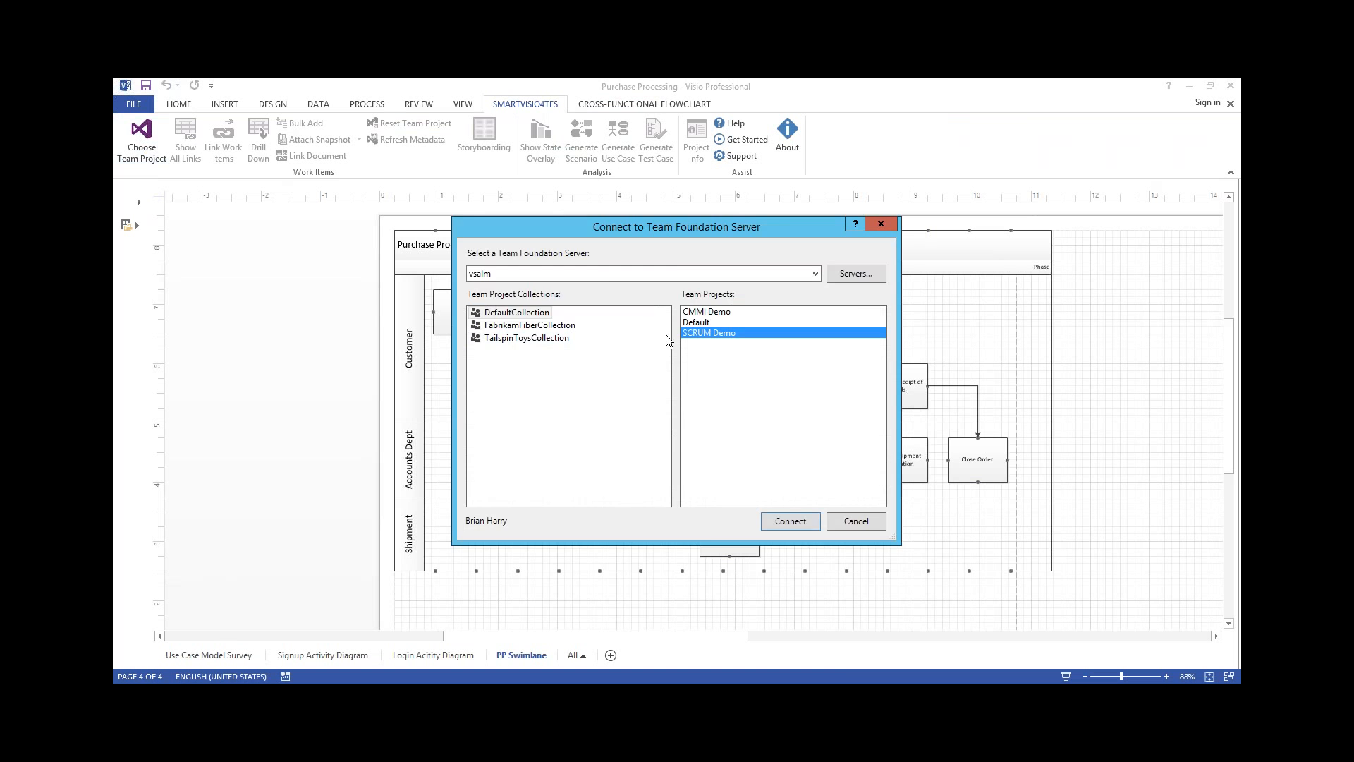
{"action": "double_click", "coordinate": [704, 330]}
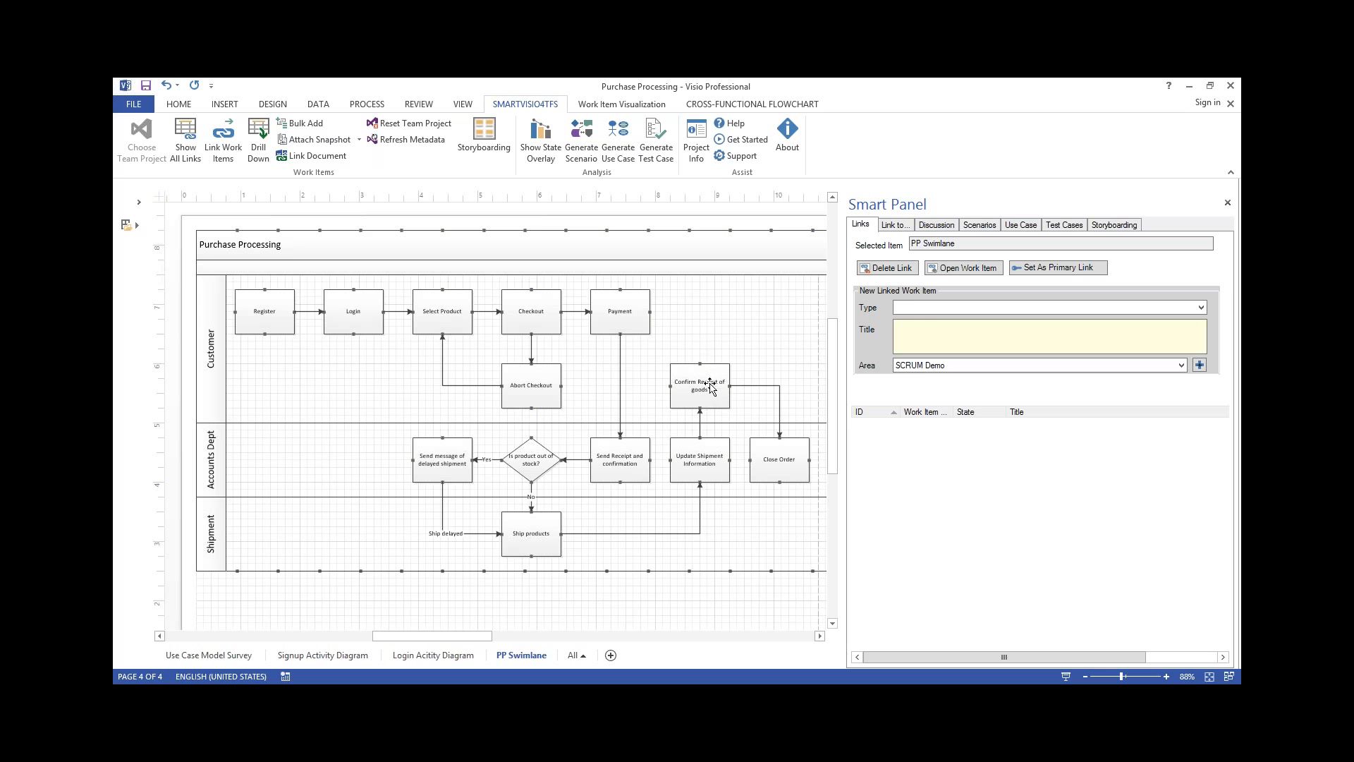
Create a Feature titled "Purchase Processing workflow" linked to the PP Swimlane page
{"action": "left_click", "coordinate": [932, 308]}
{"action": "left_click", "coordinate": [932, 361]}
{"action": "left_click", "coordinate": [947, 337]}
{"action": "type", "text": "Purchas"}
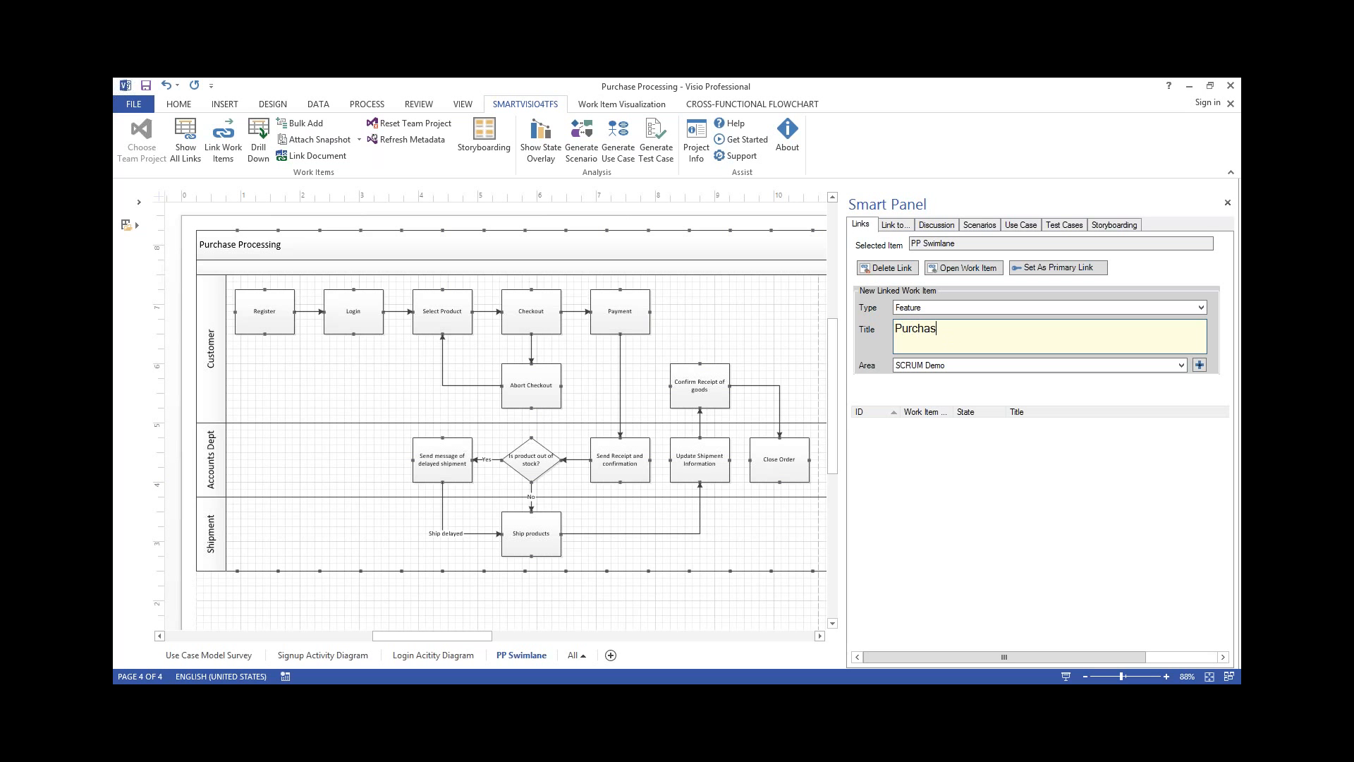
{"action": "type", "text": "e Processing workflow"}
{"action": "key", "text": "Return"}
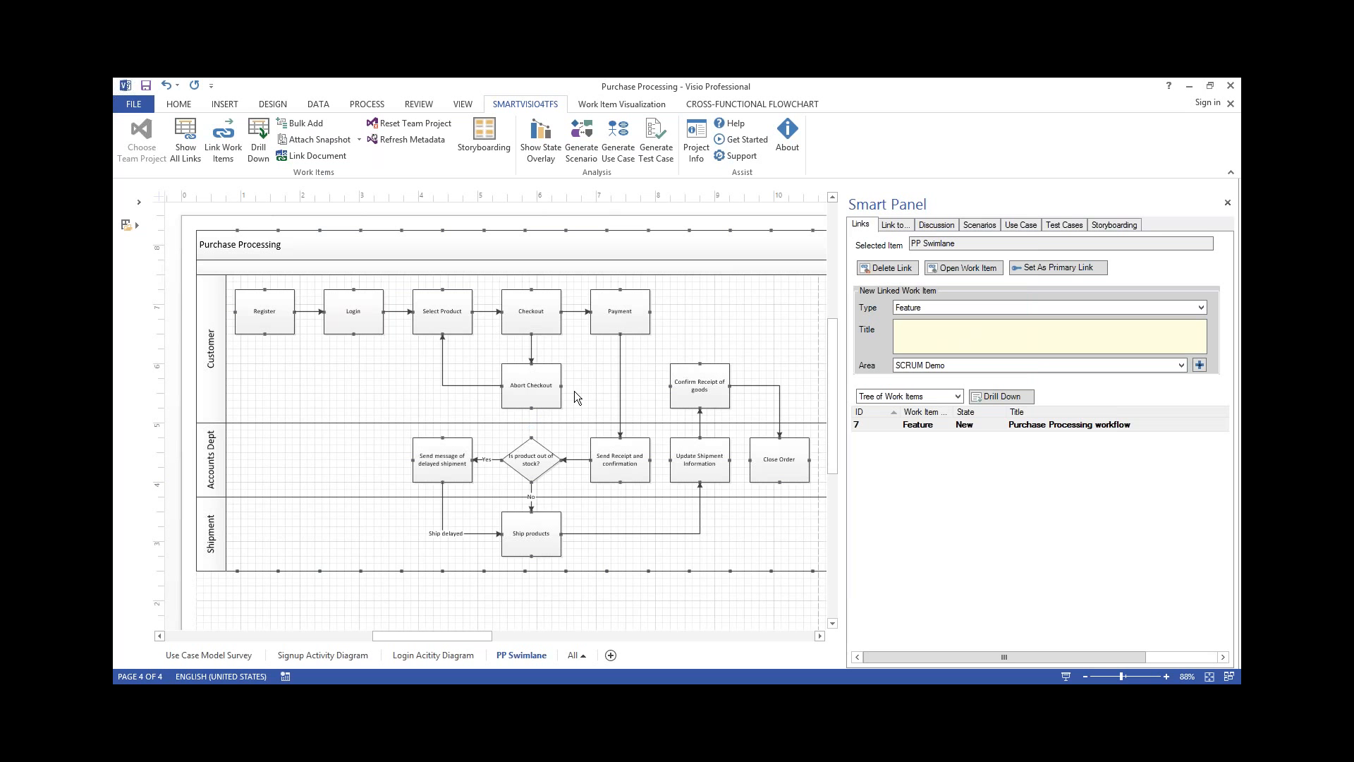
Create a Product Backlog Item titled "As user i can so that" linked to the Register process shape
{"action": "left_click", "coordinate": [281, 323]}
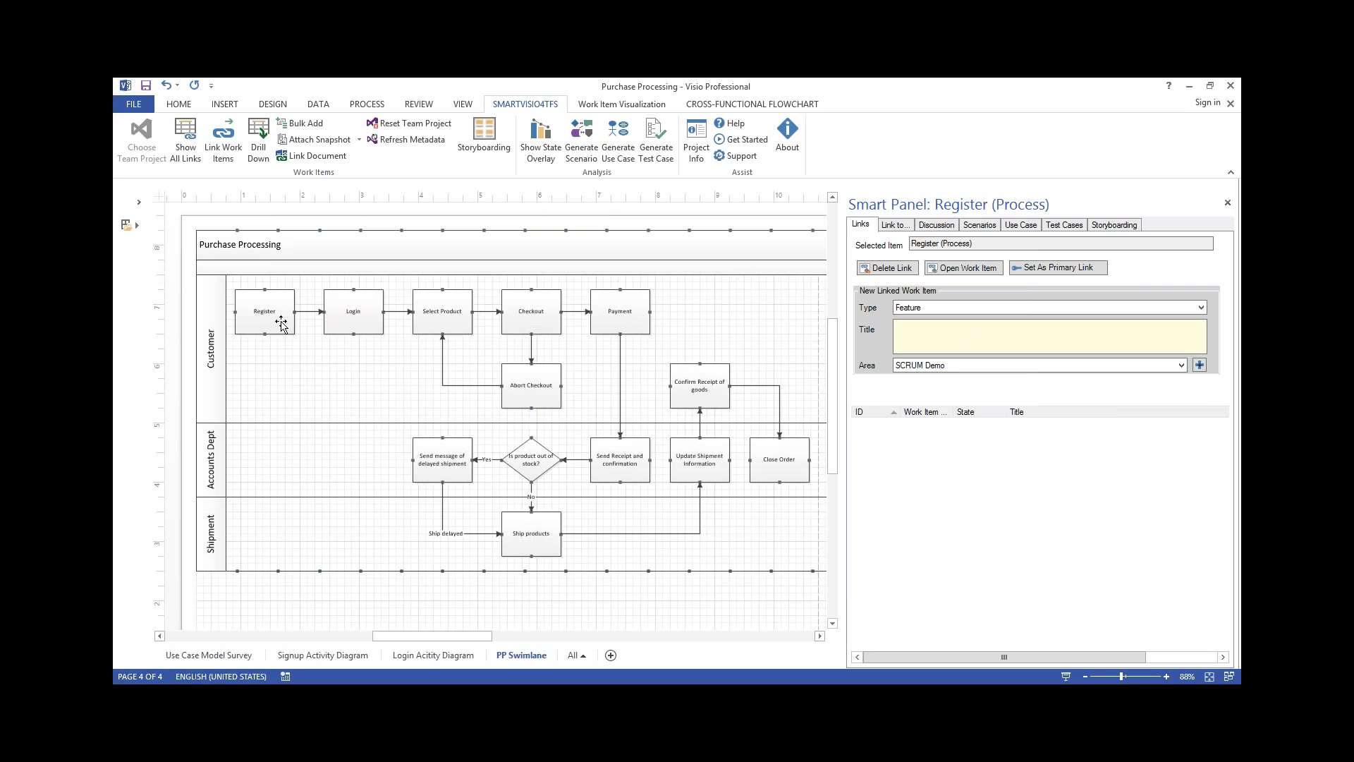
{"action": "left_click", "coordinate": [921, 308]}
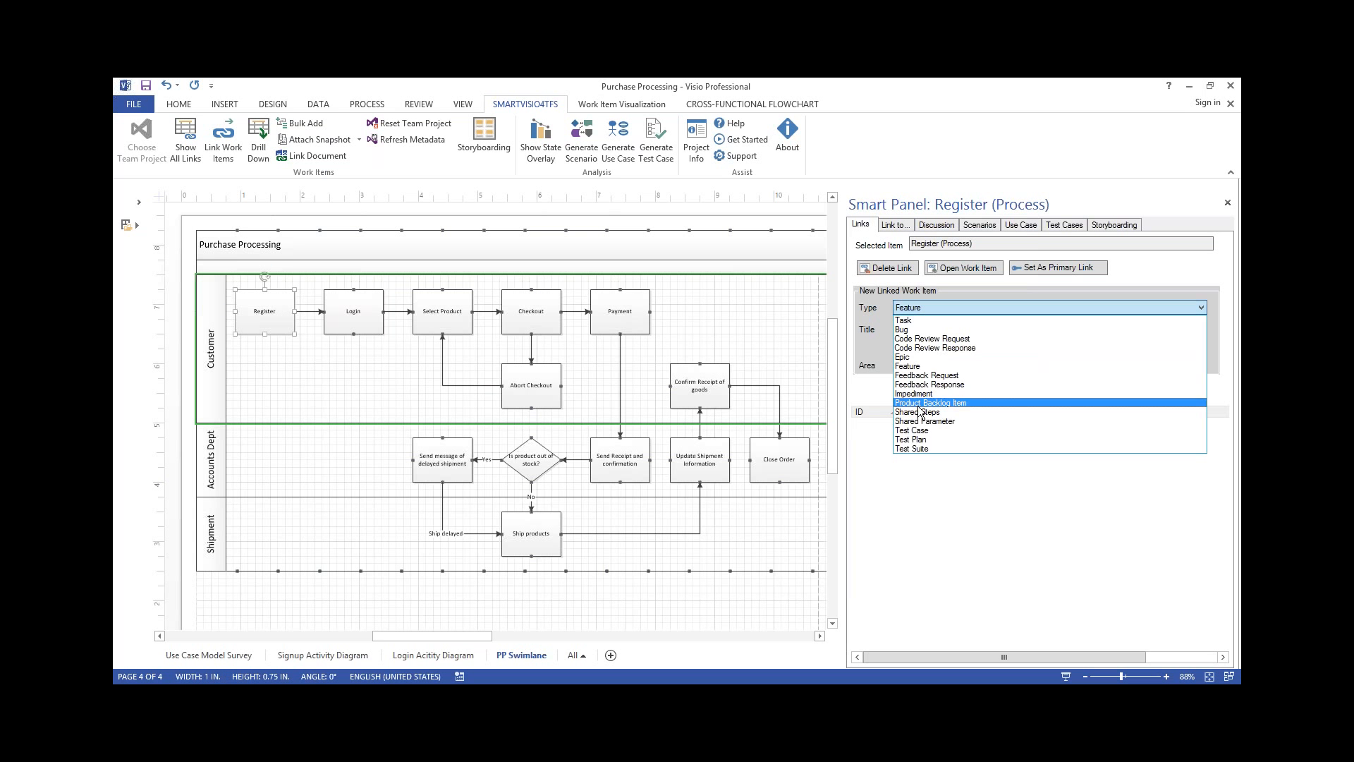
{"action": "left_click", "coordinate": [919, 404]}
{"action": "left_click", "coordinate": [931, 336]}
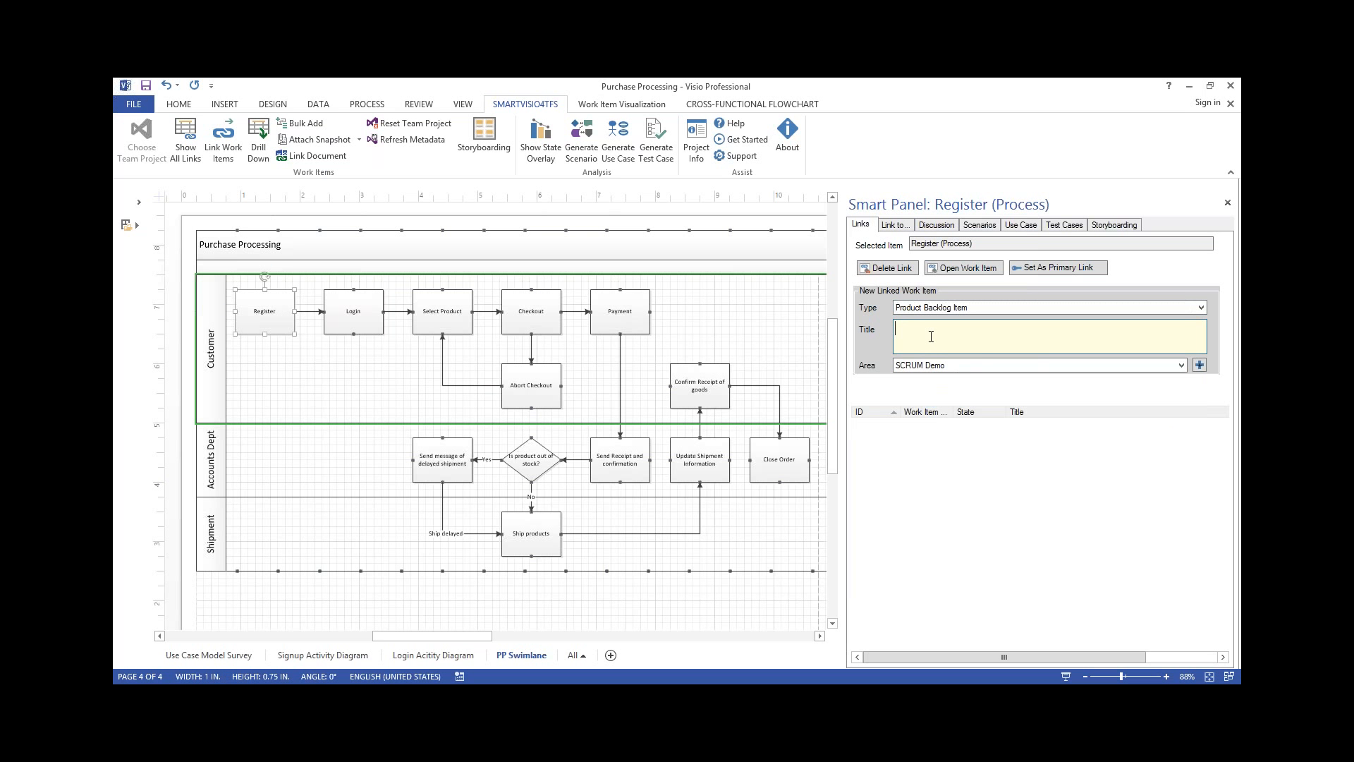
{"action": "type", "text": "As user i can so that"}
{"action": "key", "text": "Return"}
Create a Product Backlog Item titled "Support delayed shipment" linked to the Ship delayed connector
{"action": "left_click", "coordinate": [443, 524]}
{"action": "left_click", "coordinate": [921, 340]}
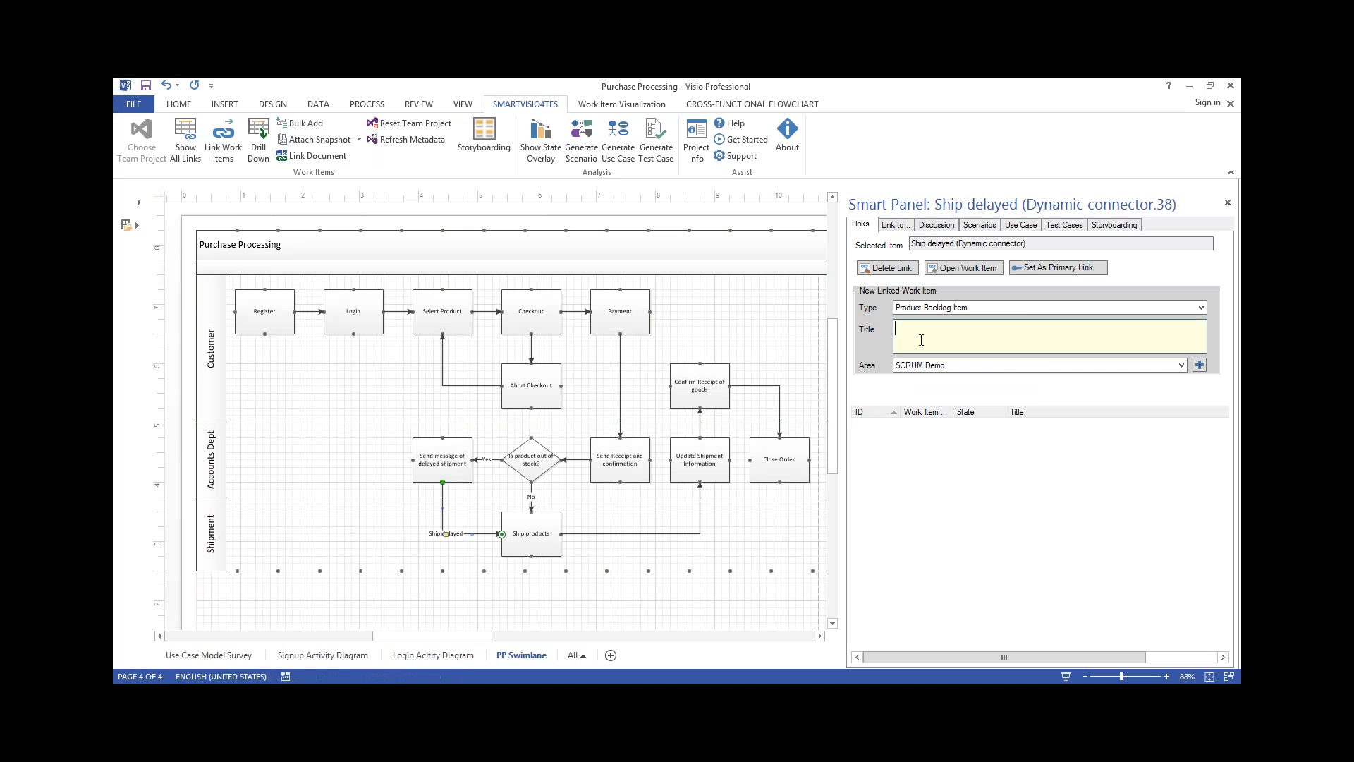
{"action": "type", "text": "Support delayed shipment"}
{"action": "key", "text": "Return"}
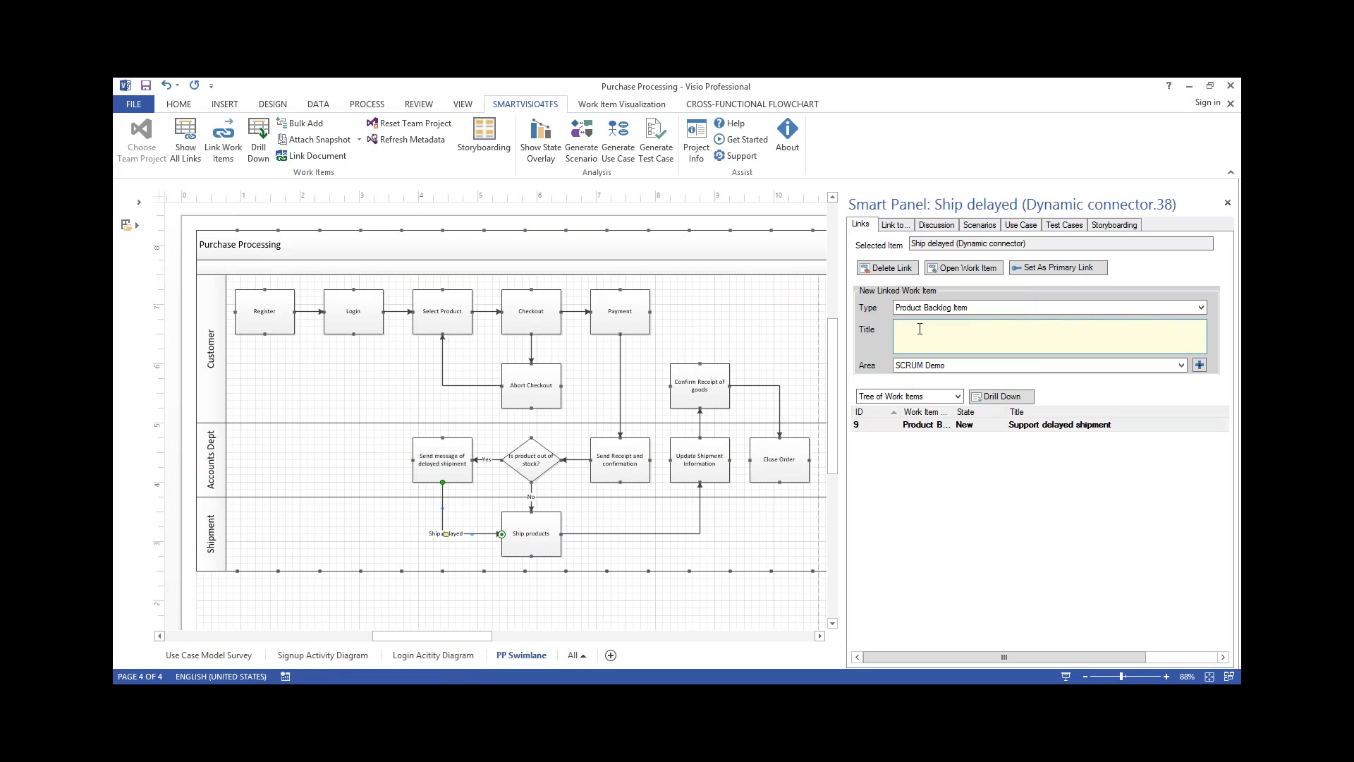
Create and save a Task titled "Design IT" linked to the Register process shape
{"action": "left_click", "coordinate": [281, 318]}
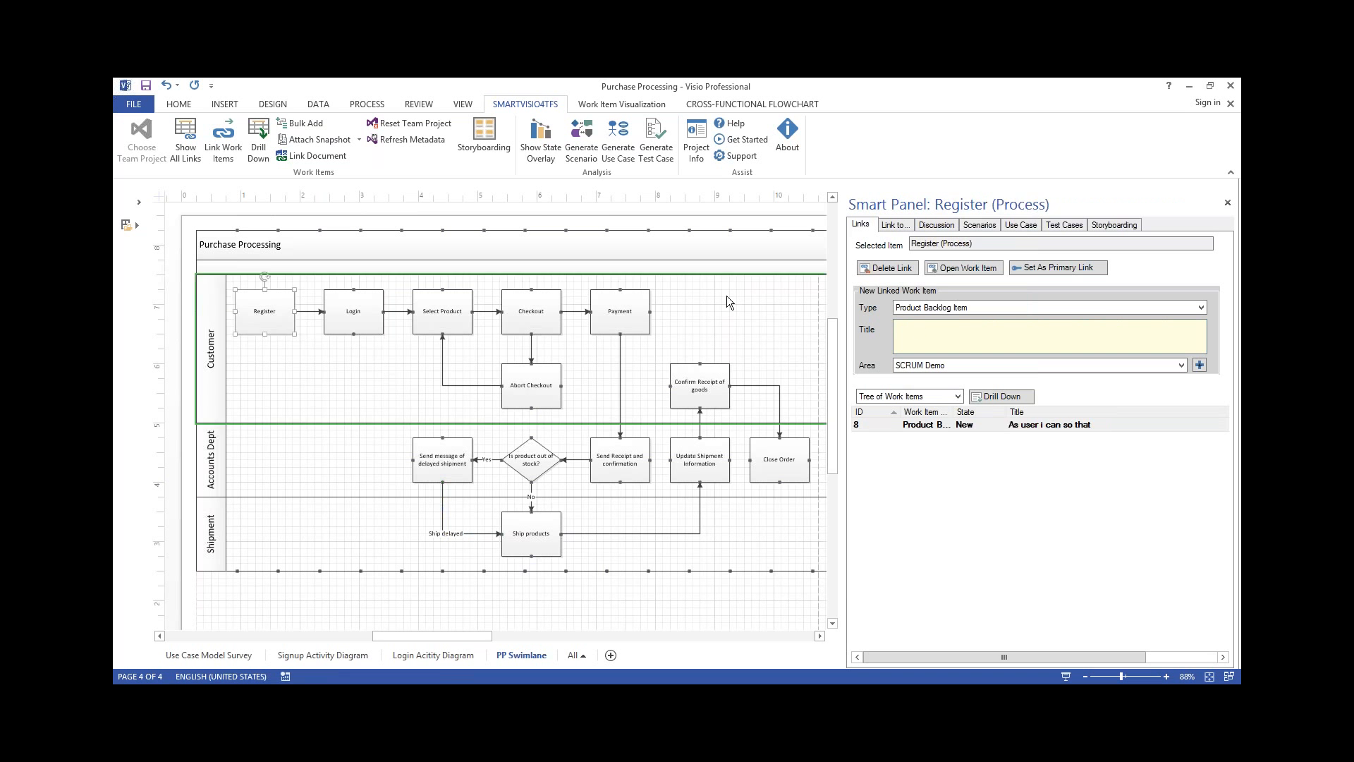
{"action": "left_click", "coordinate": [942, 307]}
{"action": "left_click", "coordinate": [942, 307]}
{"action": "left_click", "coordinate": [939, 319]}
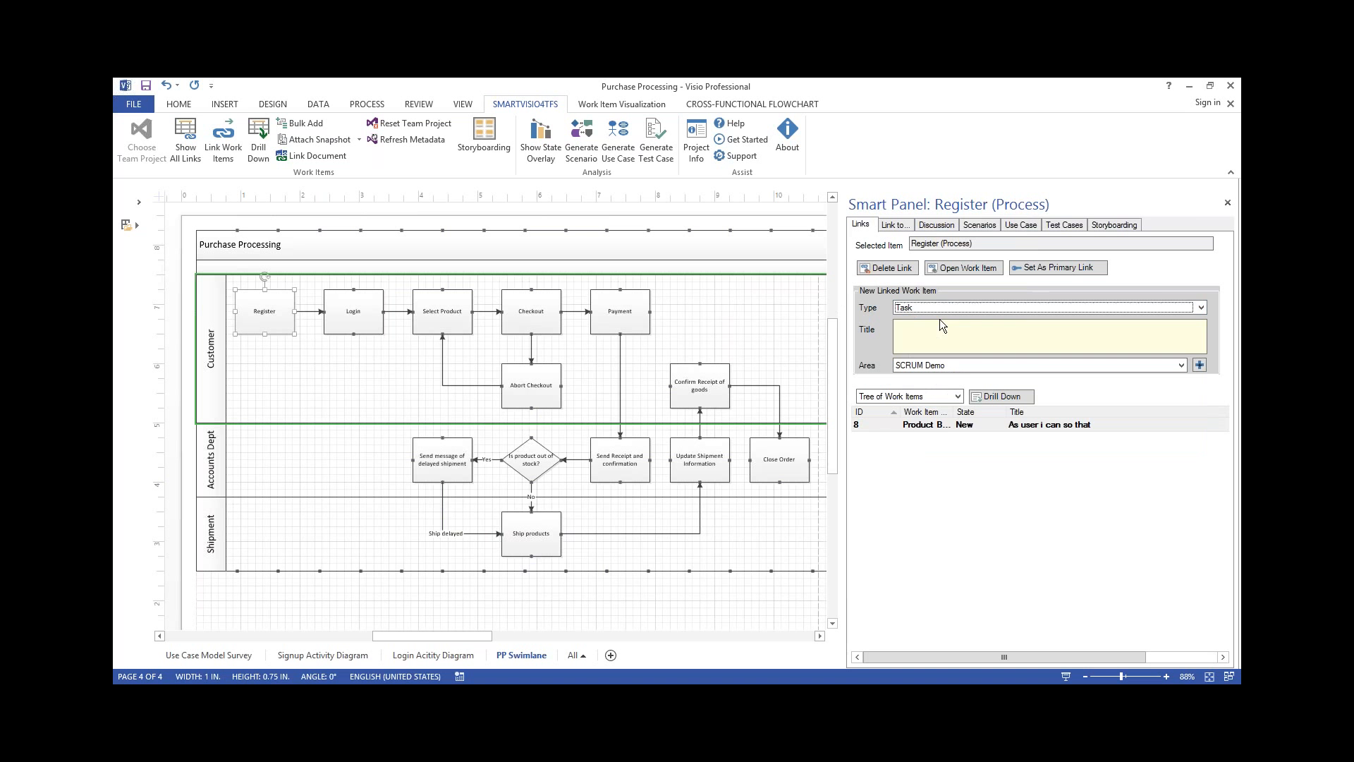
{"action": "type", "text": "Design IT"}
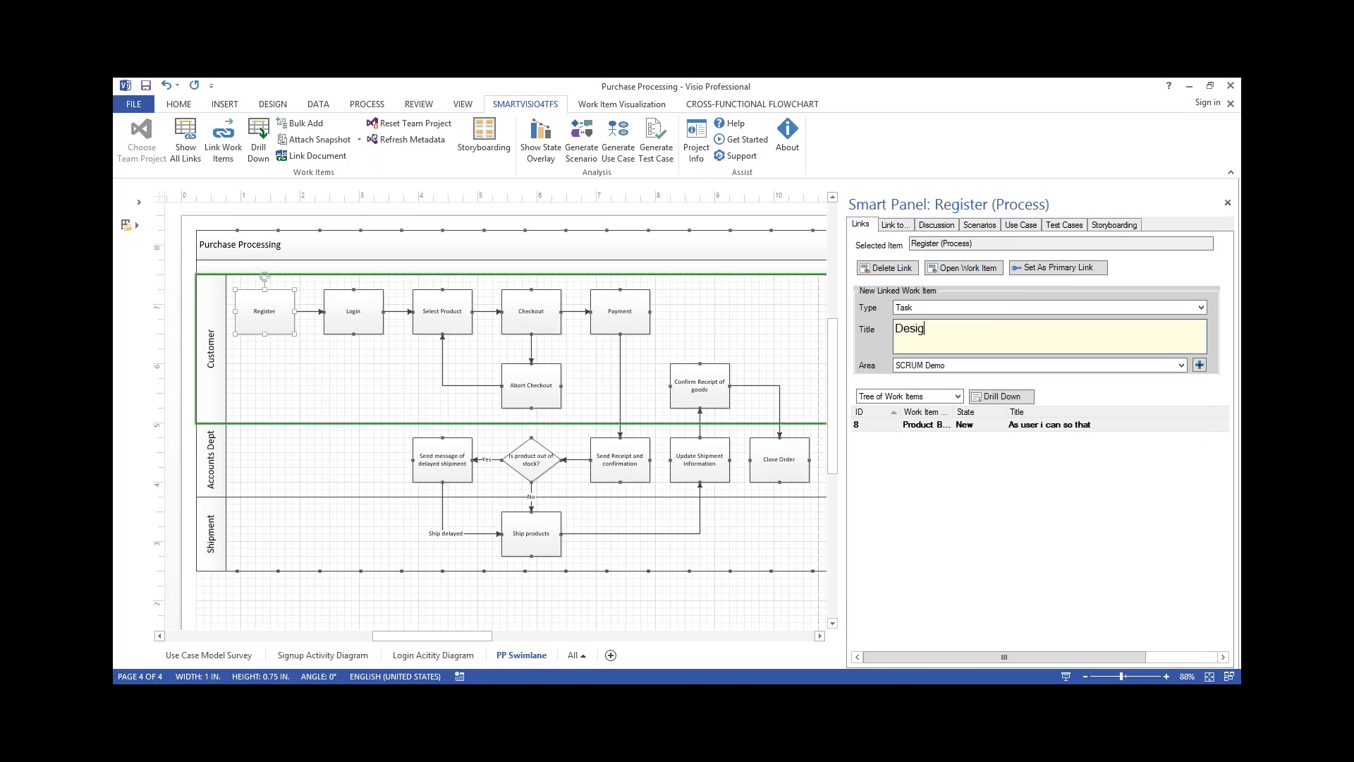
{"action": "left_click", "coordinate": [1200, 364]}
{"action": "left_click", "coordinate": [931, 567]}
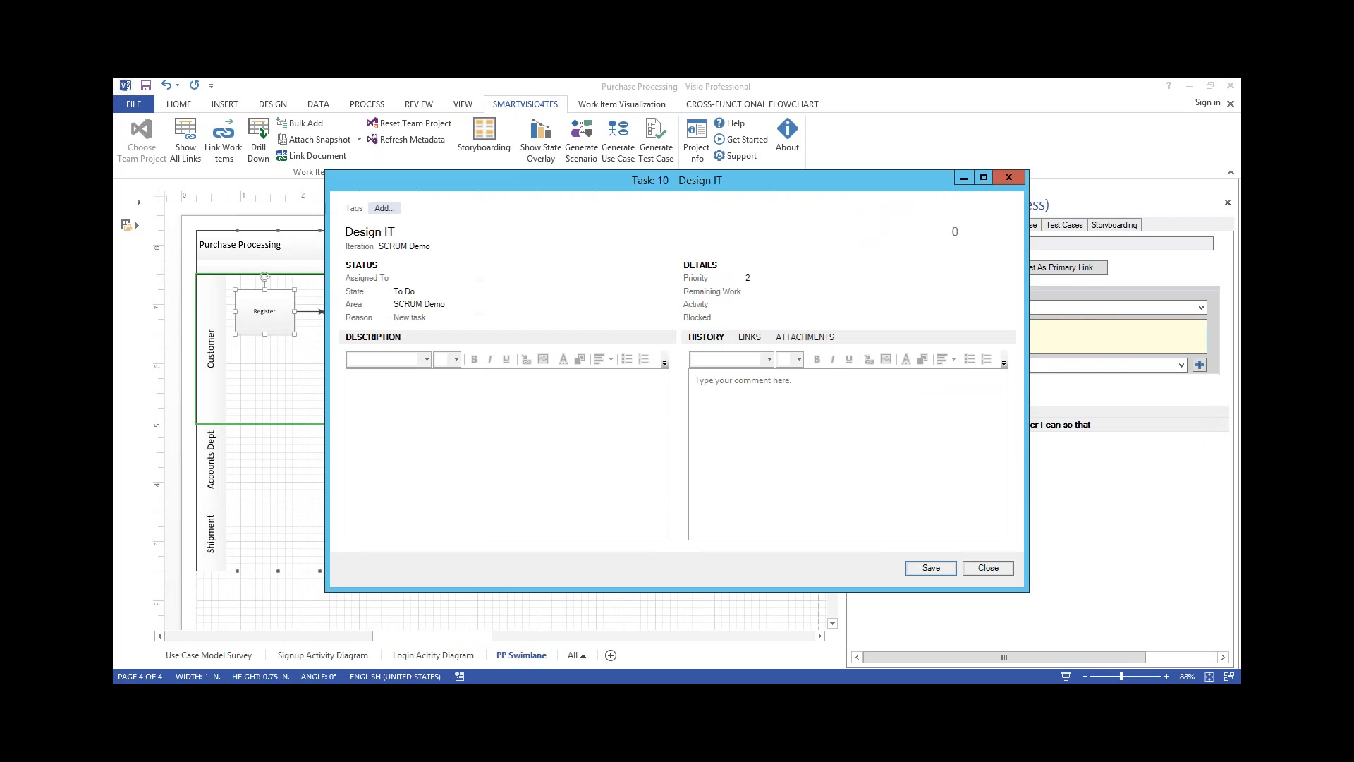
{"action": "left_click", "coordinate": [988, 567]}
Add a second Task titled "Integrate it" to the Register process shape
{"action": "left_click", "coordinate": [943, 331]}
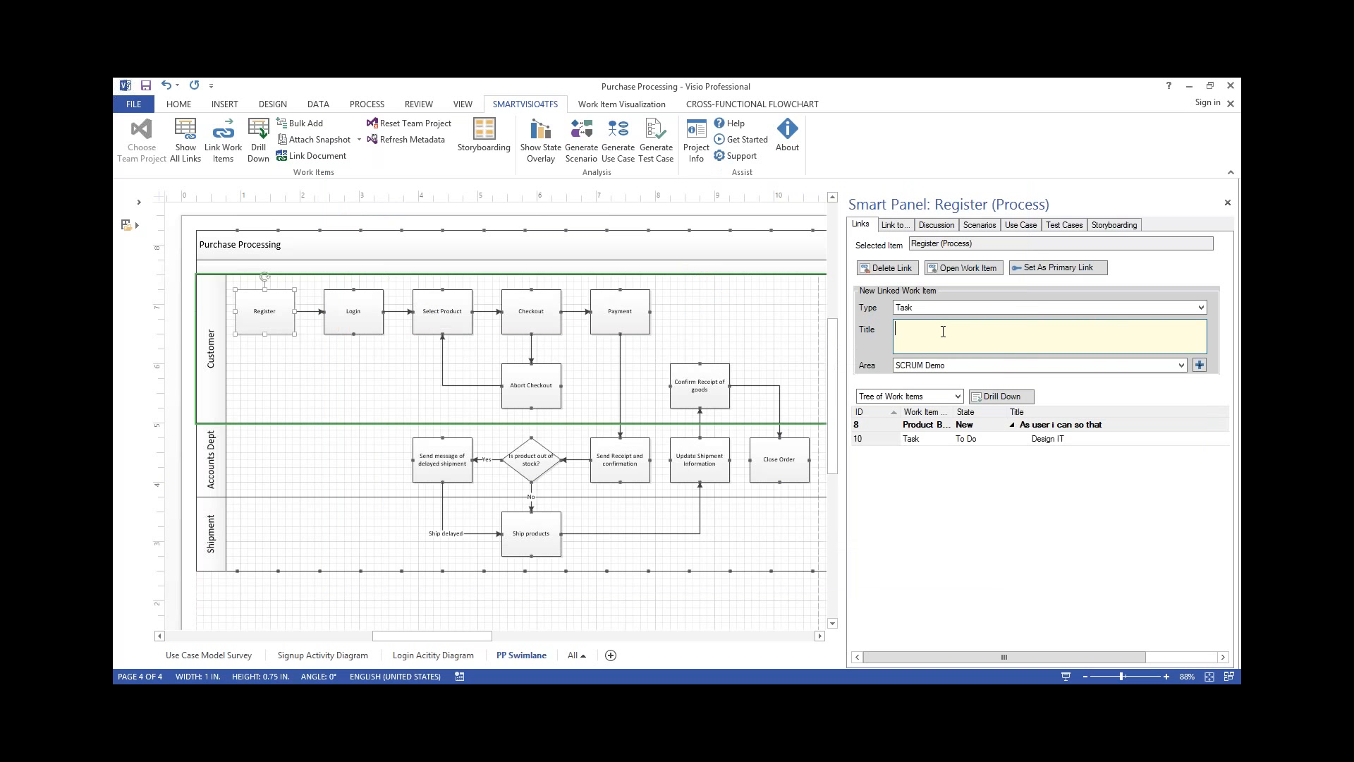
{"action": "type", "text": "Integrate it"}
{"action": "key", "text": "Return"}
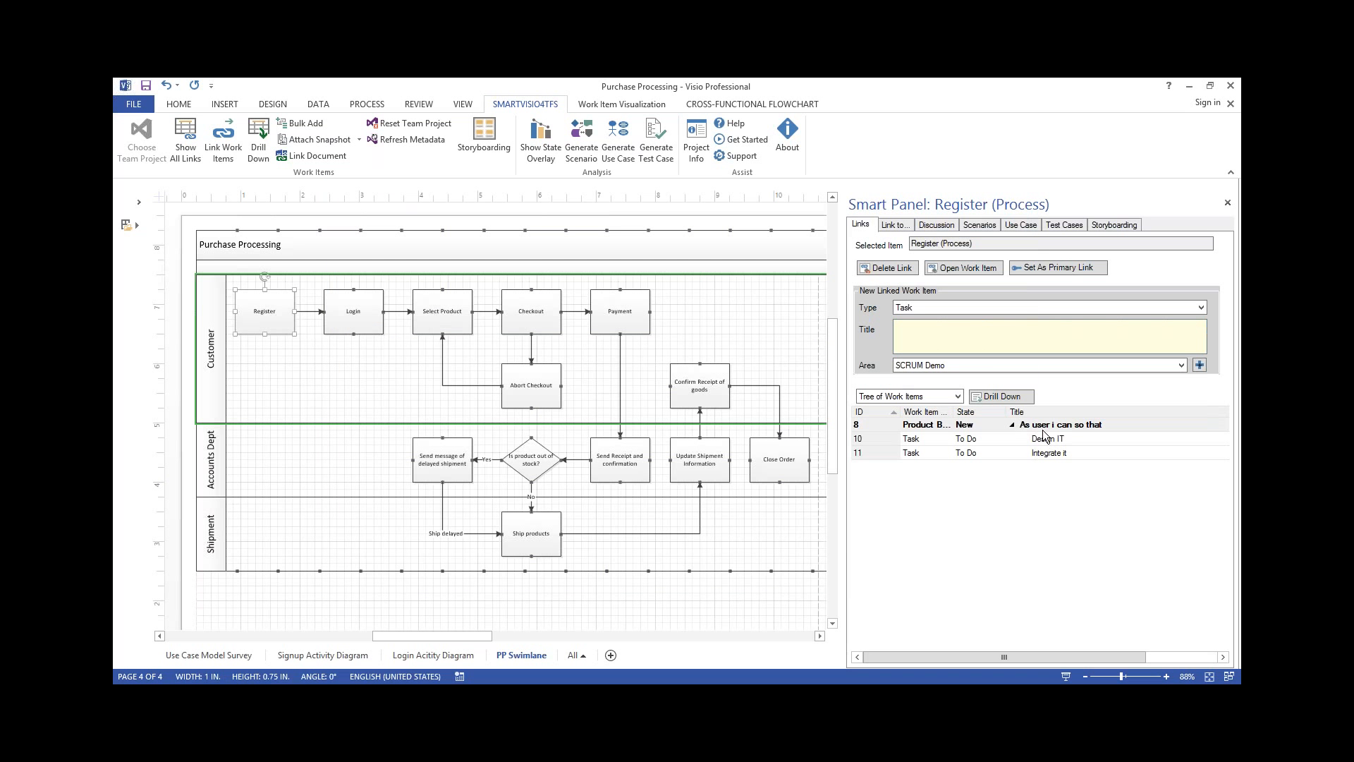
Display the PP Swimlane page's linked work item tree, and switch the state overlay on and off again
{"action": "left_click", "coordinate": [770, 322]}
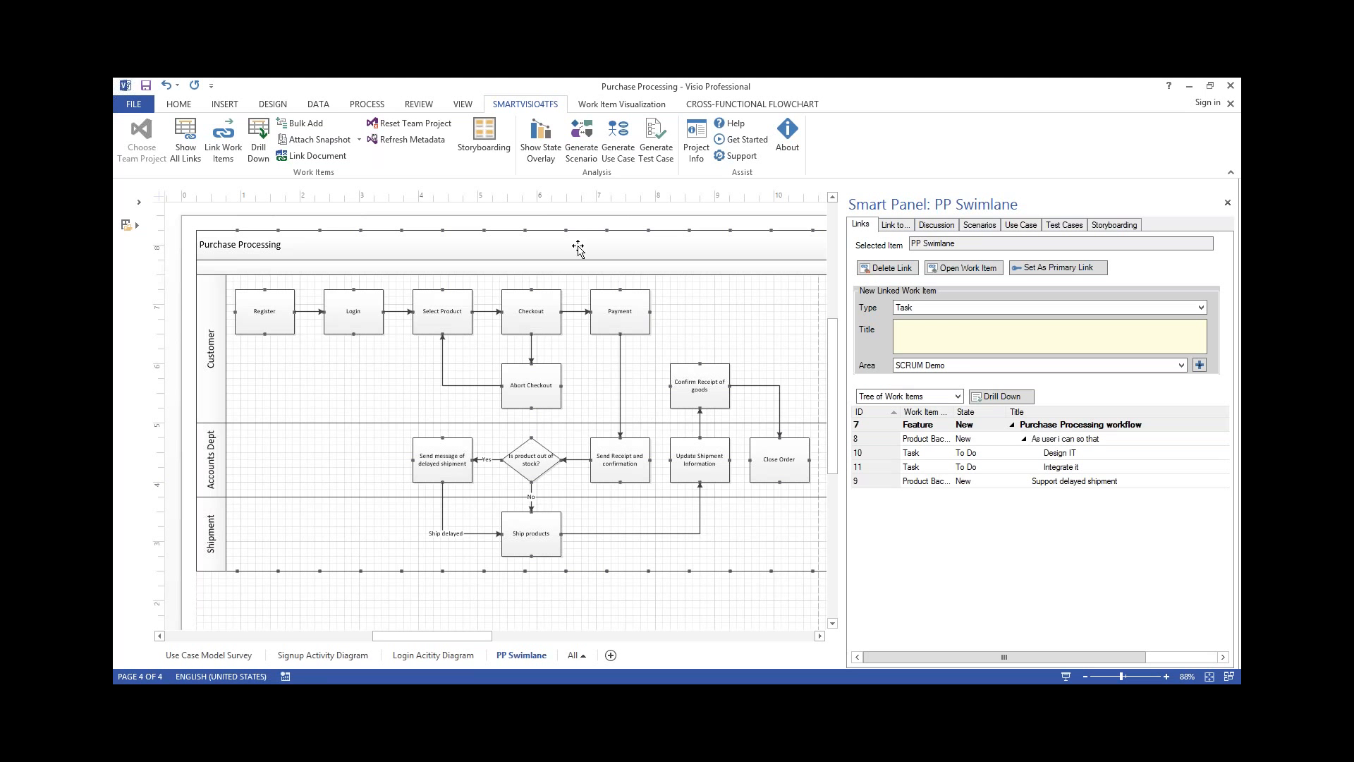
{"action": "left_click", "coordinate": [540, 144]}
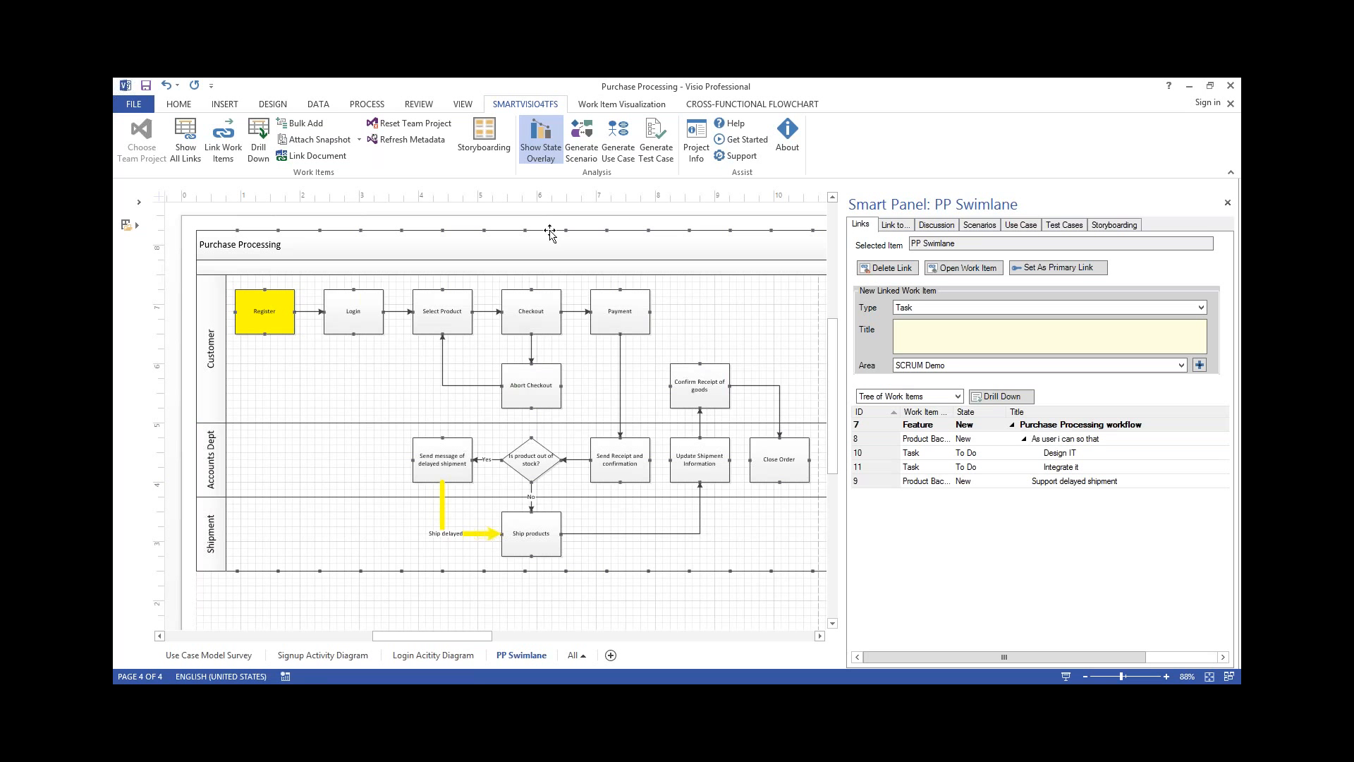
{"action": "left_click", "coordinate": [549, 155]}
Generate scenarios from the swimlane and title the path ending in Abort Checkout and Select Product "Checkout is aborted"
{"action": "left_click", "coordinate": [583, 154]}
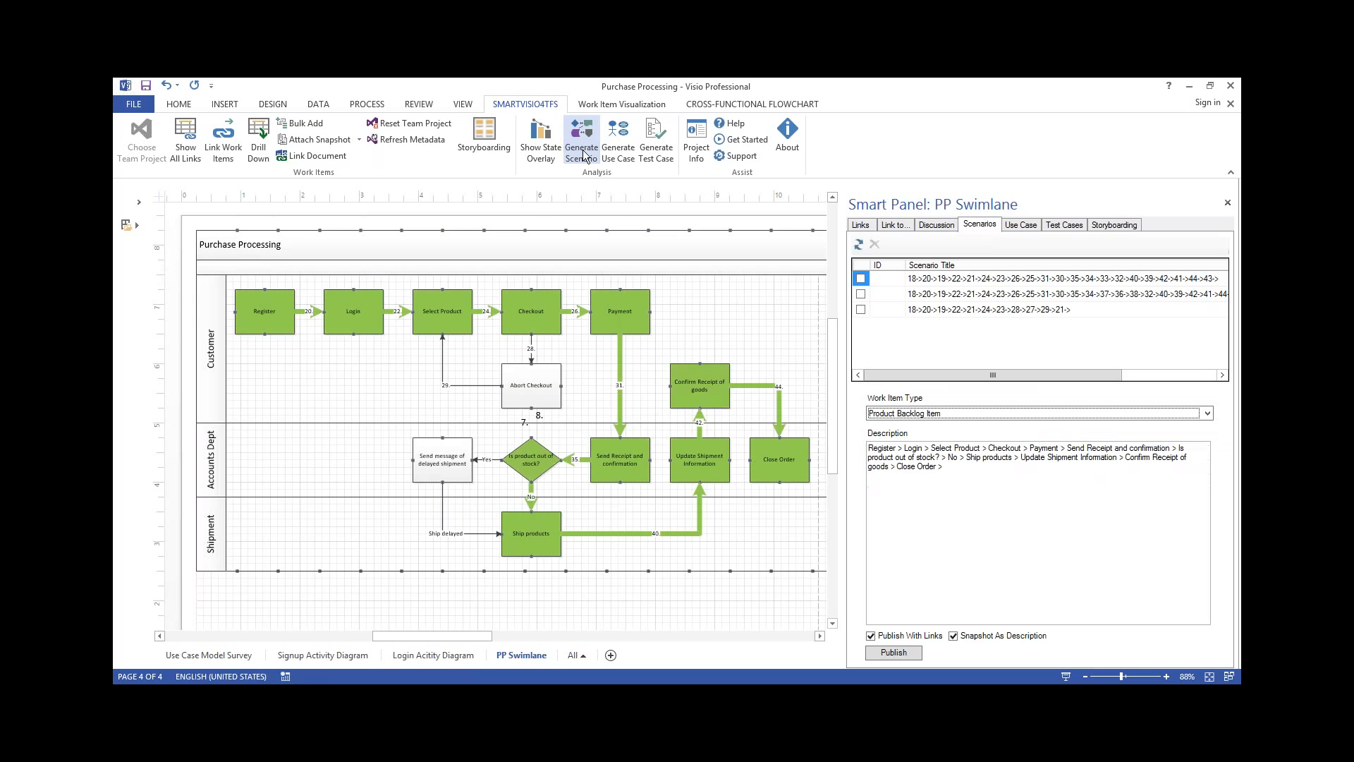
{"action": "left_click", "coordinate": [916, 296]}
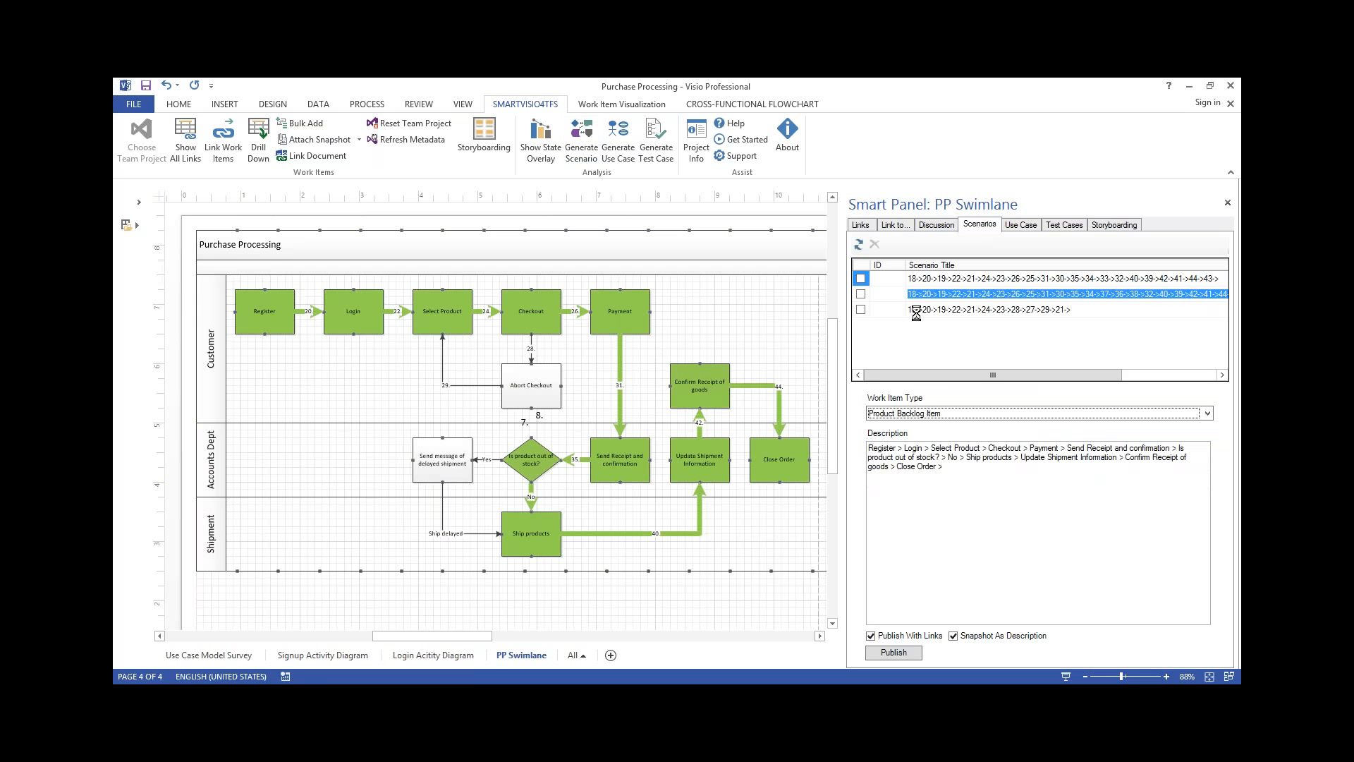
{"action": "left_click", "coordinate": [930, 310]}
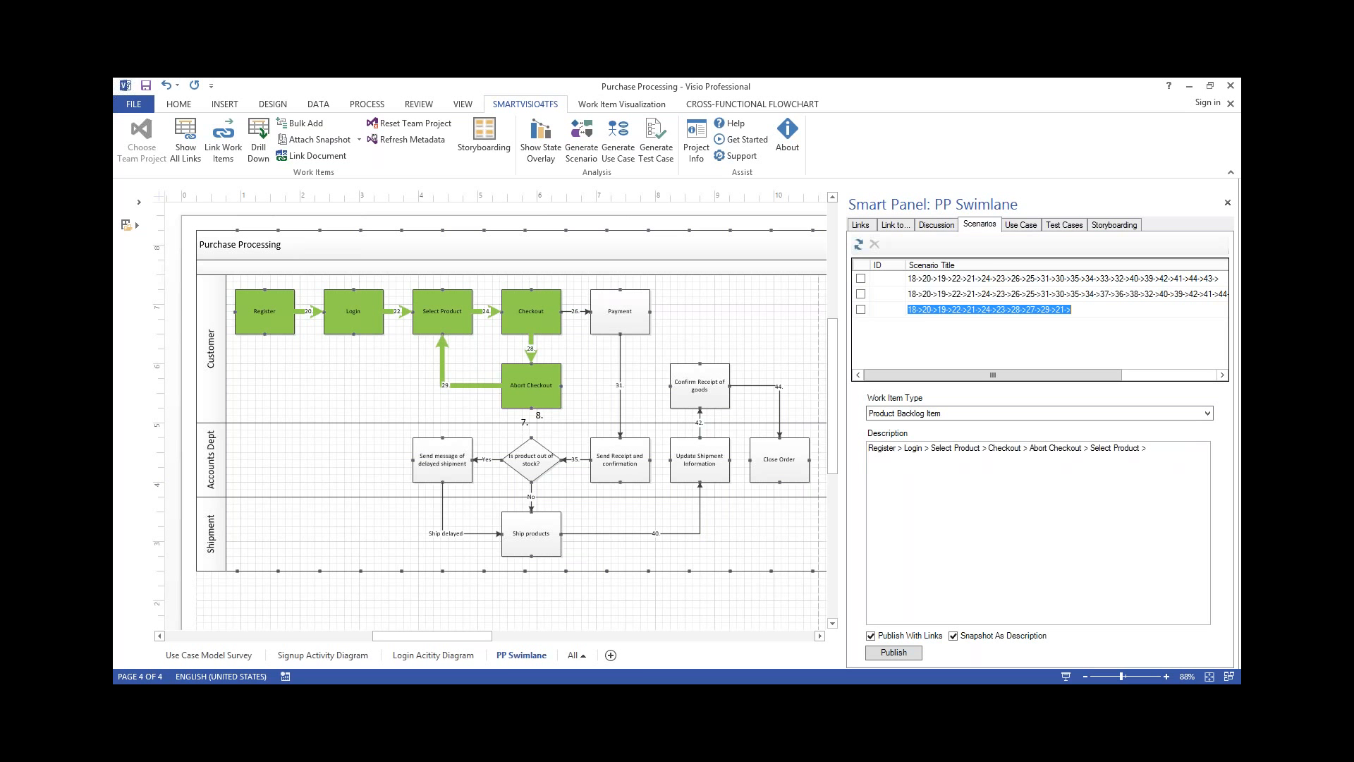
{"action": "type", "text": "Checkout is aborted"}
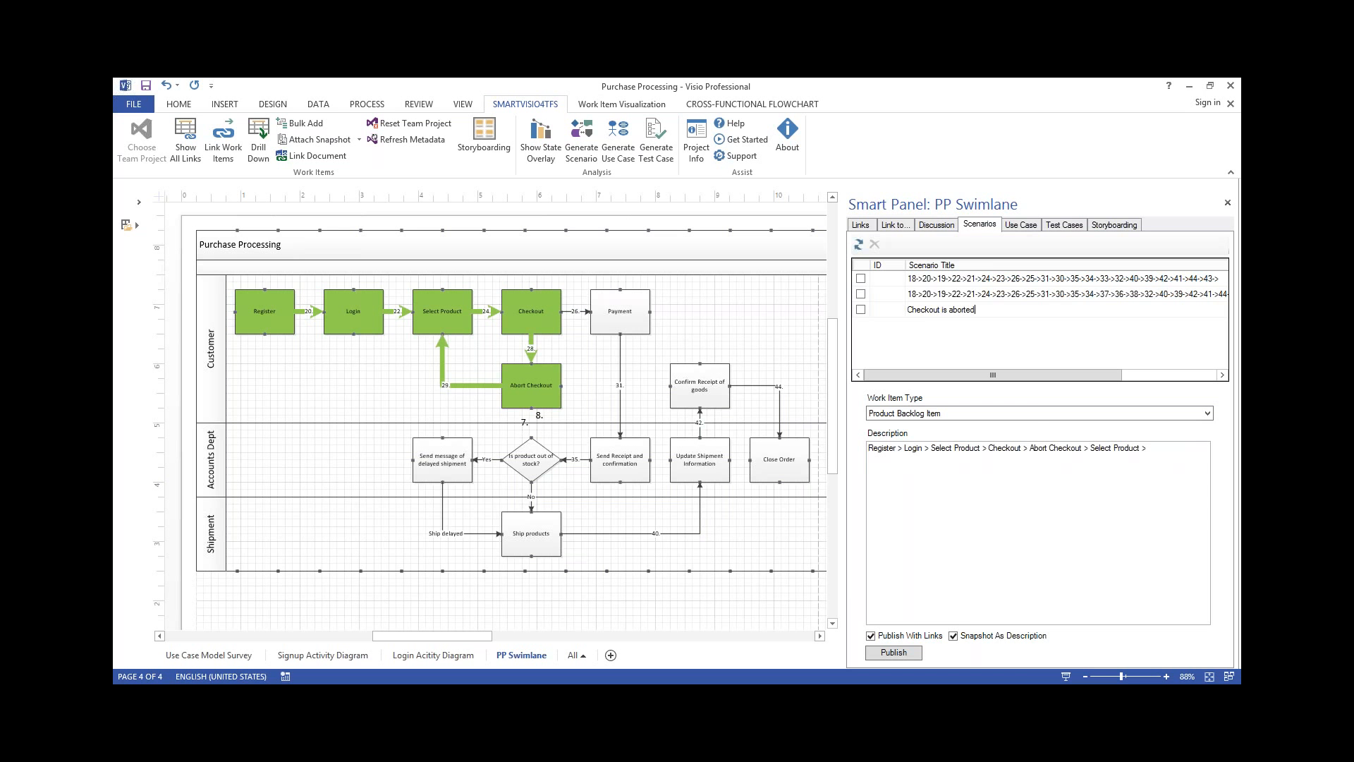
Publish the "Checkout is aborted" scenario as a Product Backlog Item with links and a snapshot as description
{"action": "left_click", "coordinate": [893, 652]}
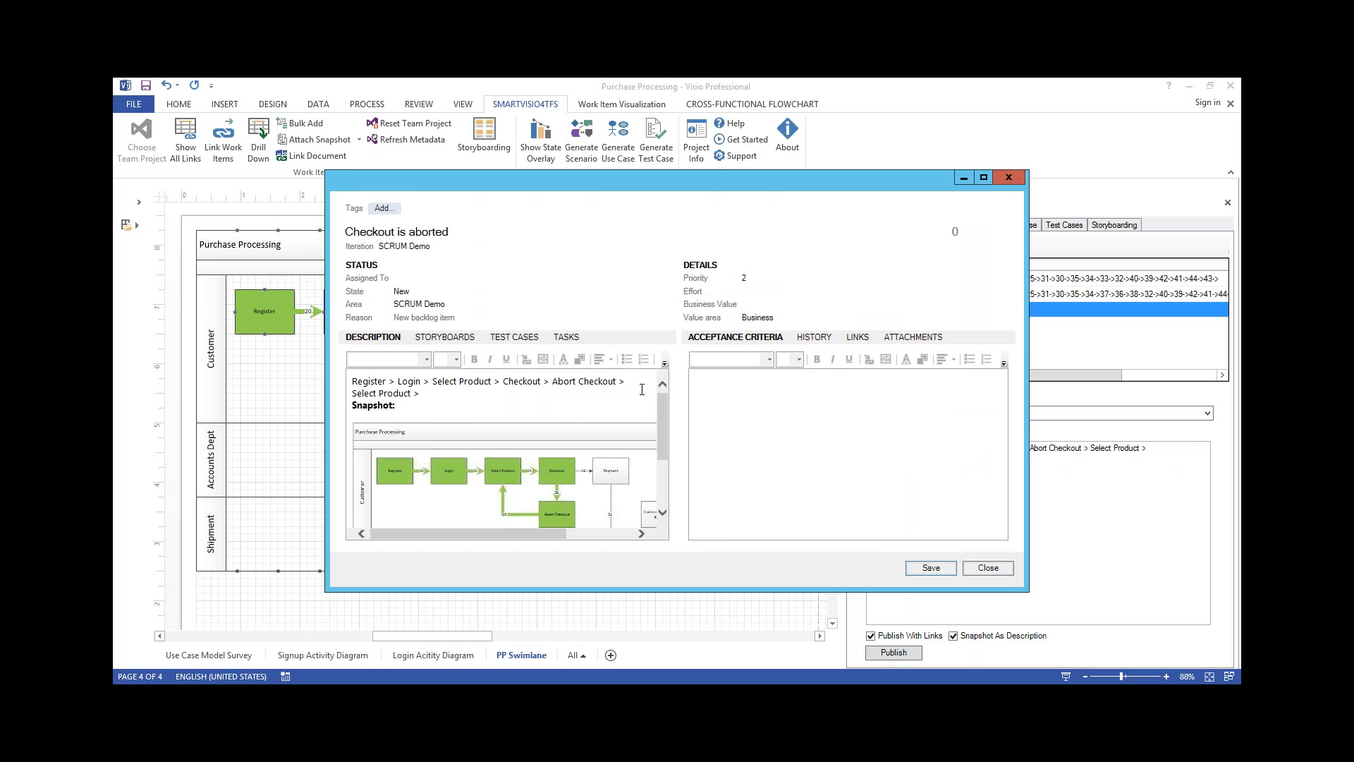
{"action": "left_click", "coordinate": [942, 569]}
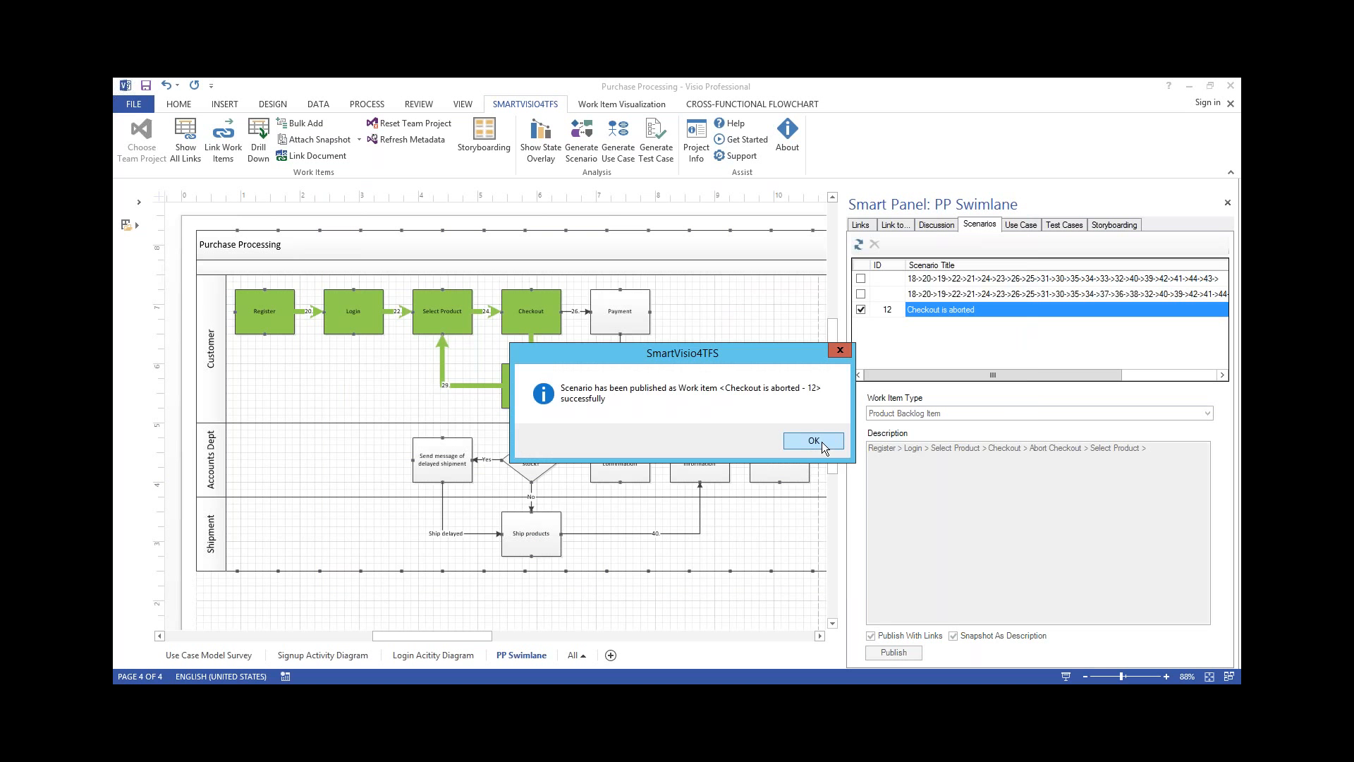
{"action": "left_click", "coordinate": [822, 442]}
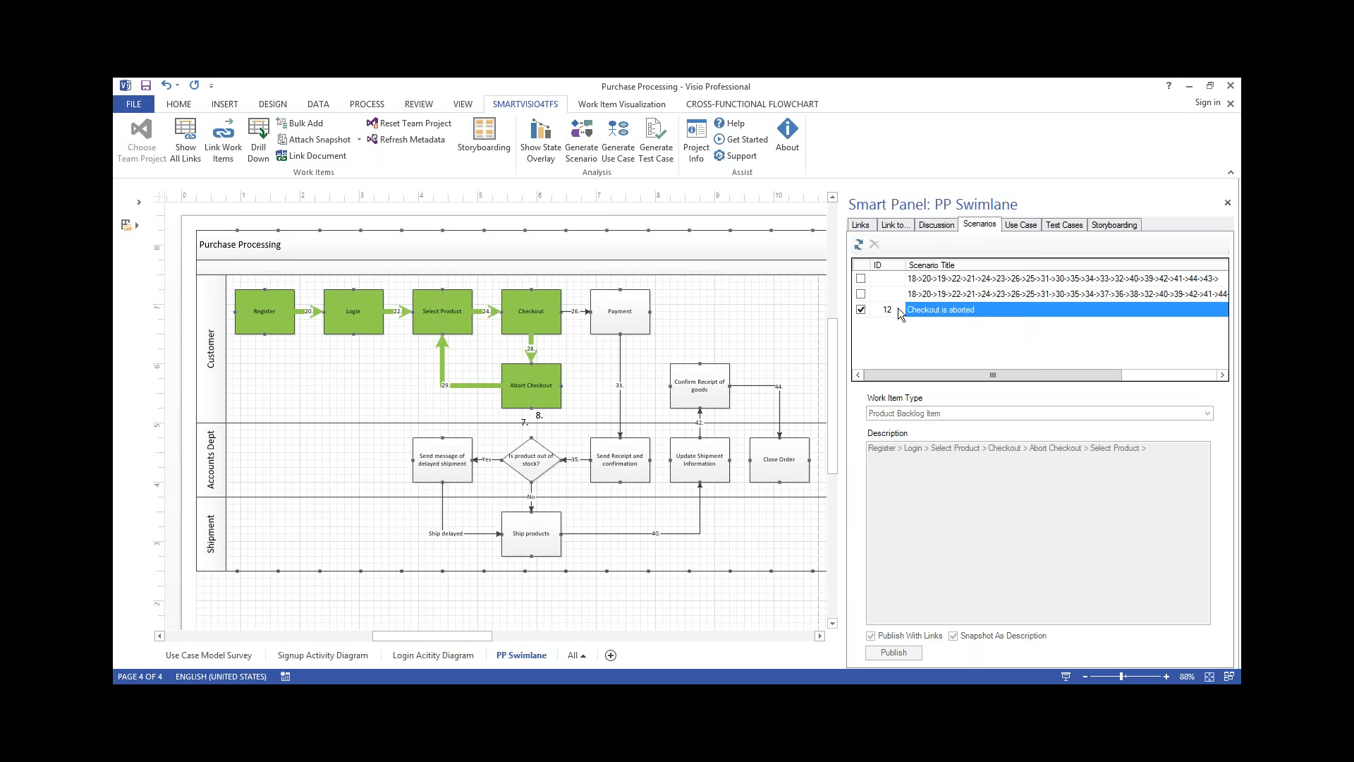
Highlight the first scenario's path on the diagram and display the test case paths for the swimlane
{"action": "left_click", "coordinate": [931, 279]}
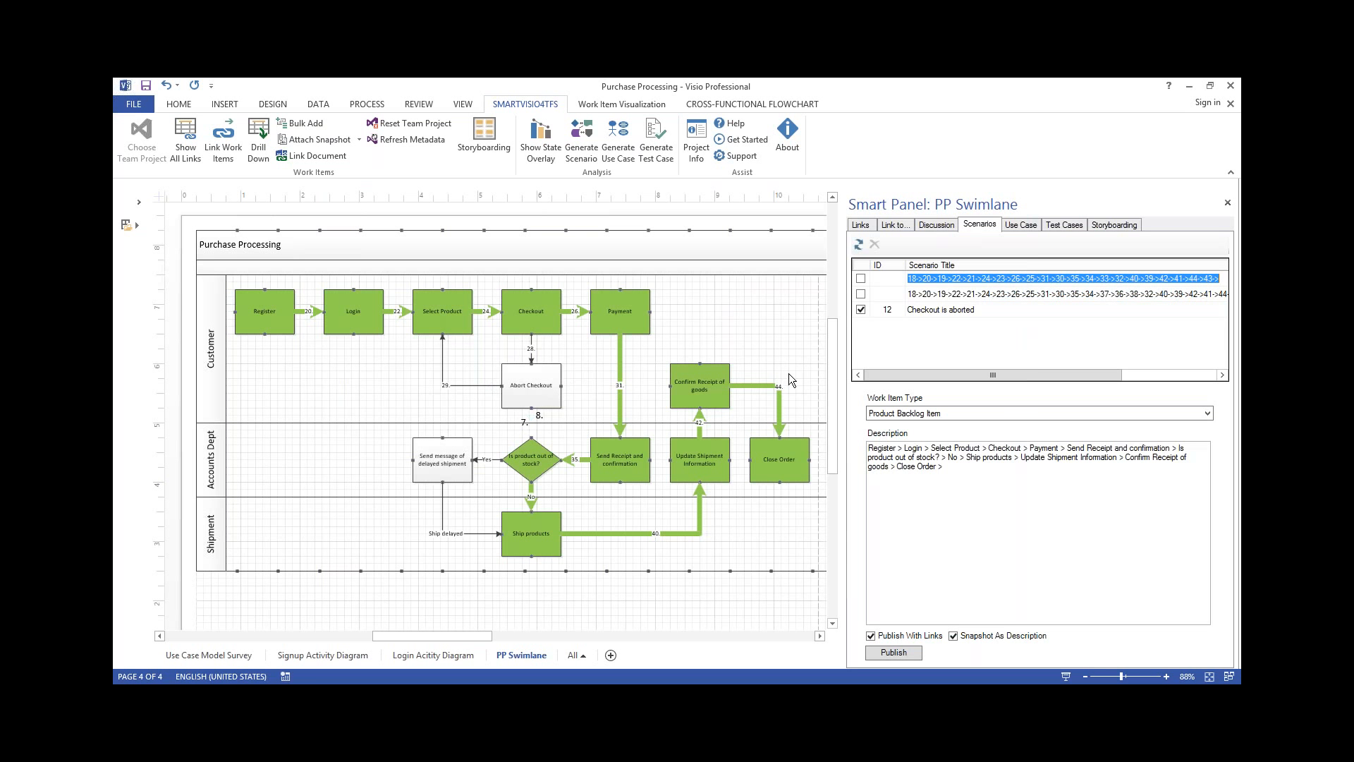
{"action": "left_click", "coordinate": [1064, 224]}
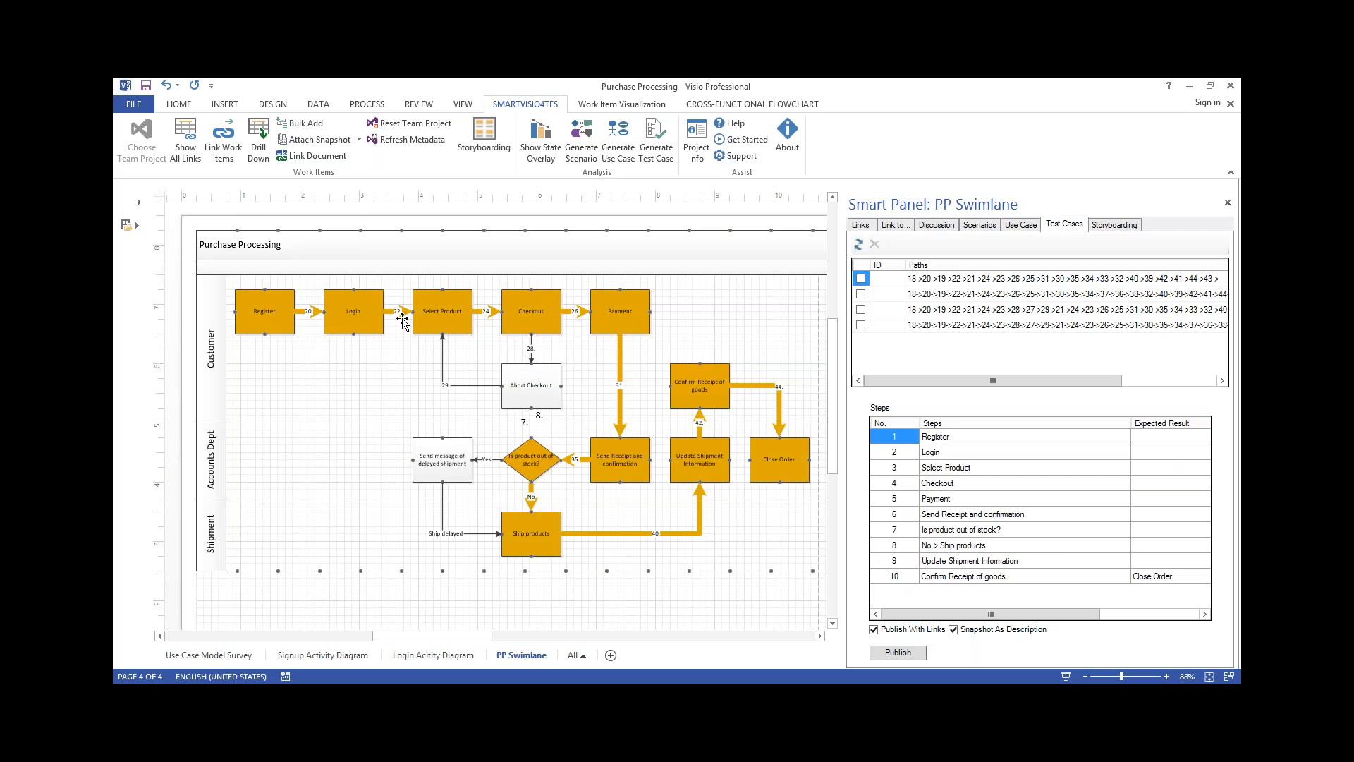
Title the third test case path, which aborts checkout before completing the order, "Abort checkout followed by the happy path"
{"action": "left_click", "coordinate": [1027, 296]}
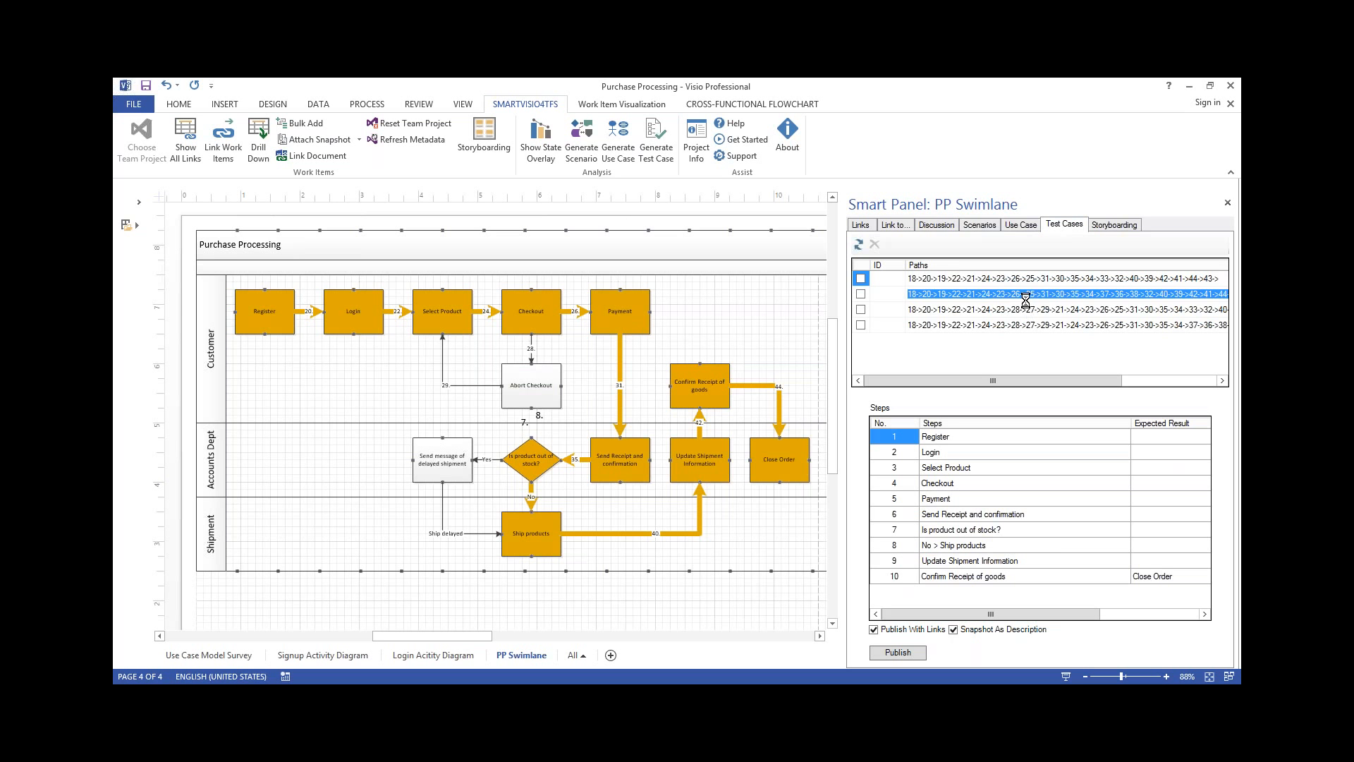
{"action": "key", "text": "Down"}
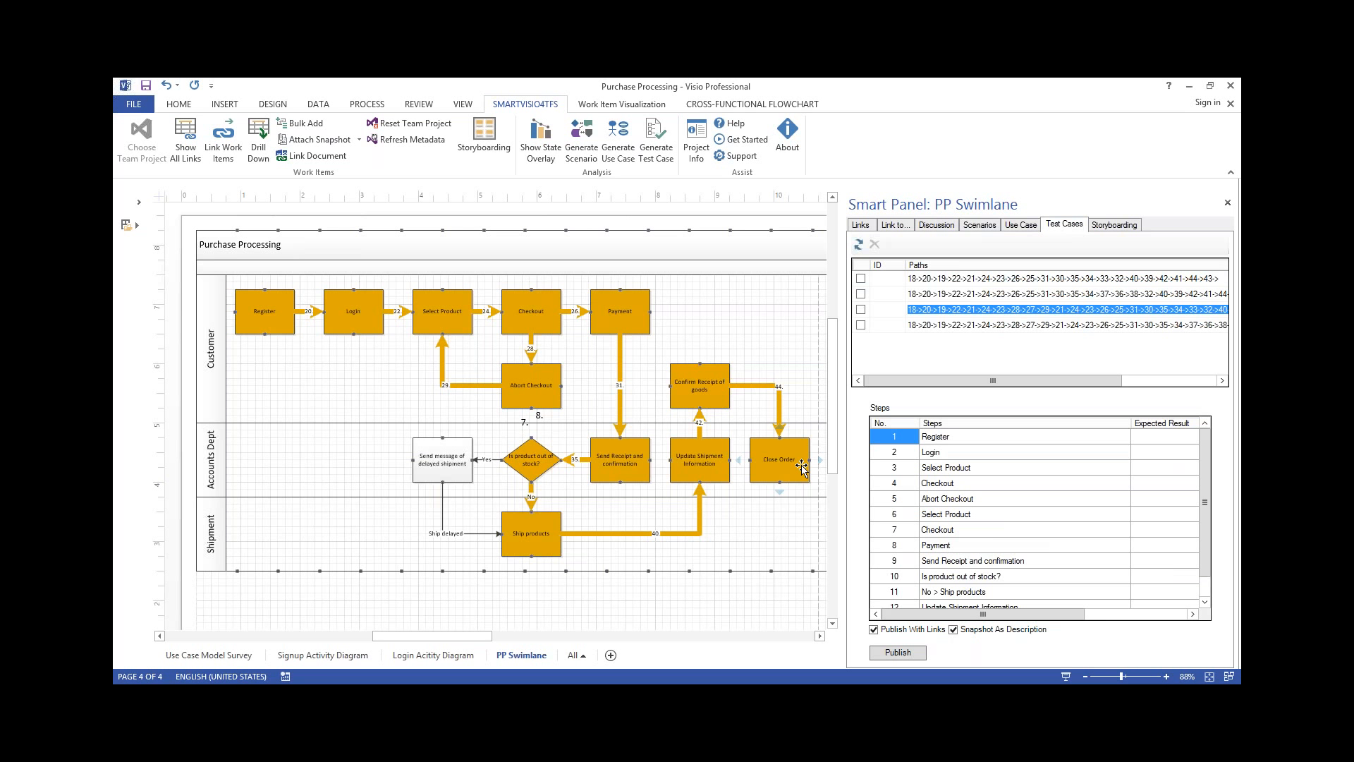
{"action": "type", "text": "Abort chec"}
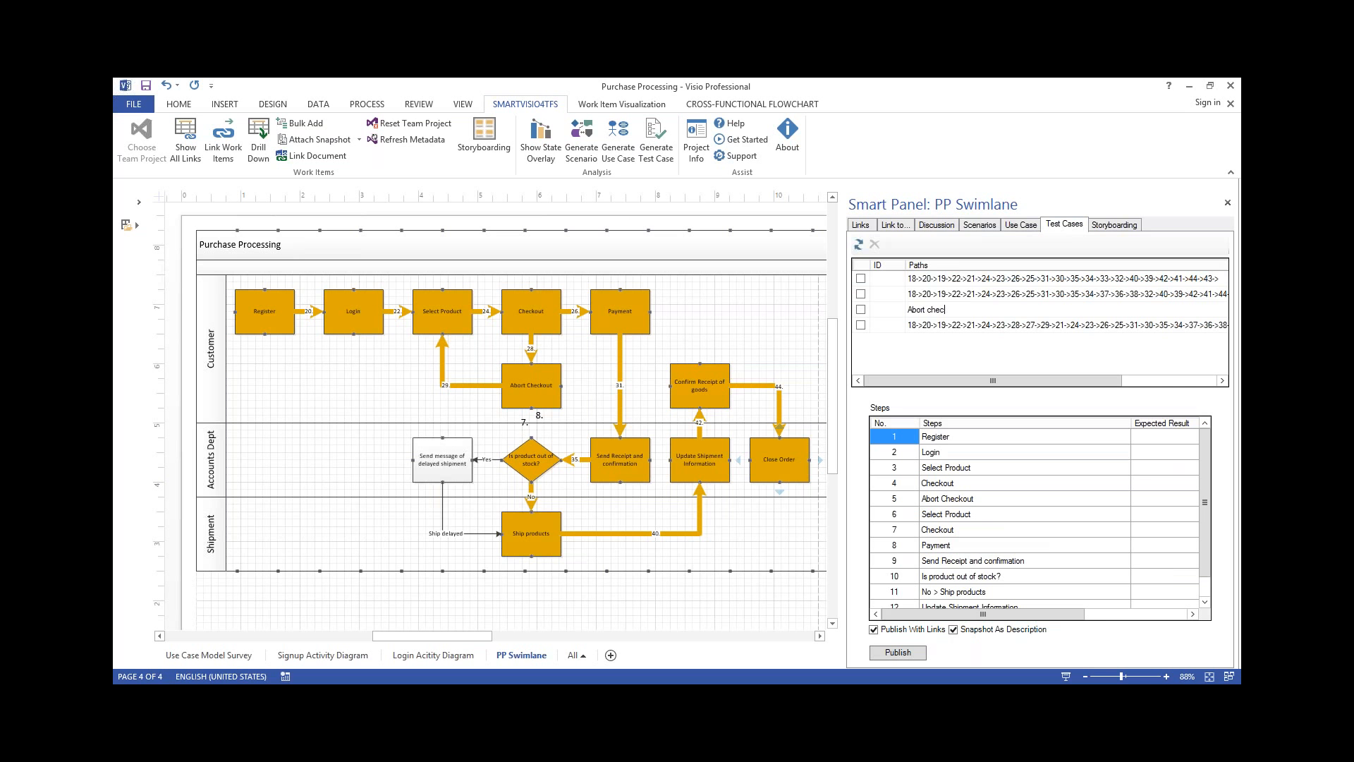
{"action": "type", "text": "kout followed by the happy path"}
Publish the "Abort checkout followed by the happy path" test case with links and a snapshot as description
{"action": "left_click", "coordinate": [893, 649]}
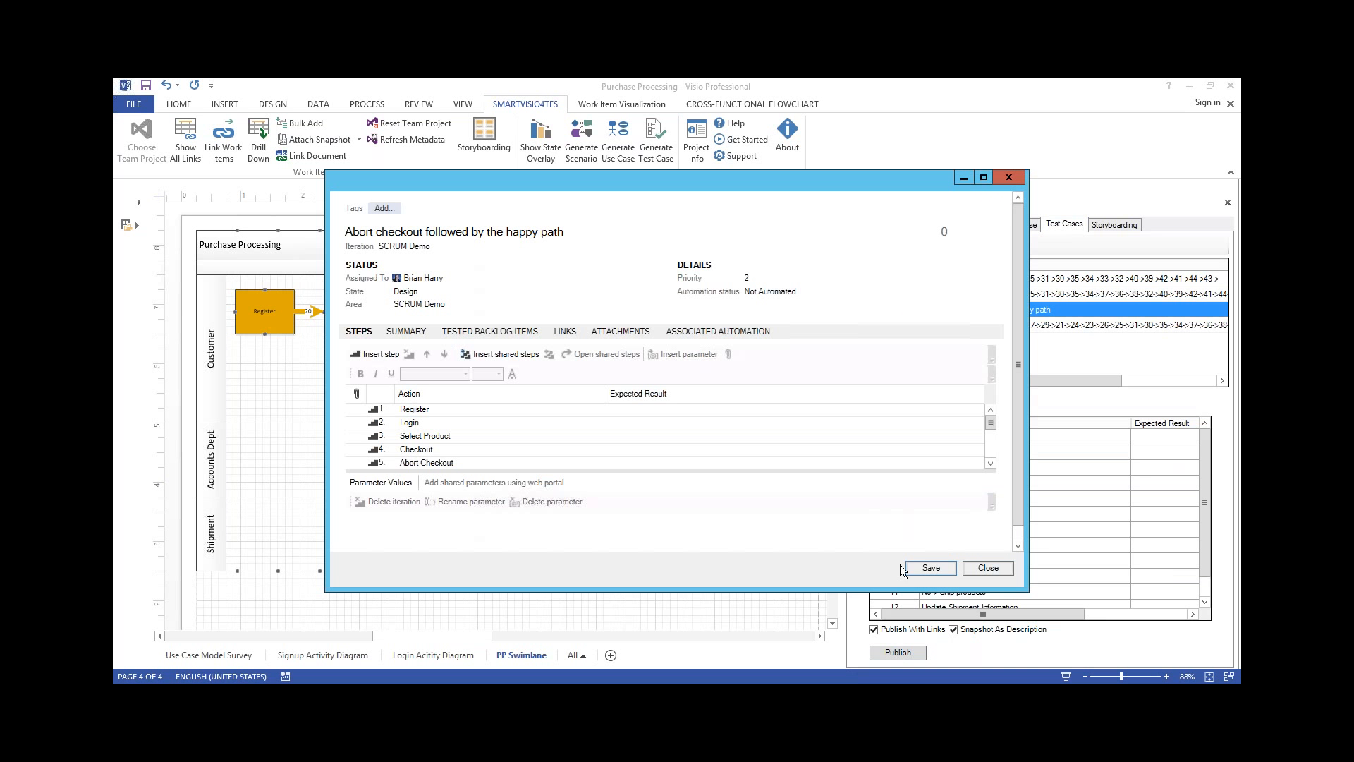
{"action": "left_click", "coordinate": [929, 568]}
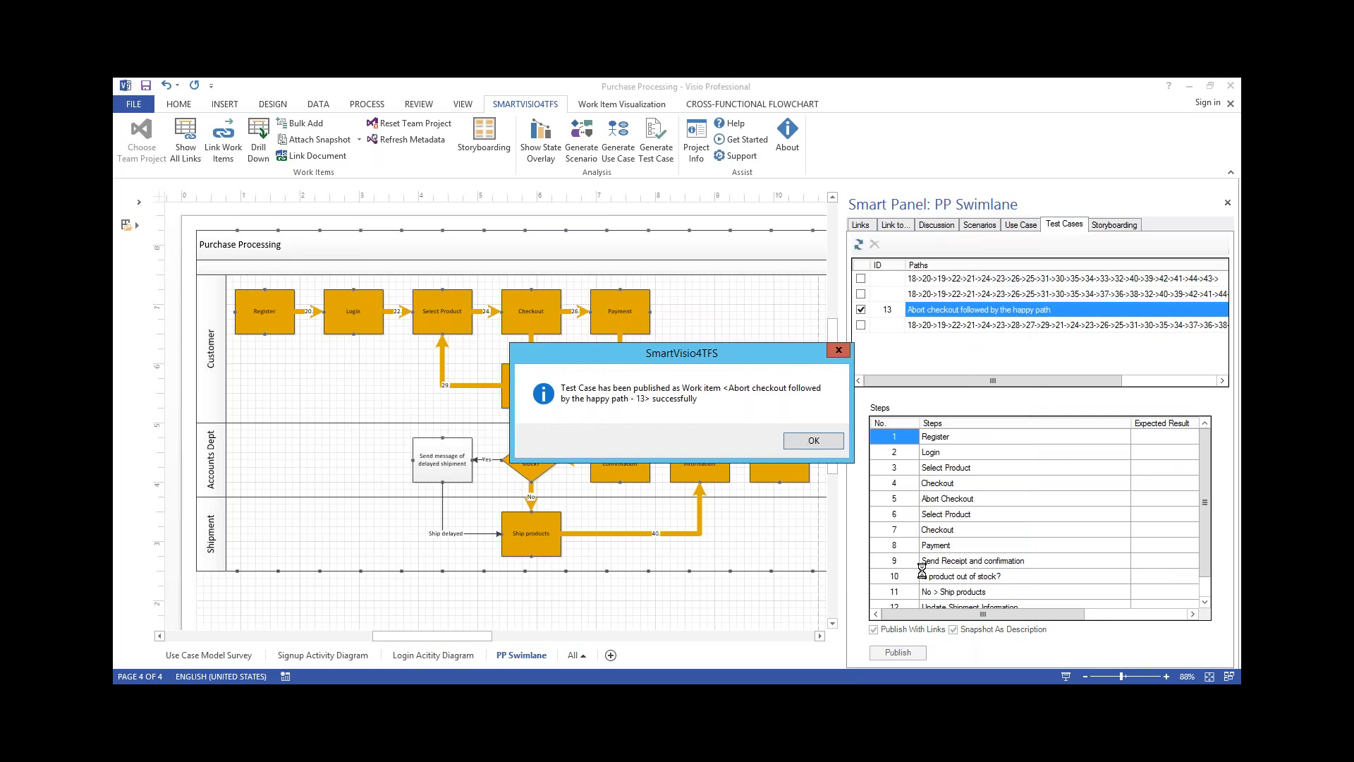
{"action": "left_click", "coordinate": [813, 441]}
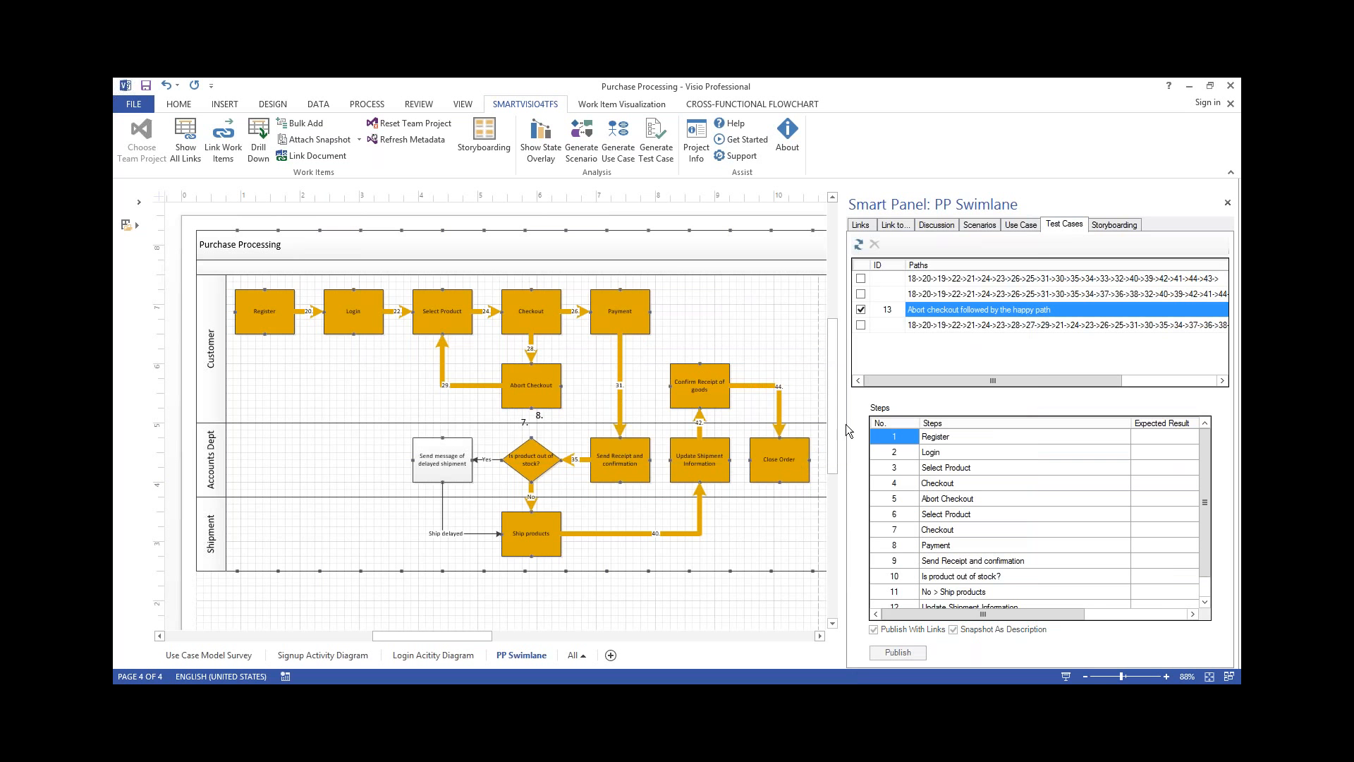
Open the published test case, examine its summary snapshot and tested backlog items, and close it
{"action": "double_click", "coordinate": [1016, 315]}
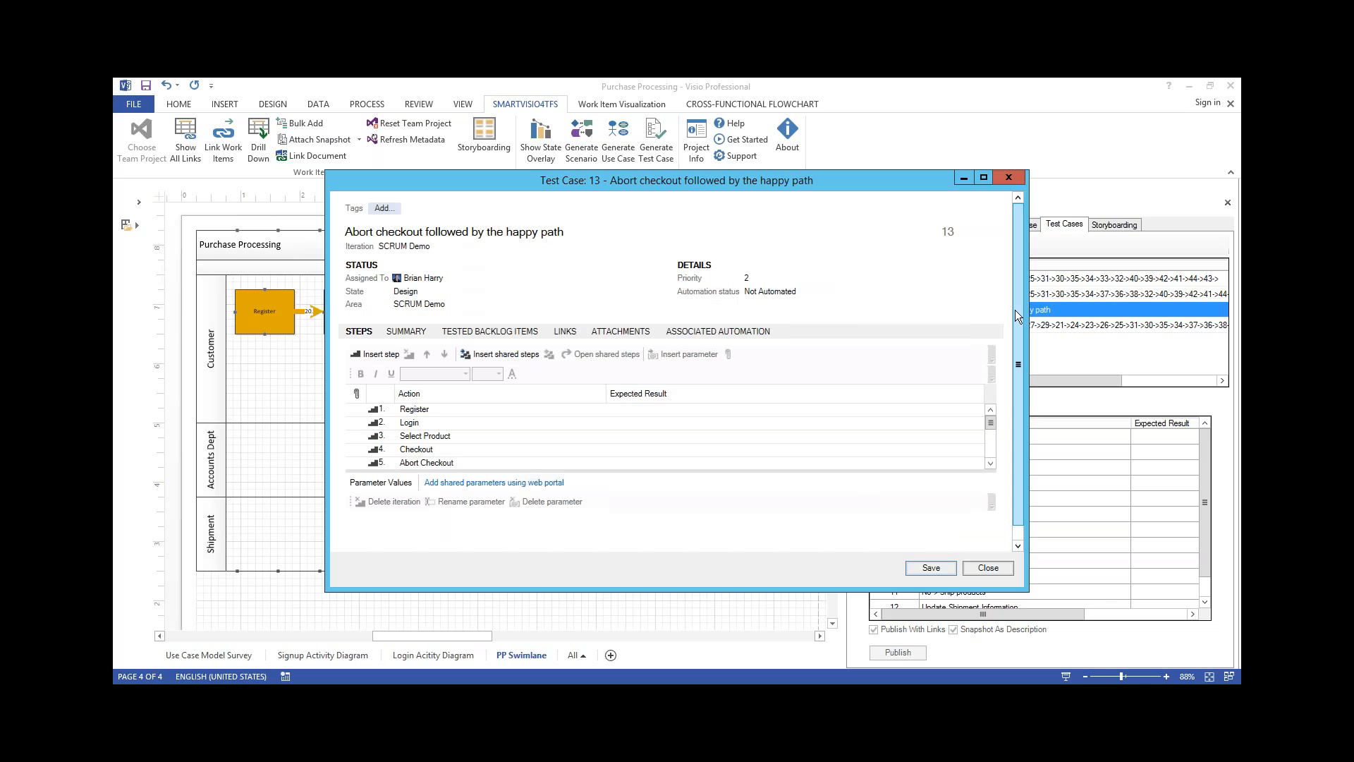
{"action": "left_click", "coordinate": [405, 328]}
{"action": "left_click", "coordinate": [429, 431]}
{"action": "scroll", "coordinate": [428, 430], "scroll_direction": "down", "scroll_amount": 10}
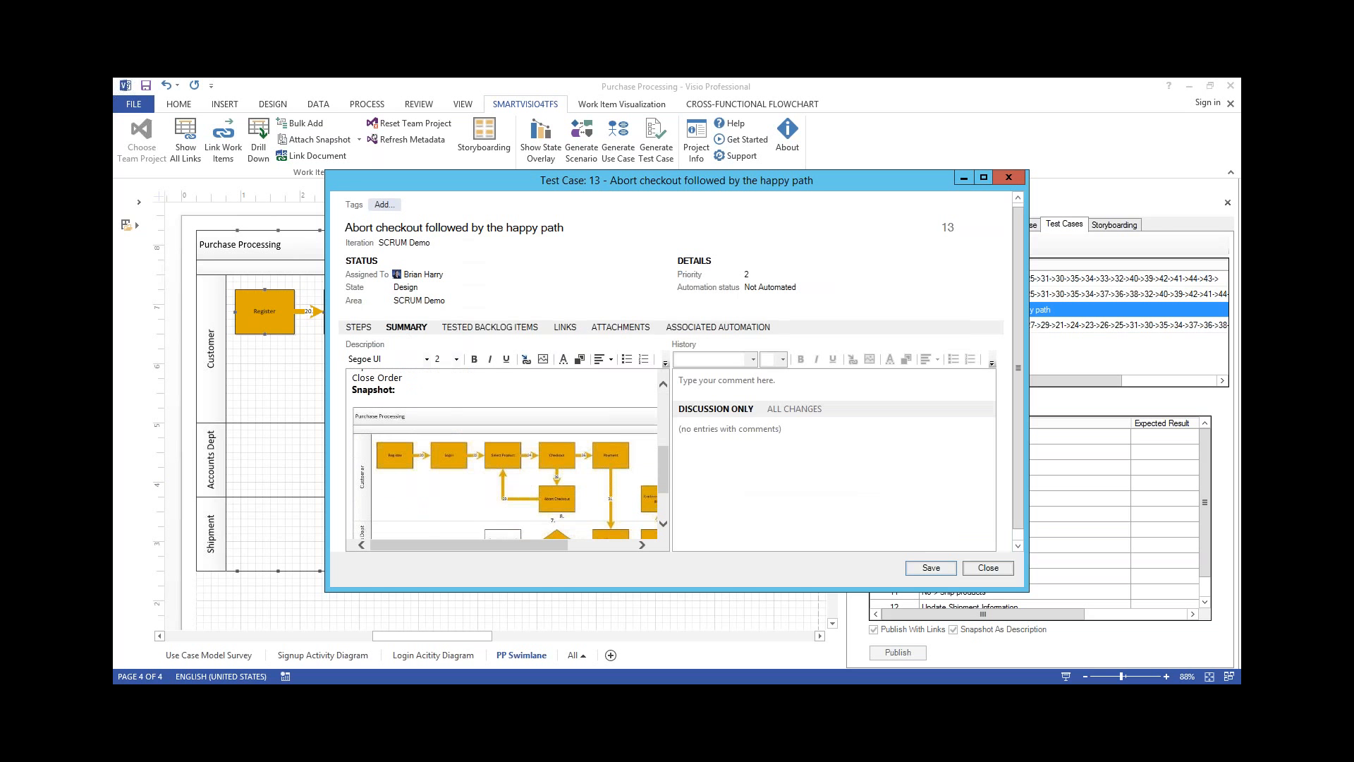
{"action": "left_click", "coordinate": [530, 328]}
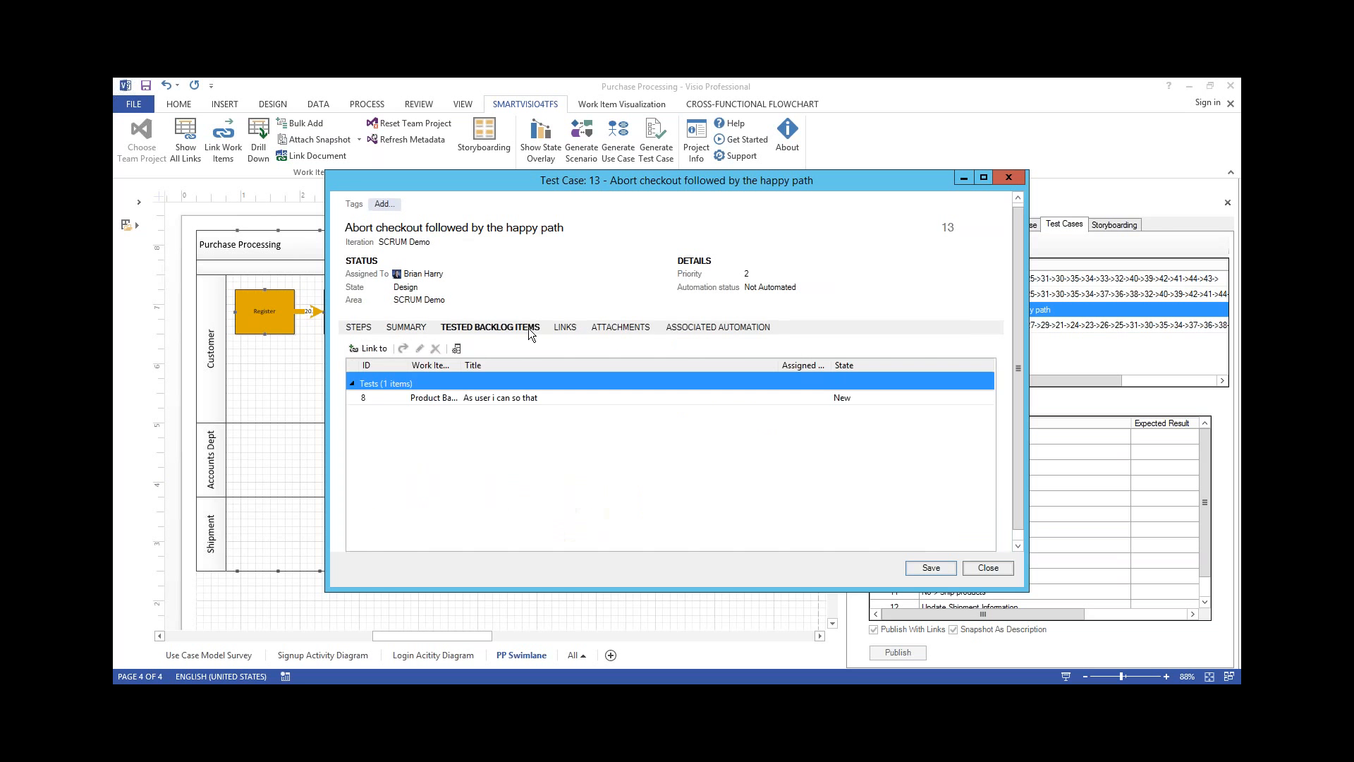
{"action": "left_click", "coordinate": [477, 398]}
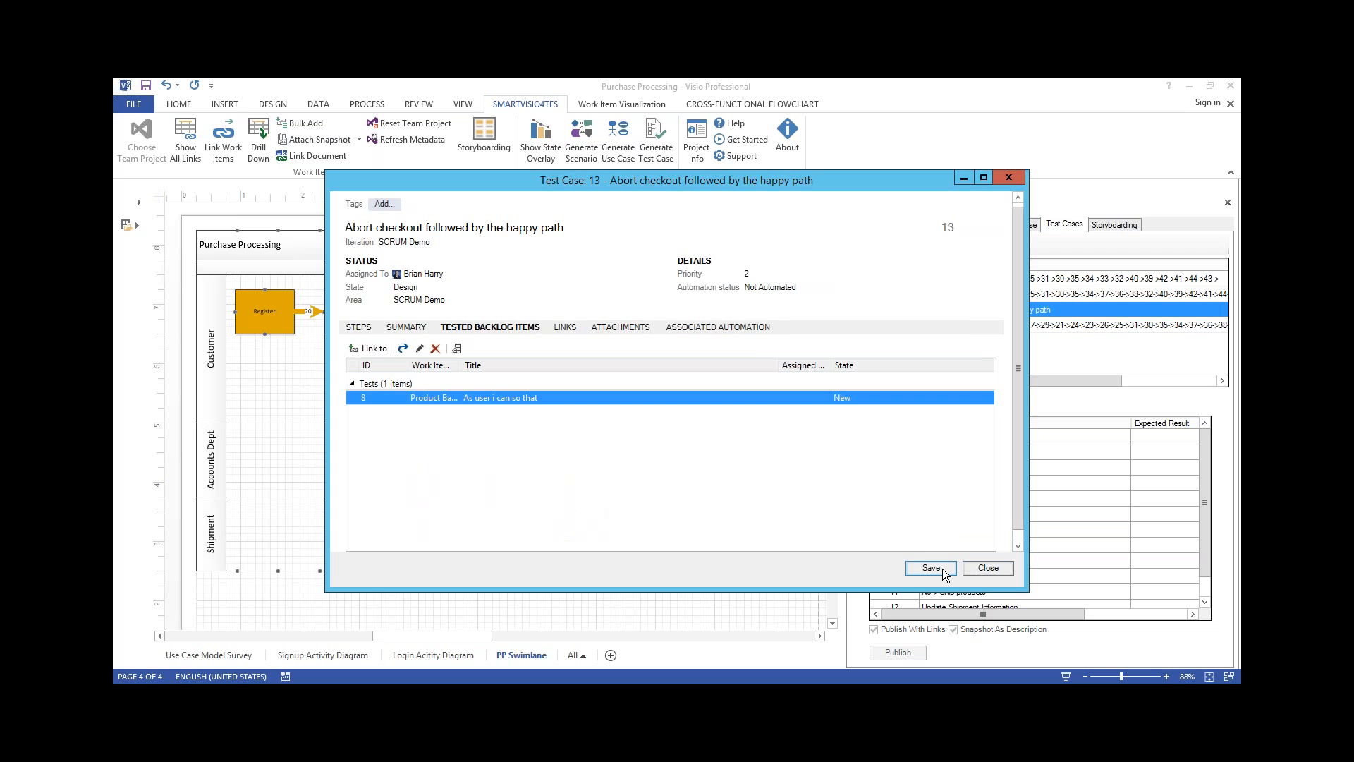
{"action": "left_click", "coordinate": [974, 569]}
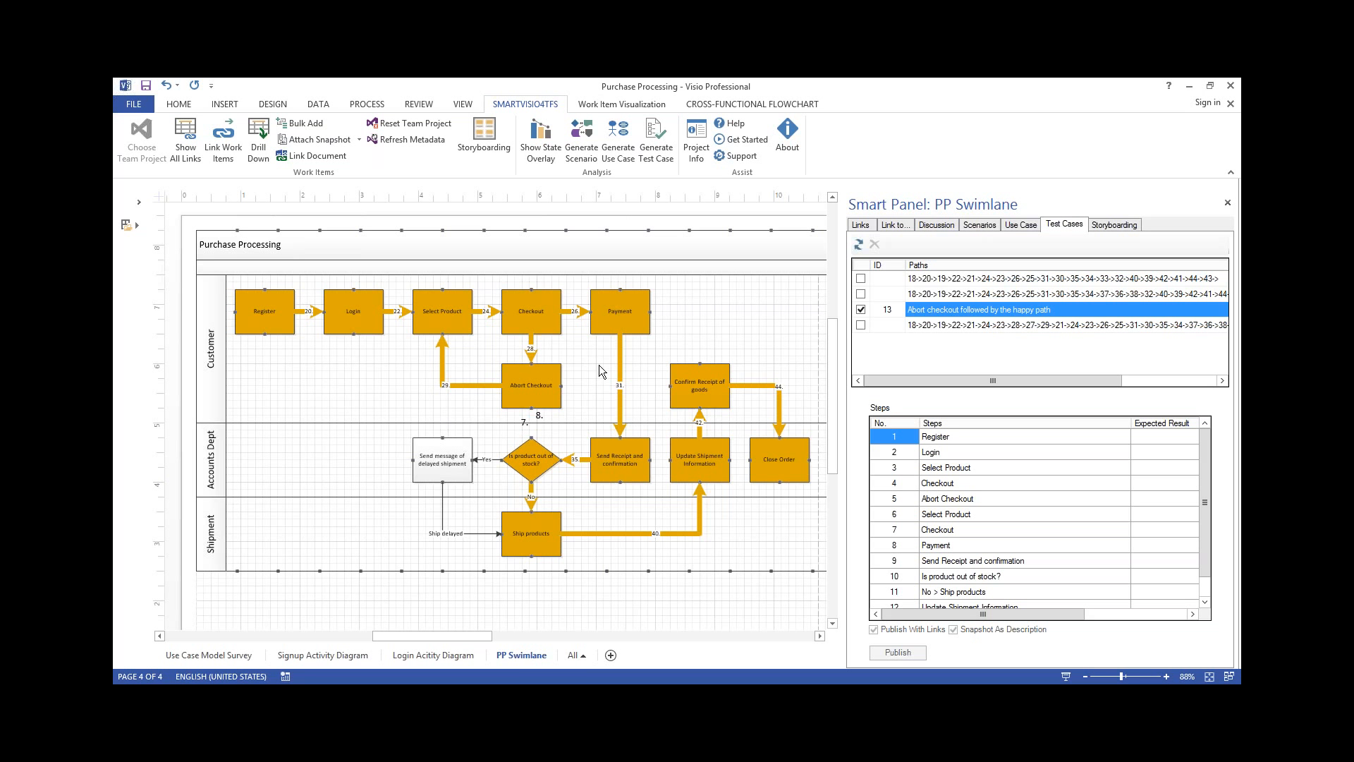
Switch to inteGREAT4TFS in the browser and view the TM1 traceability matrix full screen, as a graph and as a data grid
{"action": "left_click", "coordinate": [737, 697]}
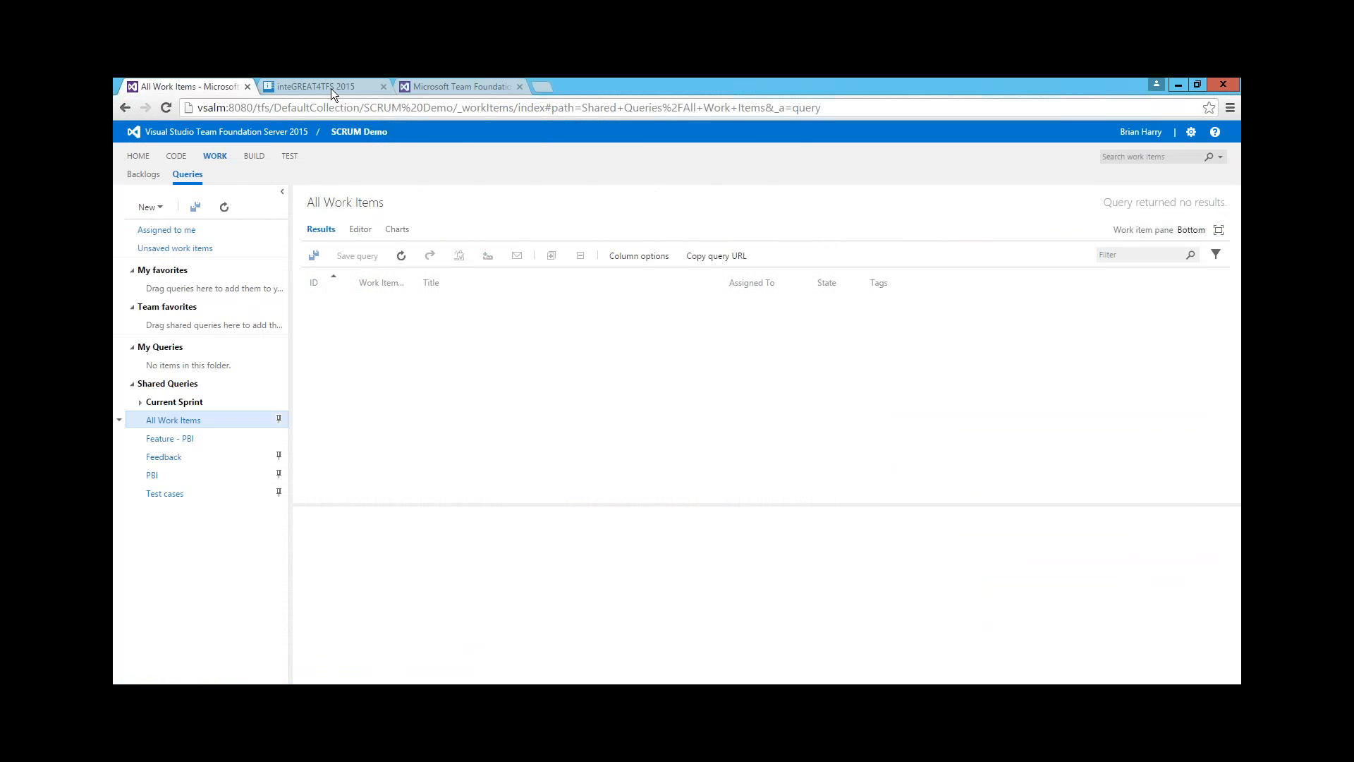
{"action": "left_click", "coordinate": [328, 86]}
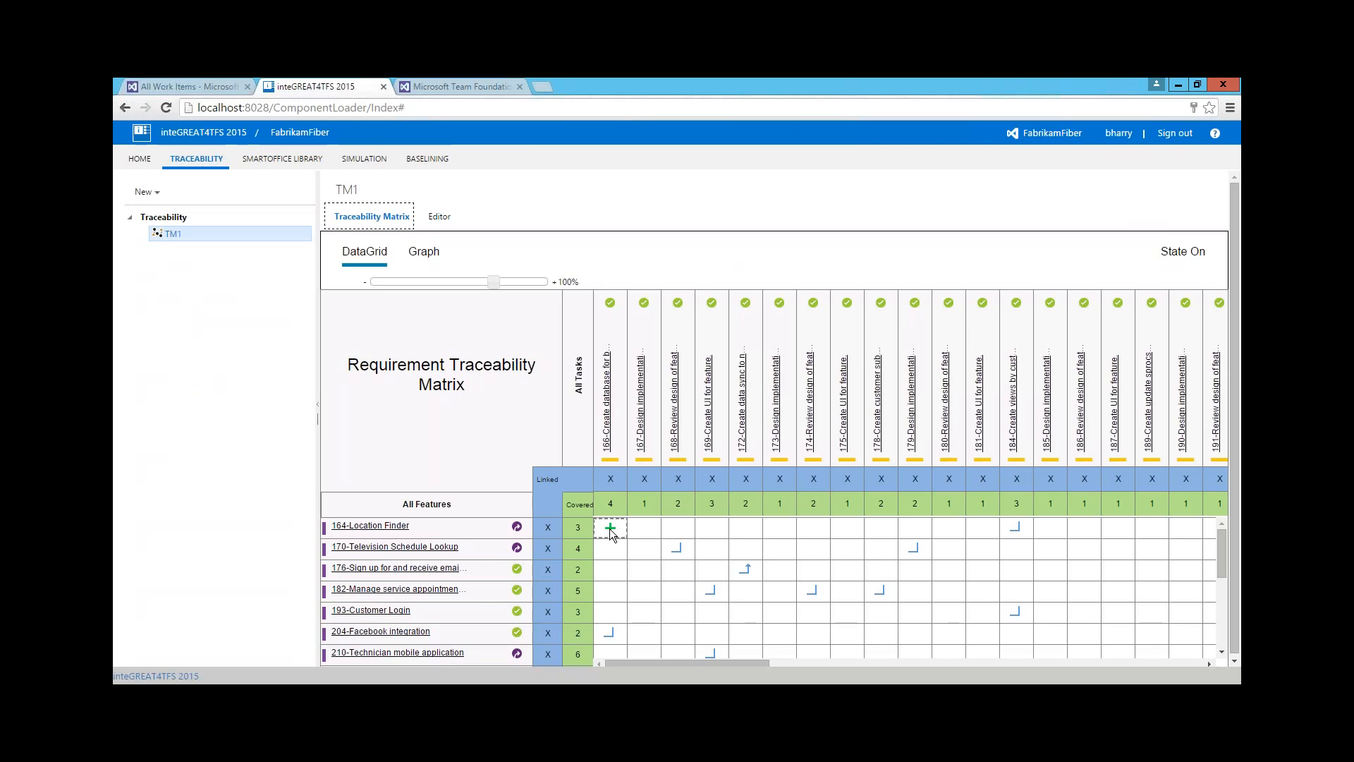
{"action": "key", "text": "F11"}
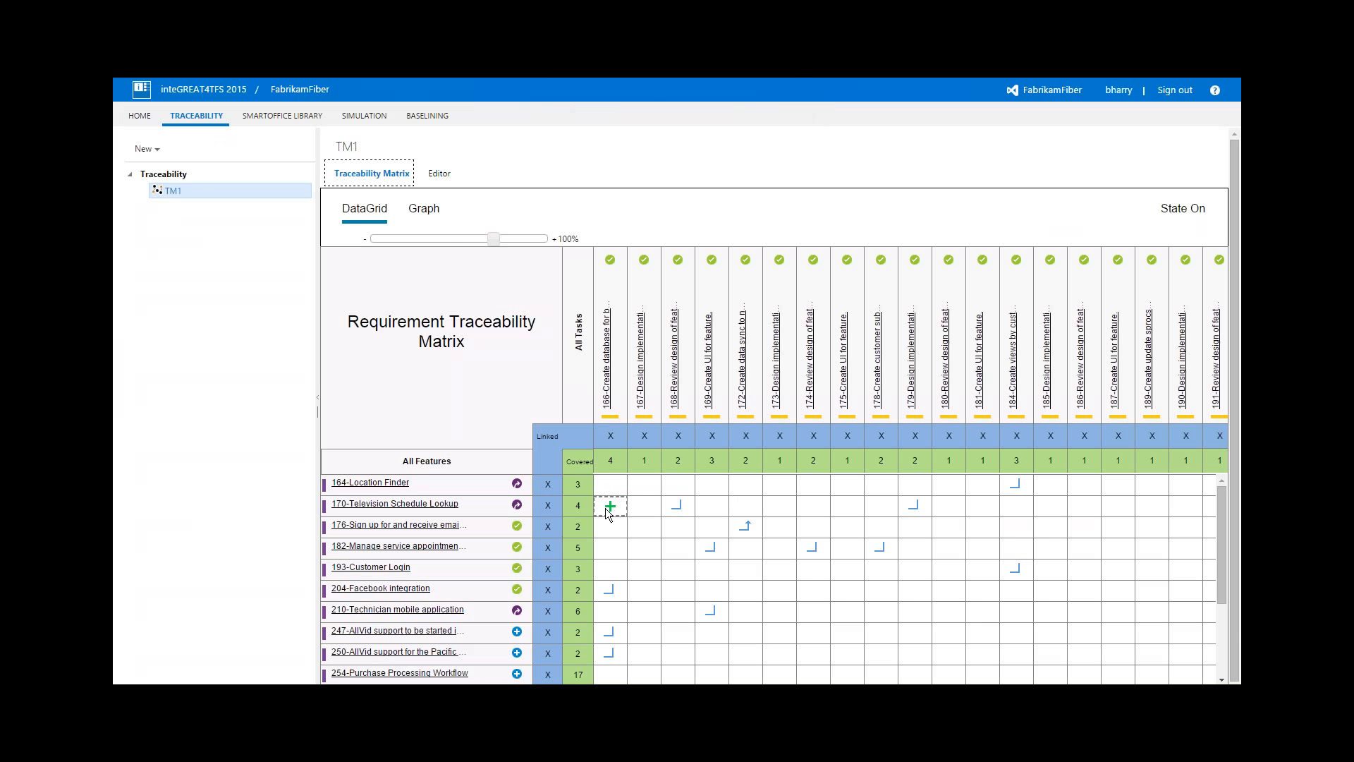
{"action": "left_click", "coordinate": [432, 215]}
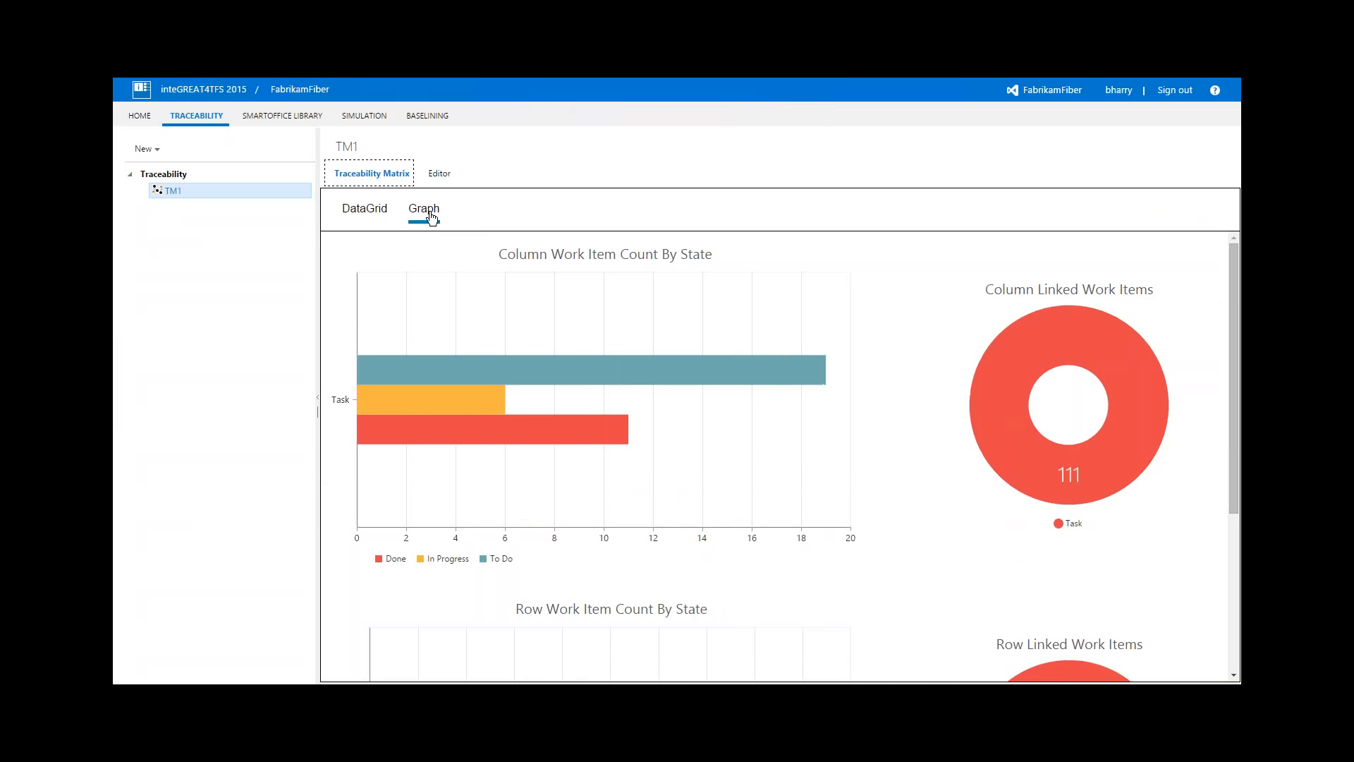
{"action": "left_click", "coordinate": [384, 211]}
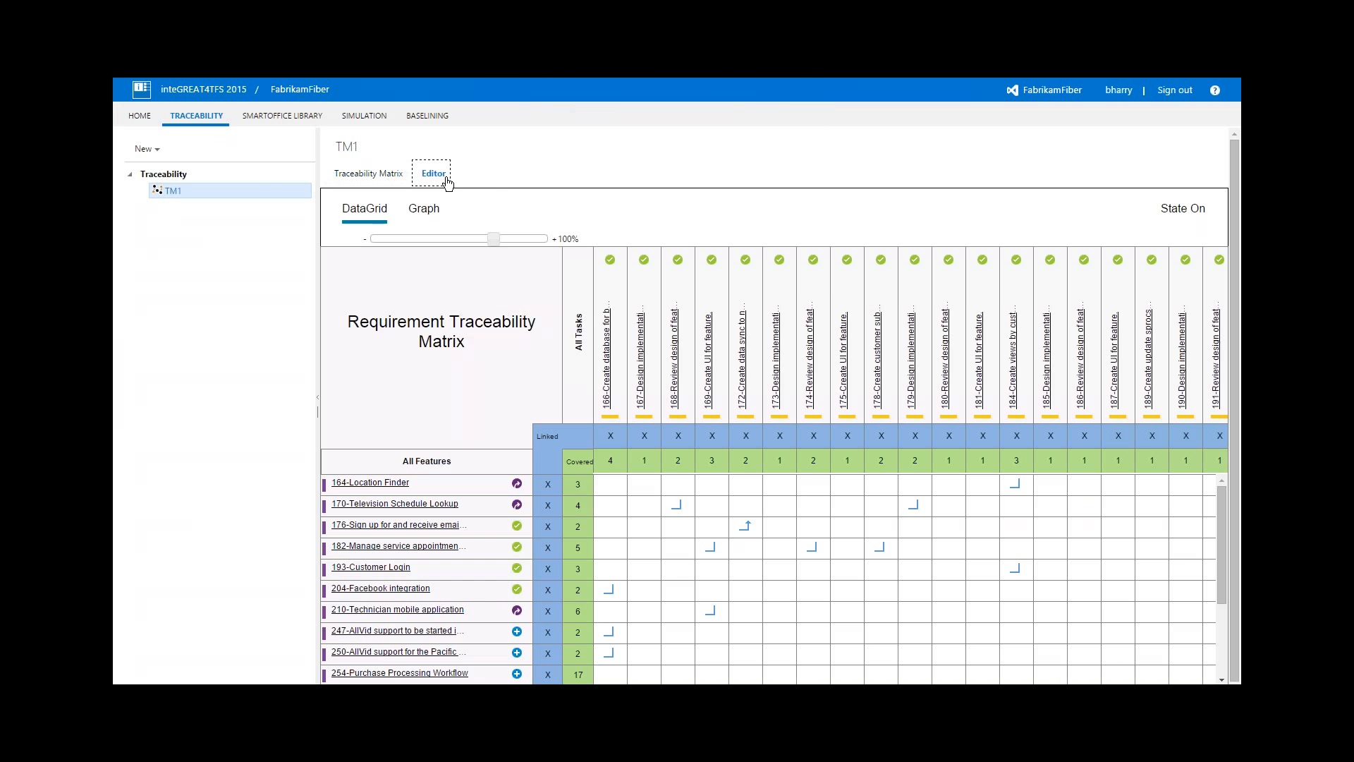
Examine TM1's row and column query settings, and view the Location Finder feature's details in the matrix
{"action": "left_click", "coordinate": [444, 179]}
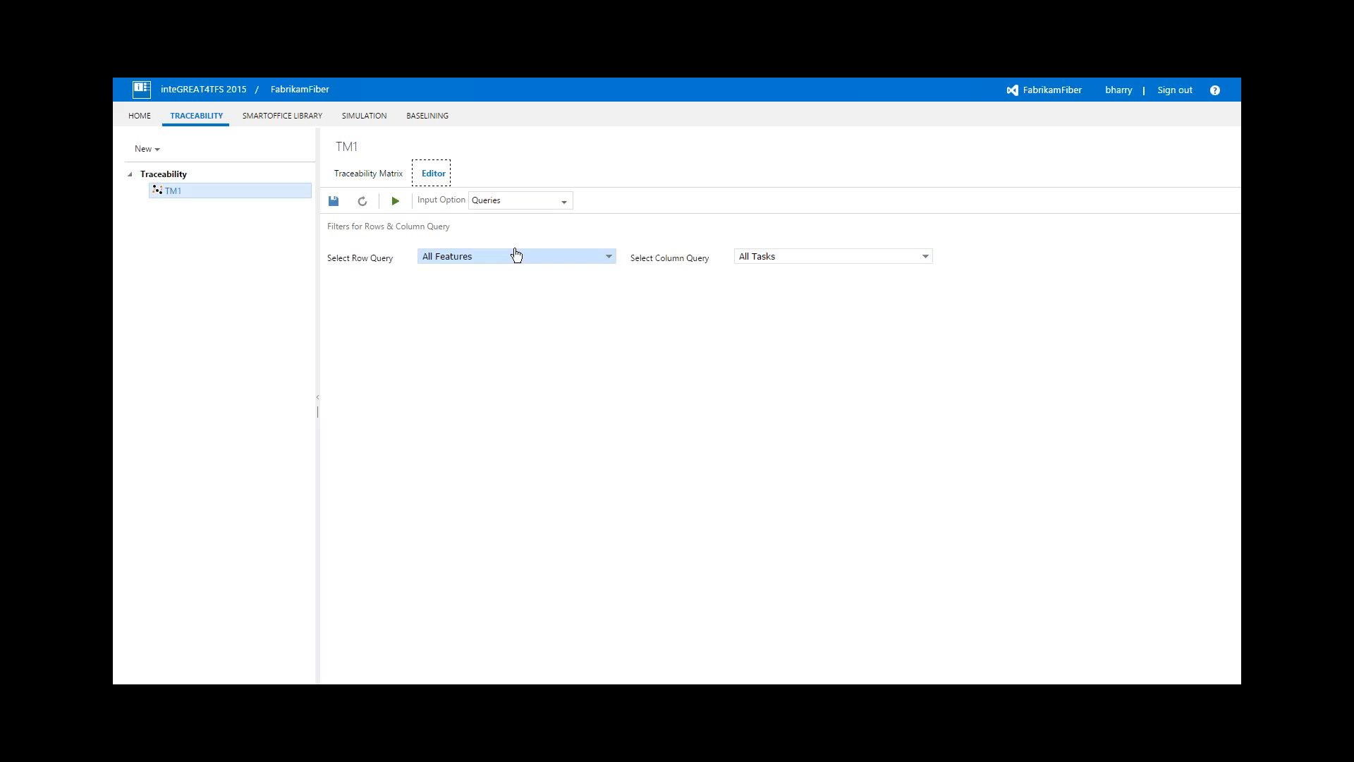
{"action": "left_click", "coordinate": [368, 174]}
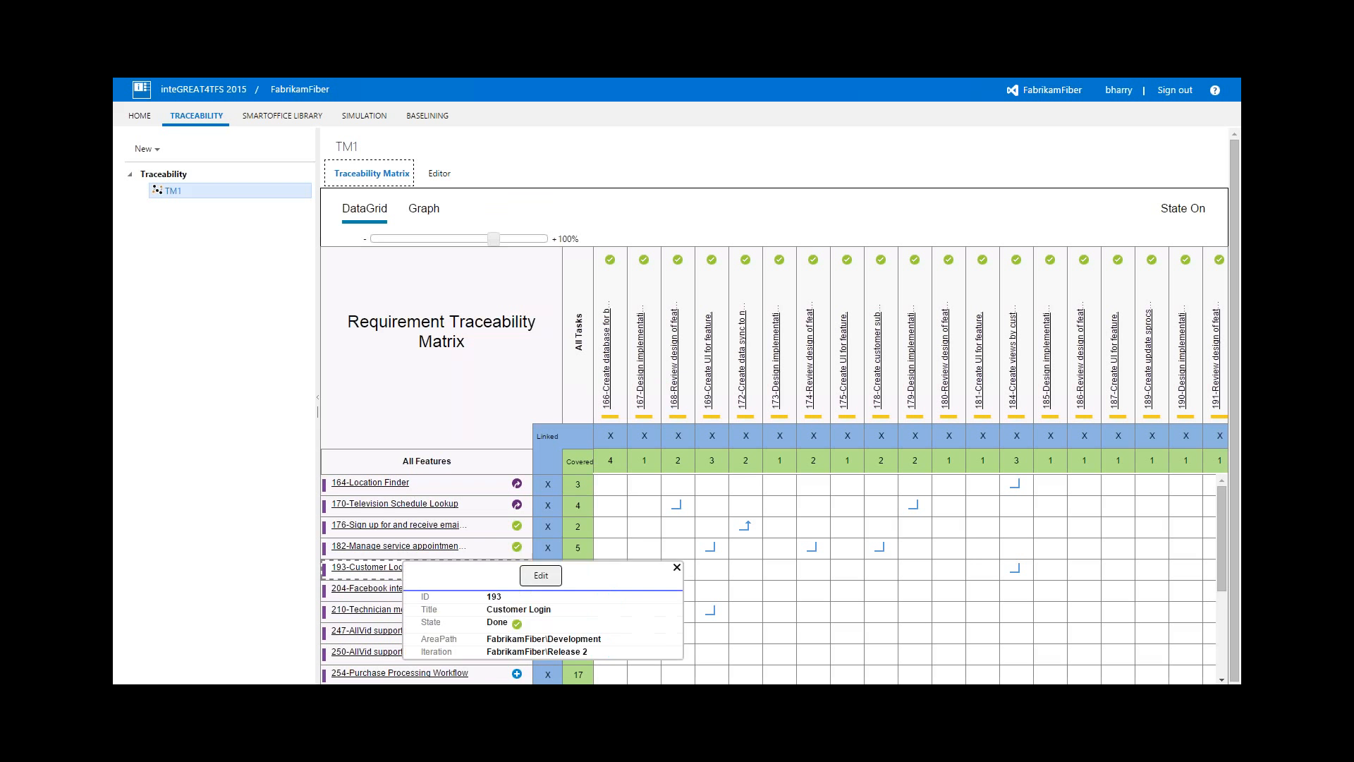
{"action": "left_click", "coordinate": [687, 513]}
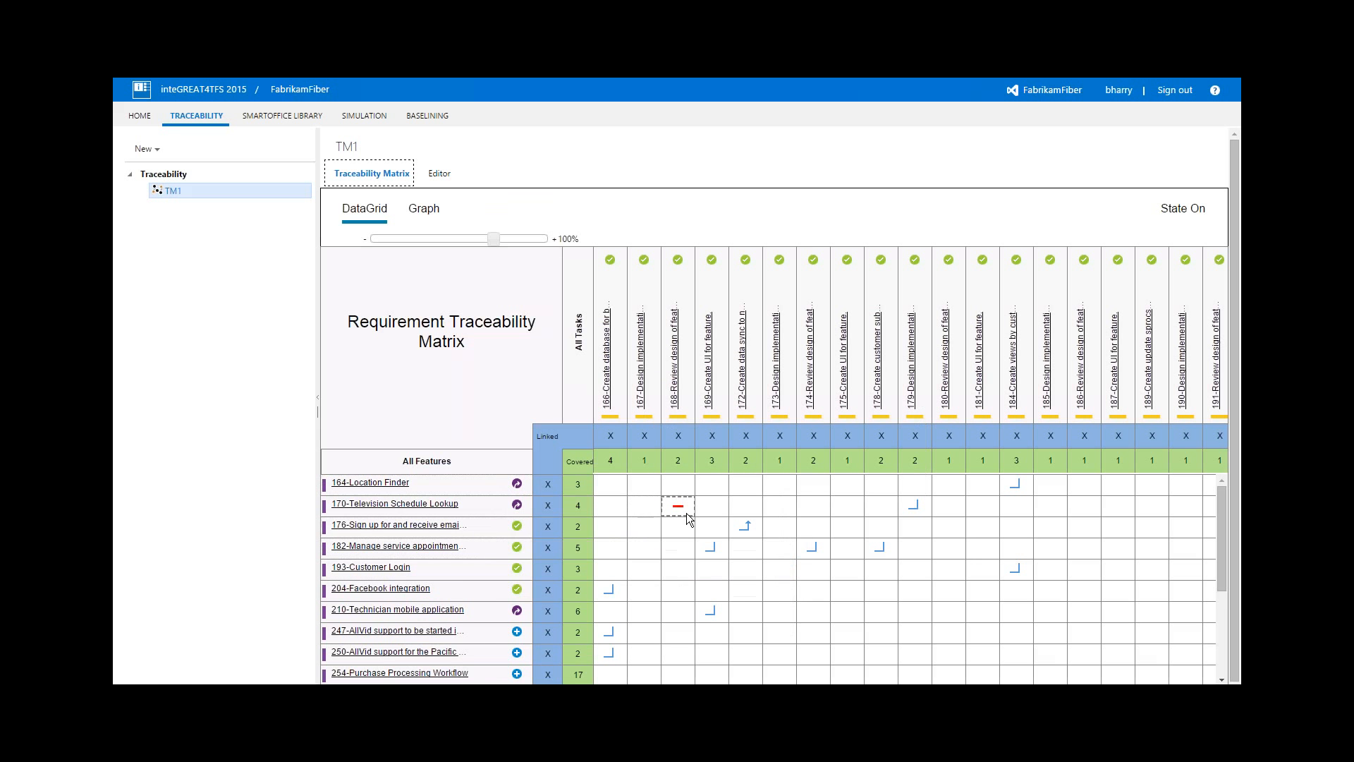
{"action": "left_click", "coordinate": [471, 492]}
{"action": "left_click", "coordinate": [618, 515]}
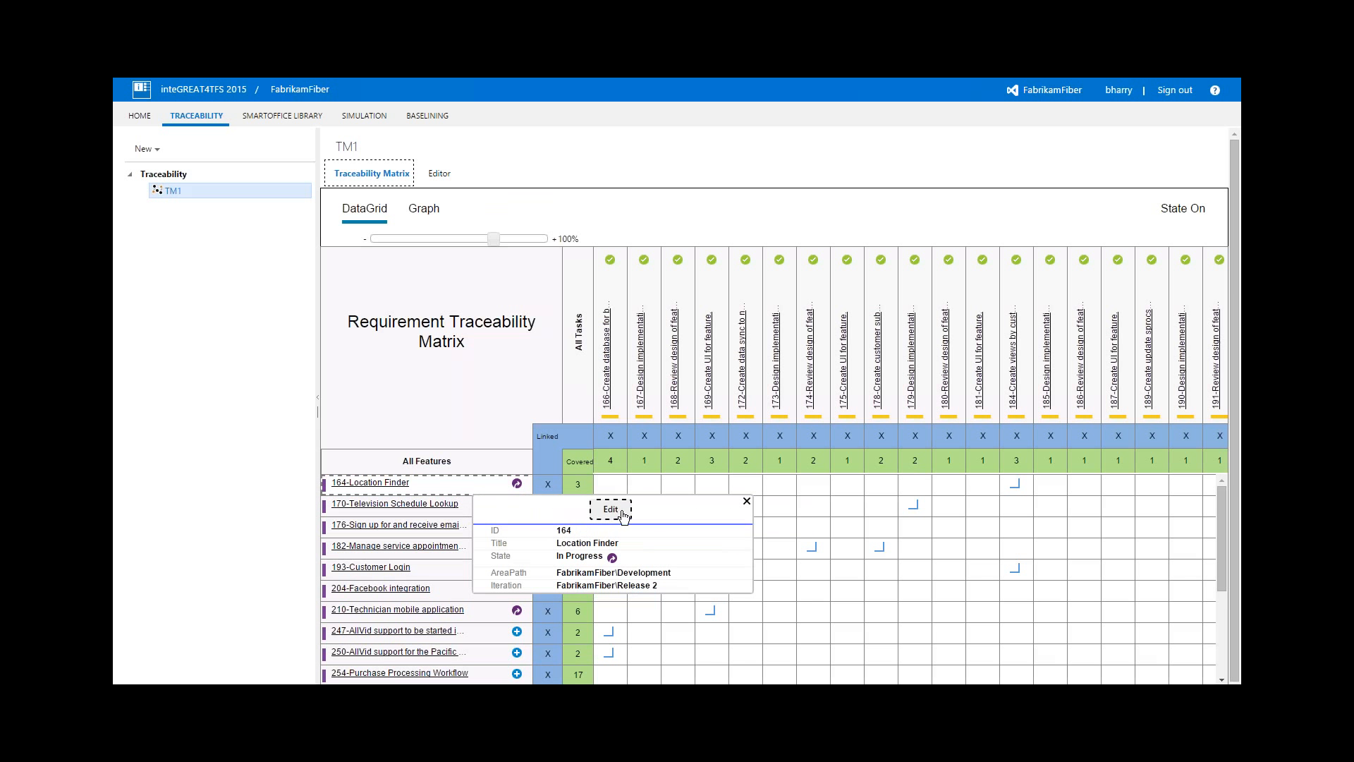
{"action": "left_click", "coordinate": [746, 501]}
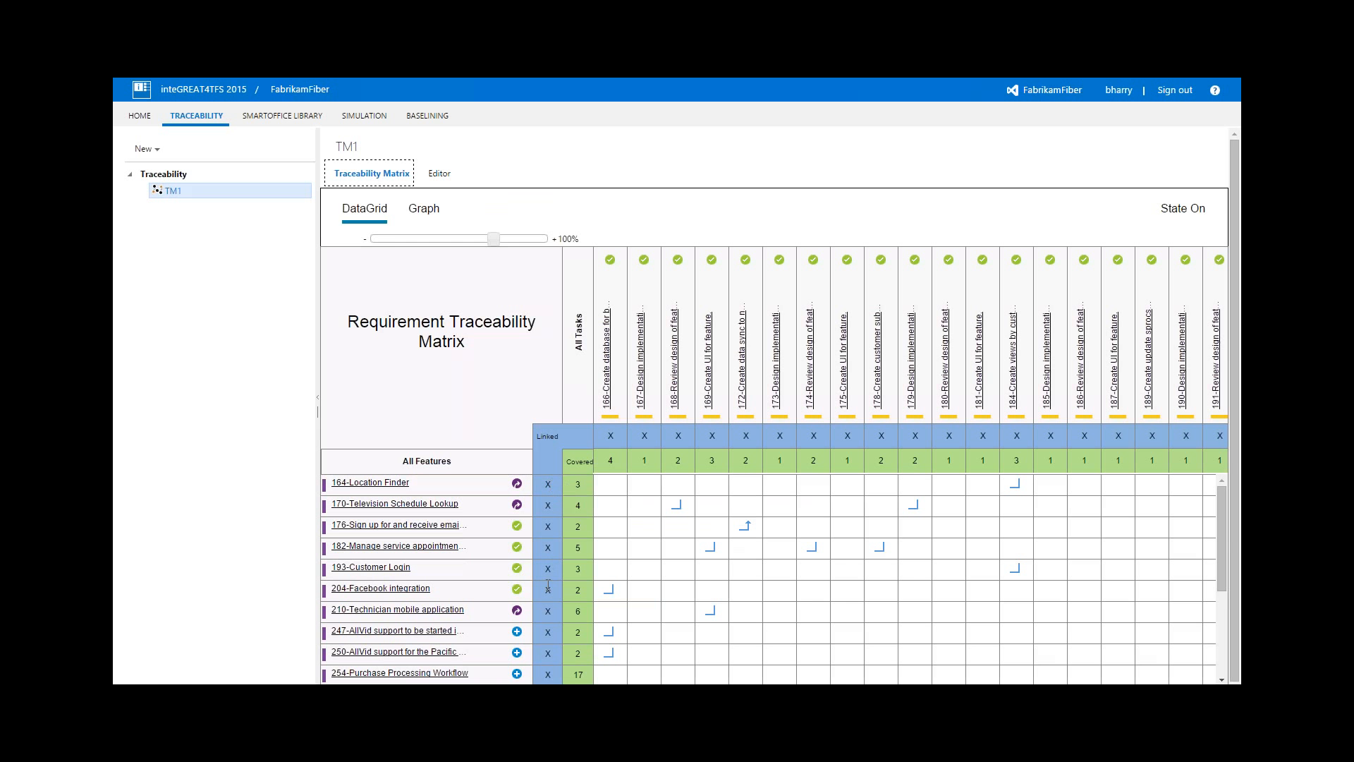
Remove the link between the Television Schedule Lookup feature and task 168, Review design of feature
{"action": "left_click", "coordinate": [675, 507]}
{"action": "left_click", "coordinate": [677, 506]}
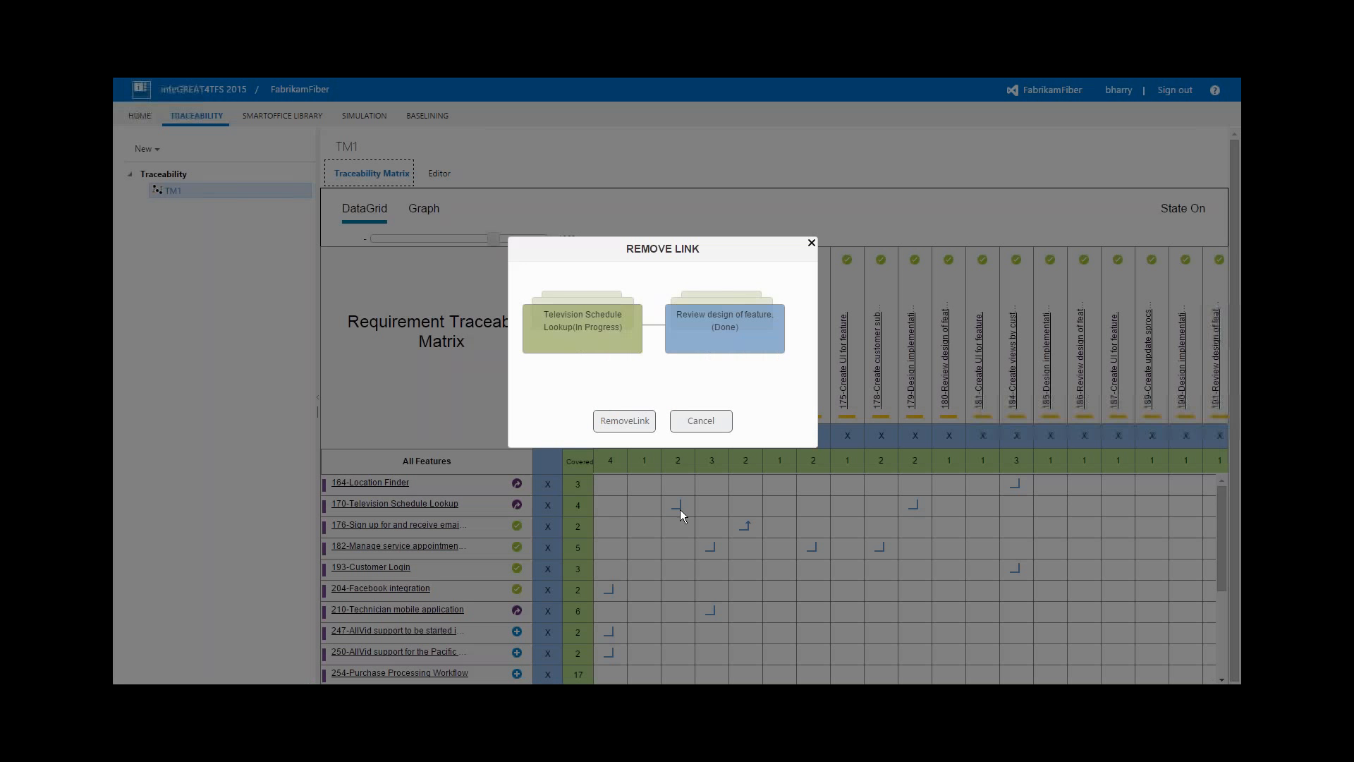
{"action": "left_click", "coordinate": [625, 422]}
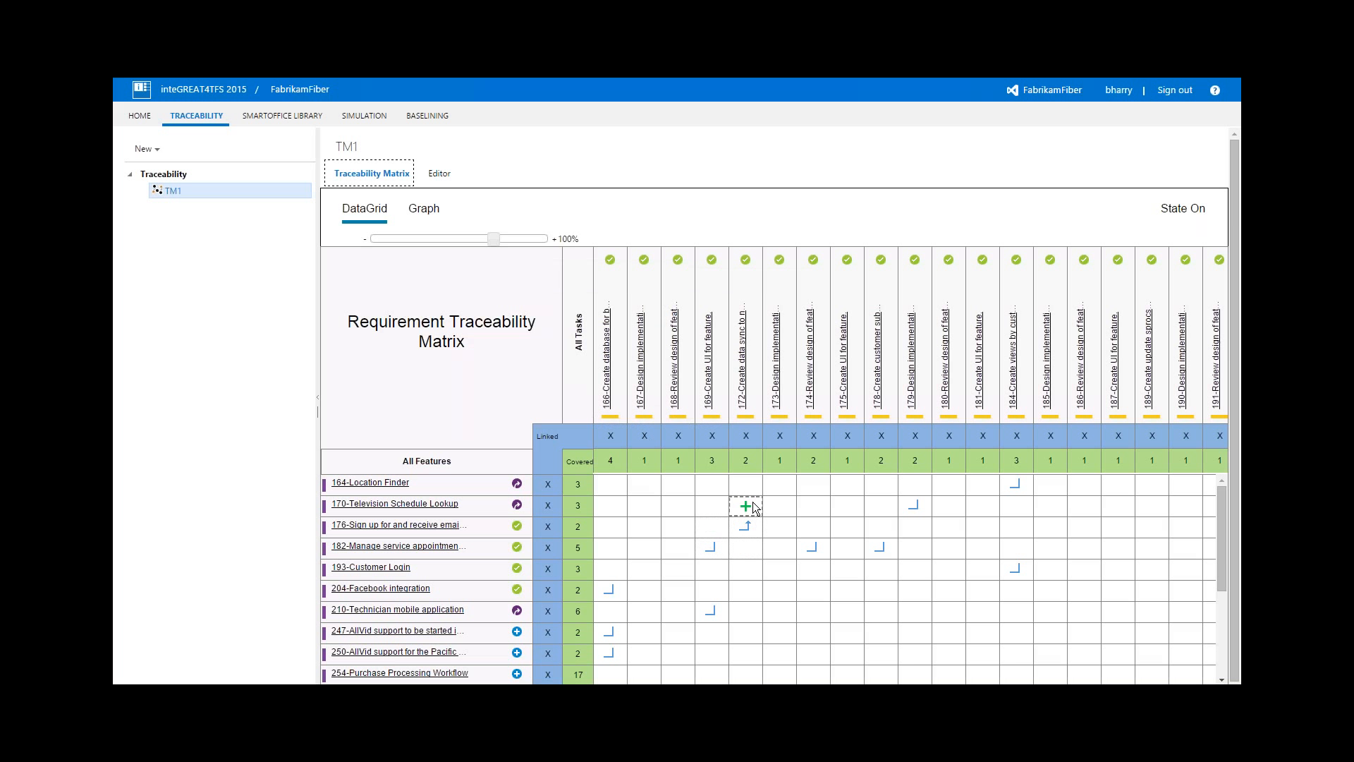
Link the Television Schedule Lookup feature to task 172, Create data sync to network schedule provider databases, with link type Affects
{"action": "left_click", "coordinate": [749, 506]}
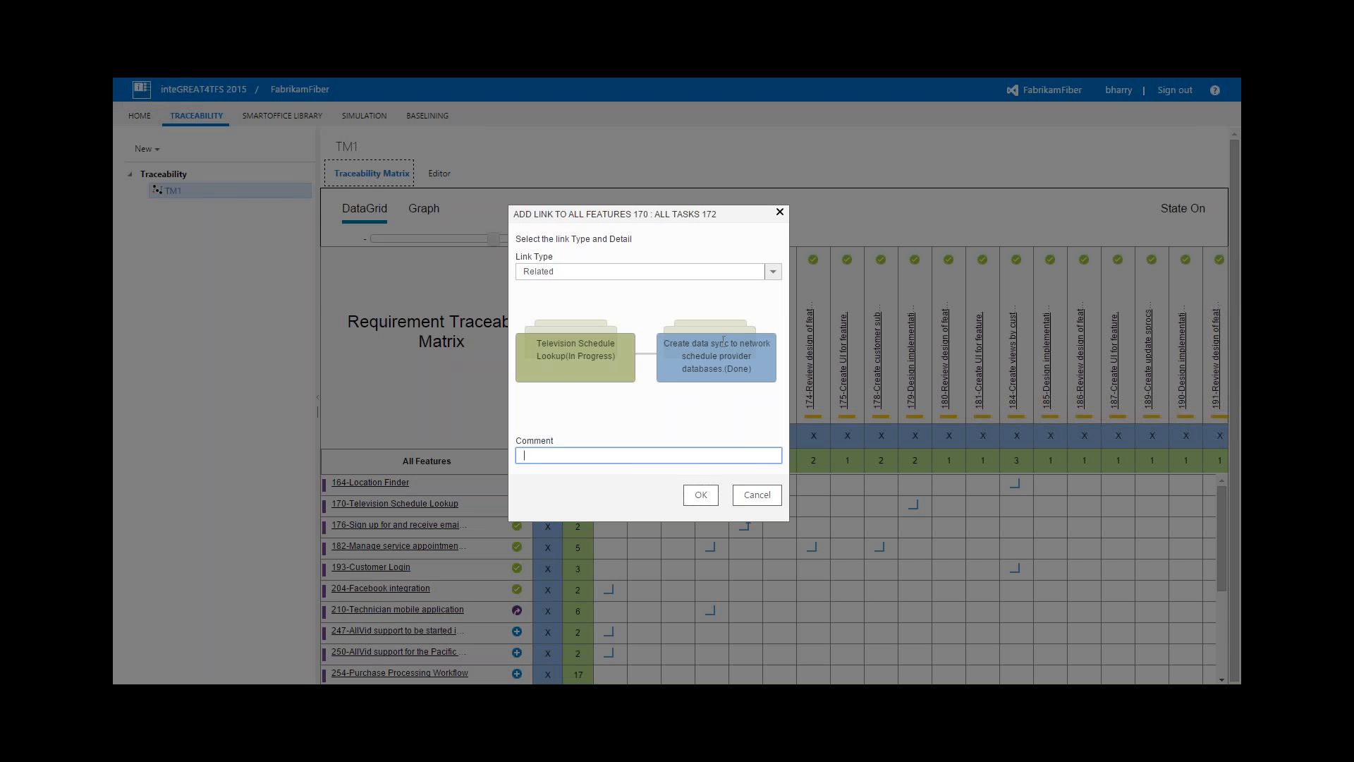
{"action": "left_click", "coordinate": [772, 272]}
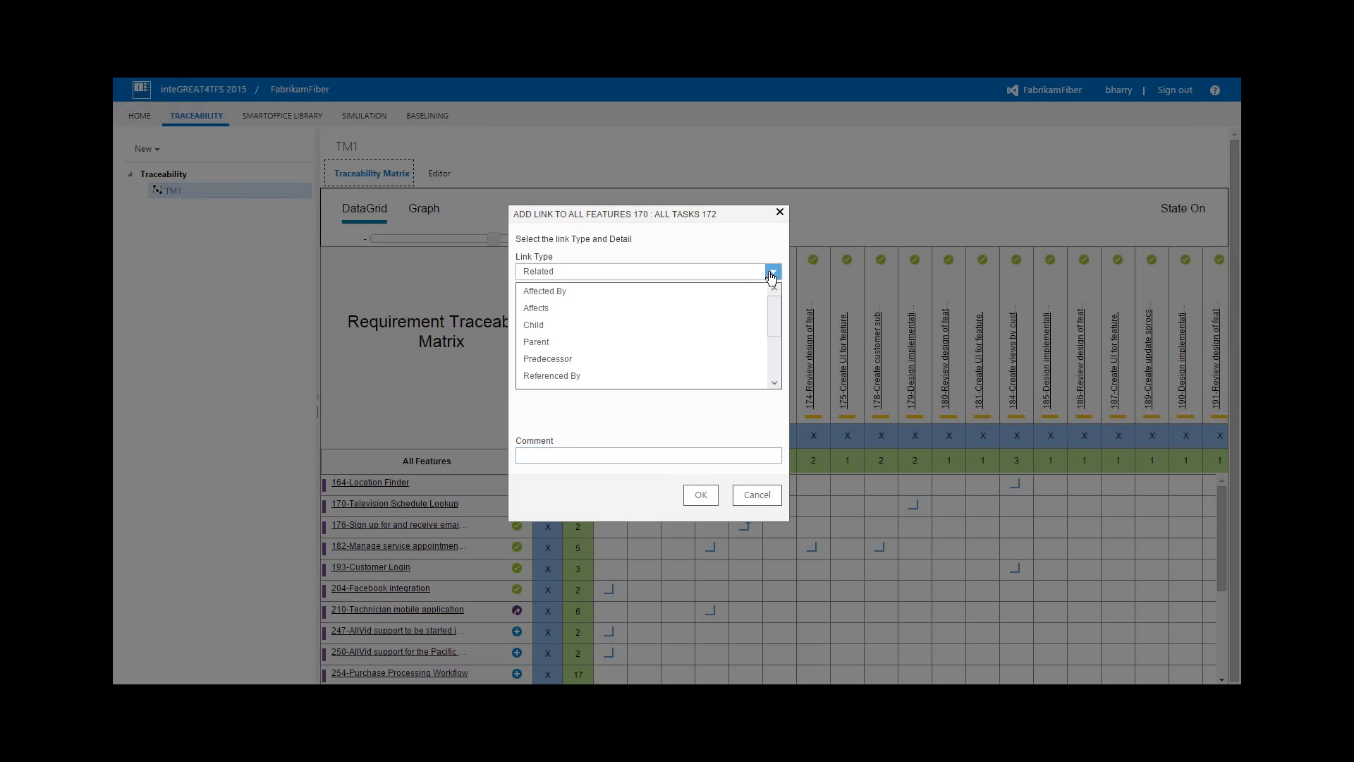
{"action": "left_click", "coordinate": [726, 325]}
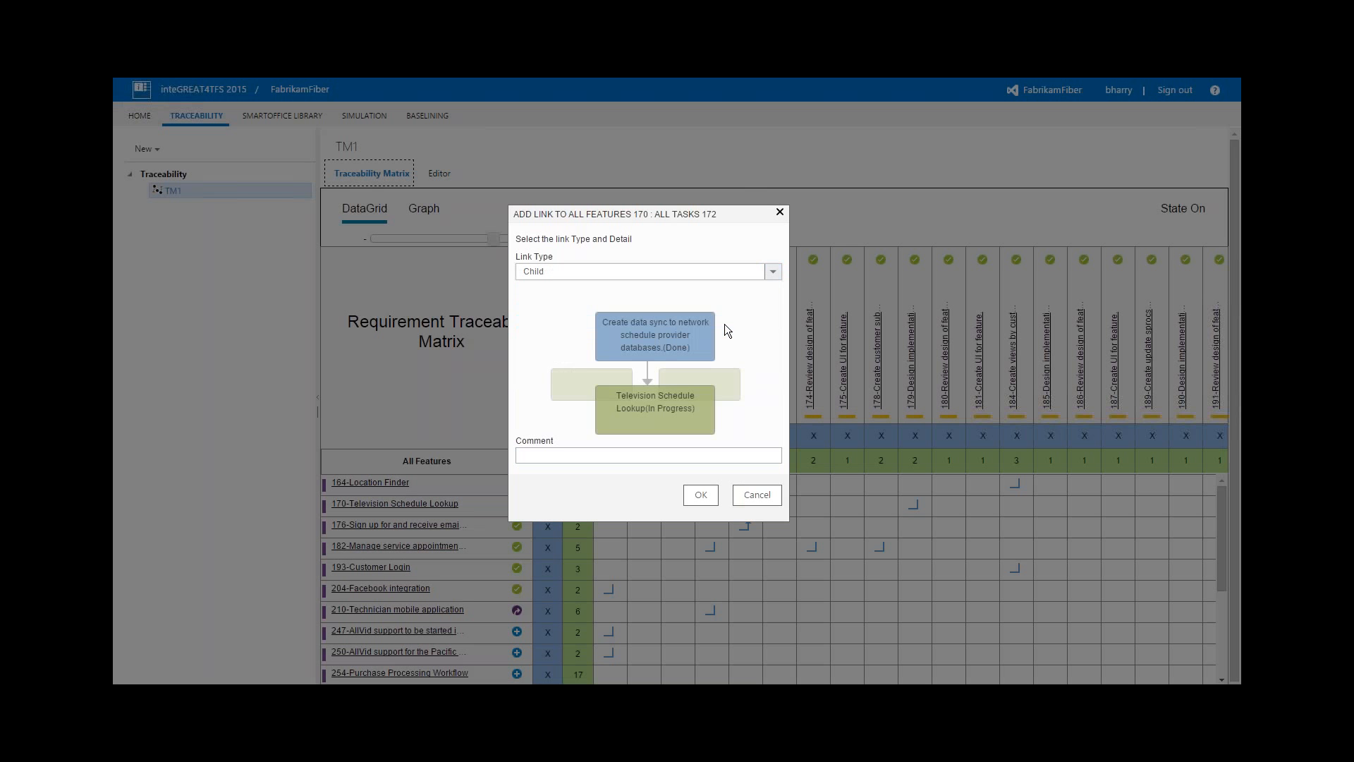
{"action": "left_click", "coordinate": [765, 272]}
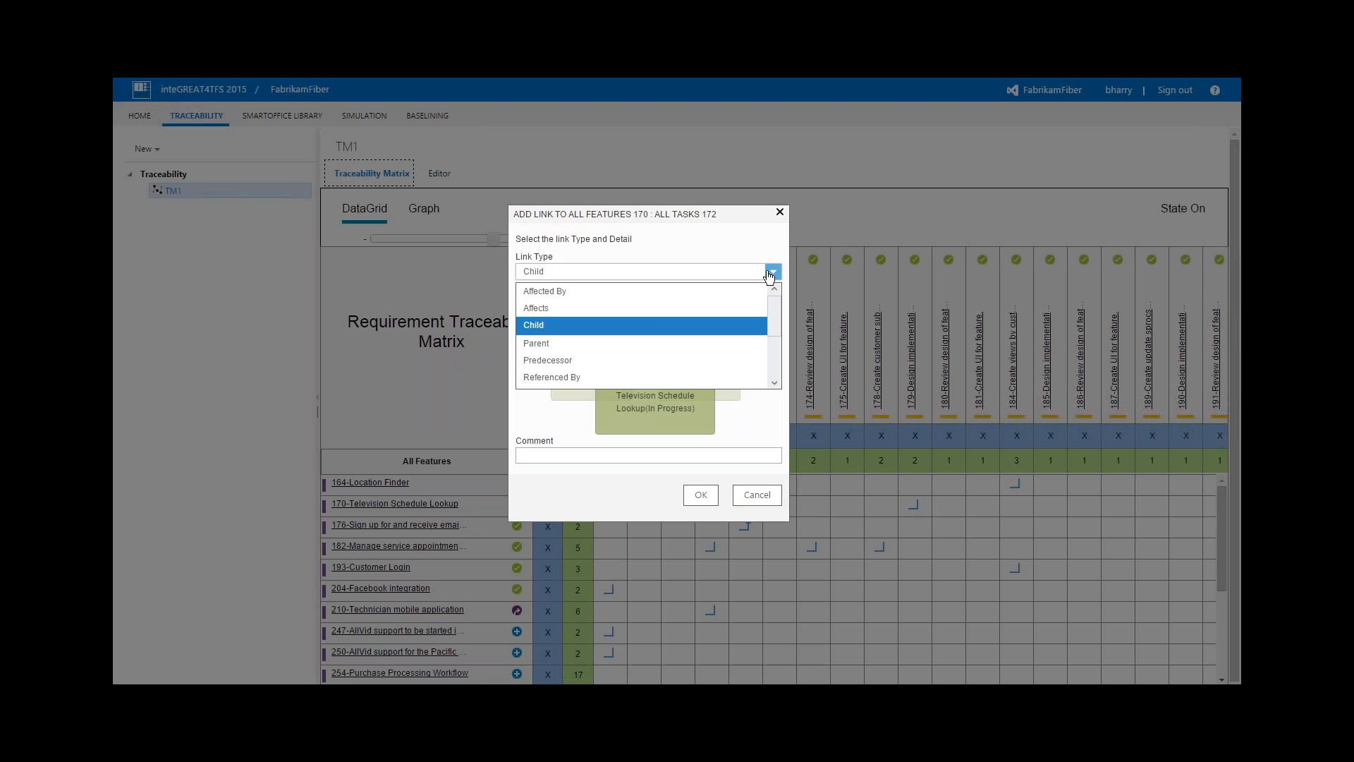
{"action": "left_click", "coordinate": [726, 313]}
{"action": "left_click", "coordinate": [701, 499]}
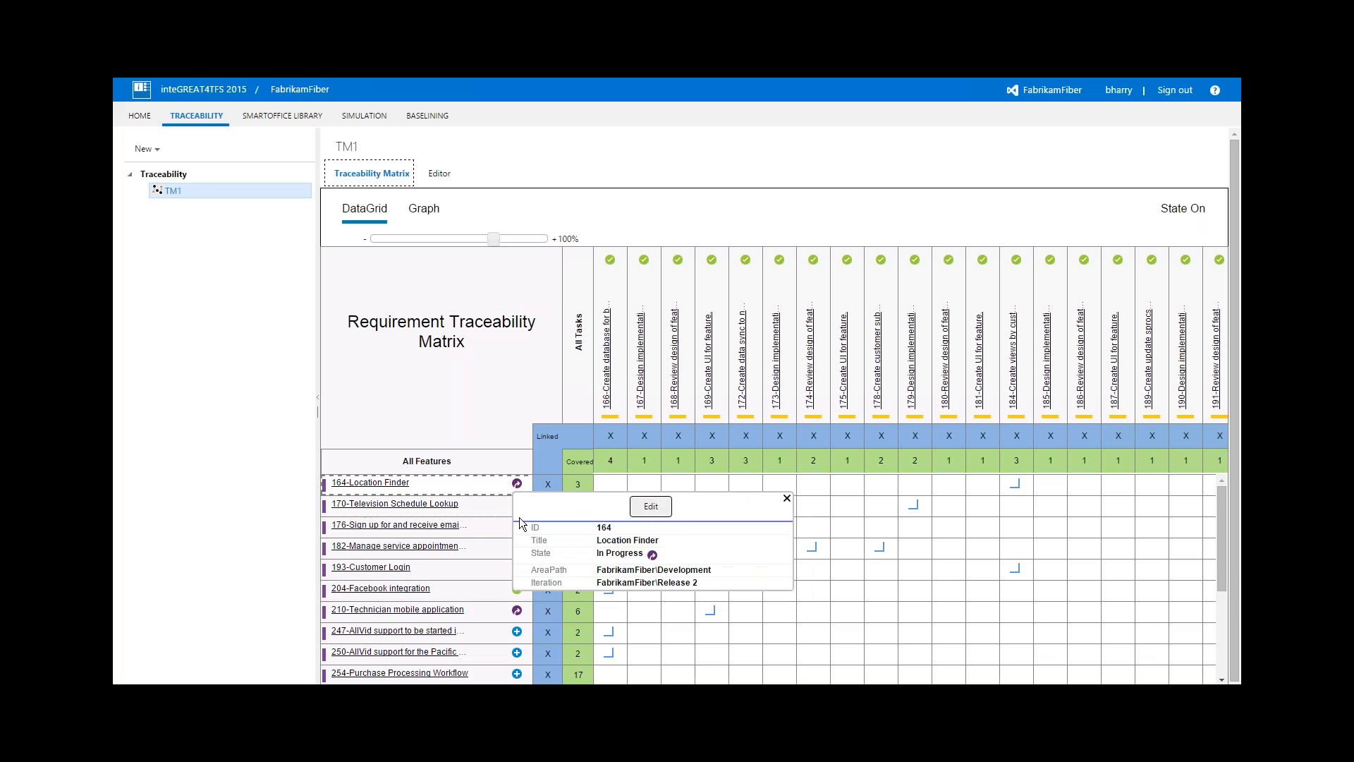
Examine feature and task details in the matrix, toggle the state display off and on, and look at the options for new traceability items
{"action": "mouse_move", "coordinate": [509, 578]}
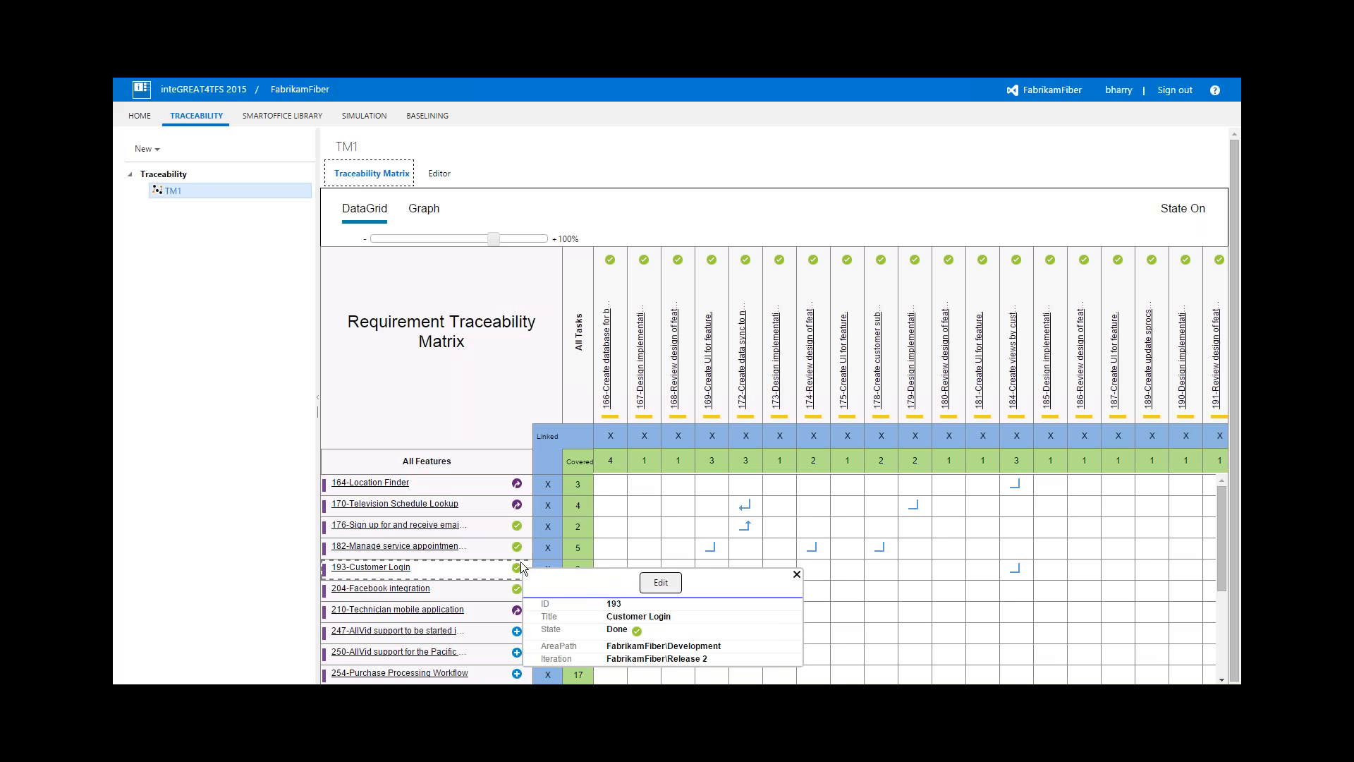
{"action": "mouse_move", "coordinate": [520, 546]}
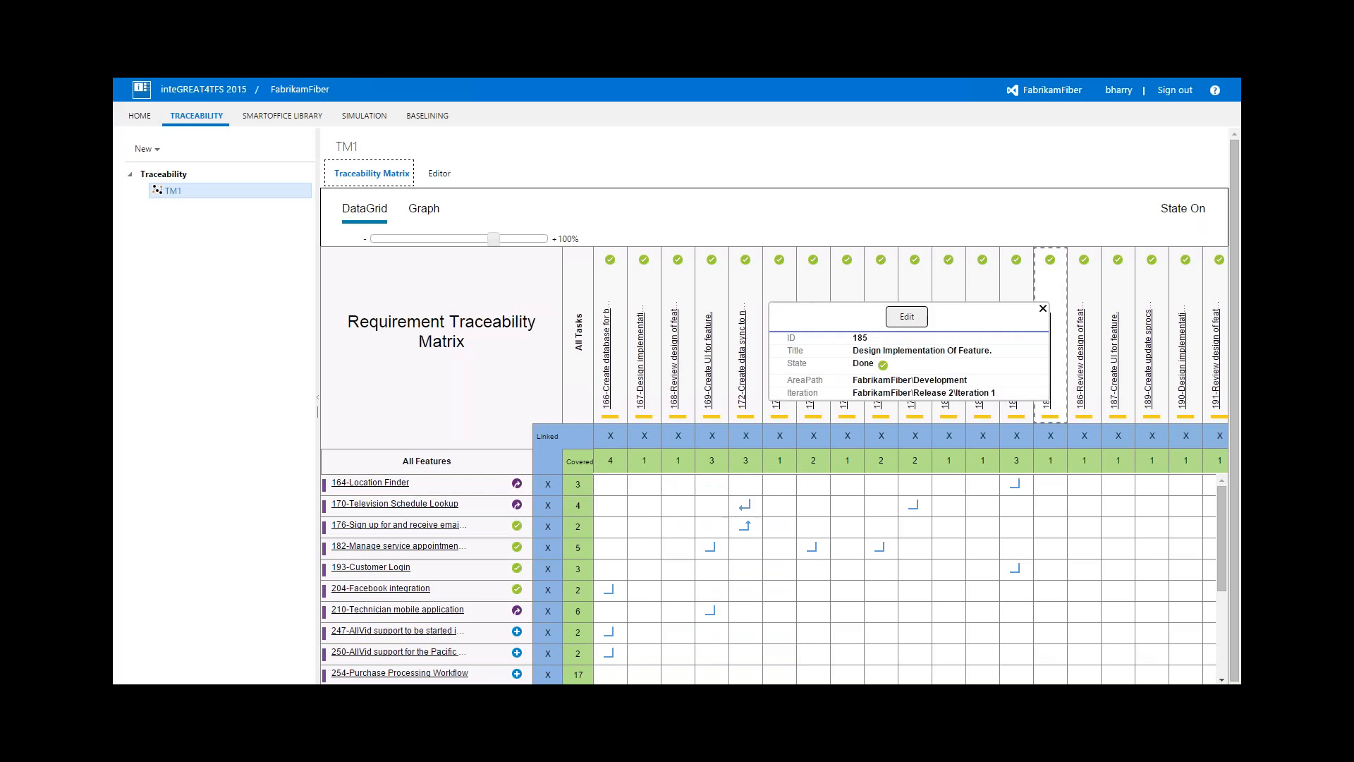
{"action": "left_click", "coordinate": [1195, 210]}
{"action": "left_click", "coordinate": [1196, 210]}
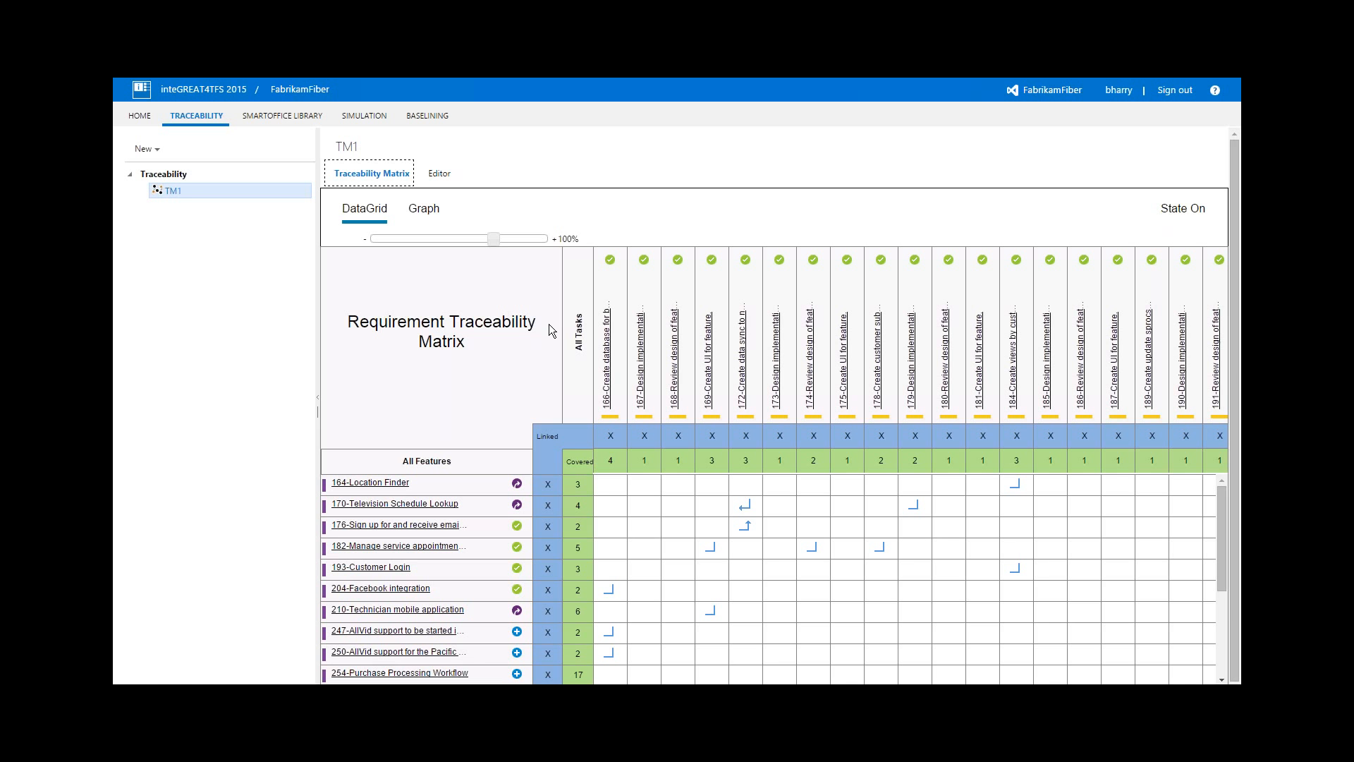
{"action": "left_click", "coordinate": [640, 522]}
{"action": "mouse_move", "coordinate": [370, 484]}
{"action": "left_click", "coordinate": [156, 146]}
{"action": "left_click", "coordinate": [163, 181]}
View the work items of the PBI New baseline instead of its comparison, and look at the options for creating a baseline
{"action": "left_click", "coordinate": [379, 120]}
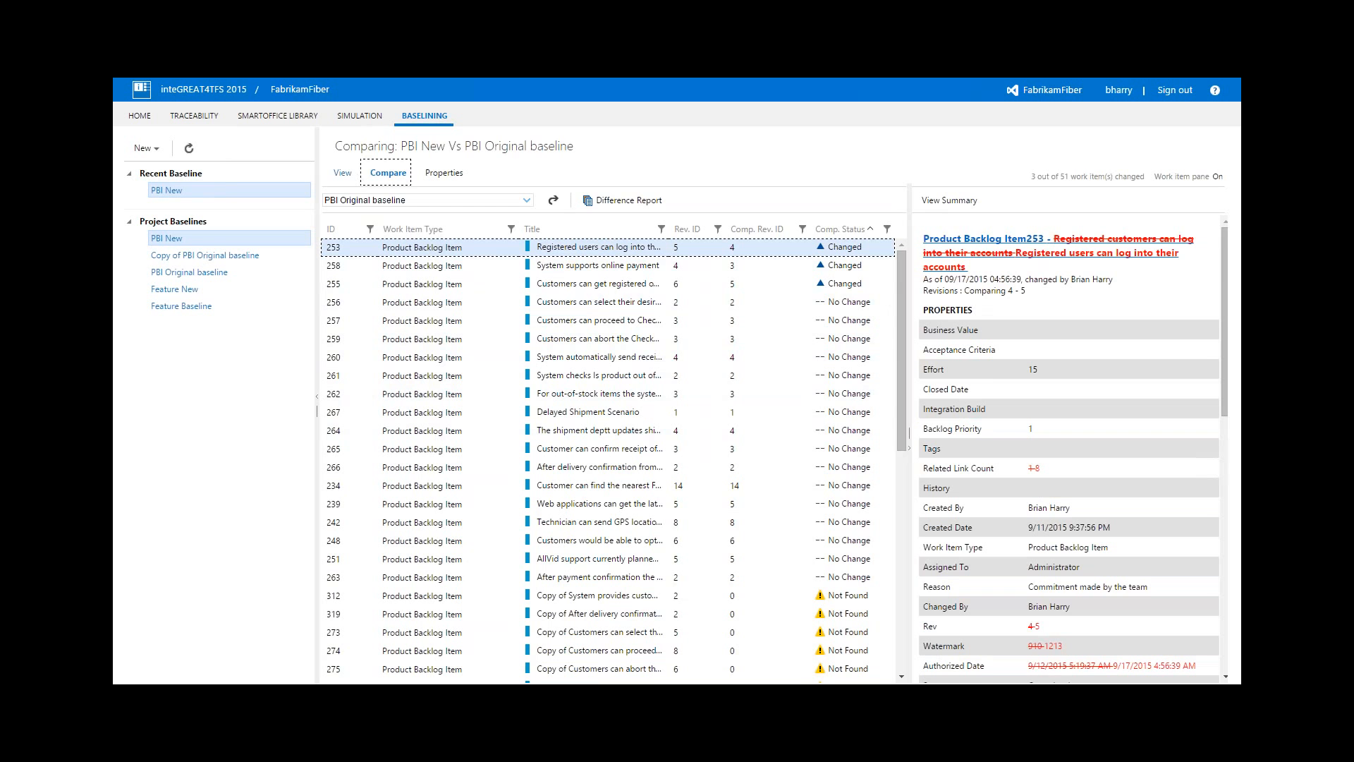
{"action": "left_click", "coordinate": [343, 172]}
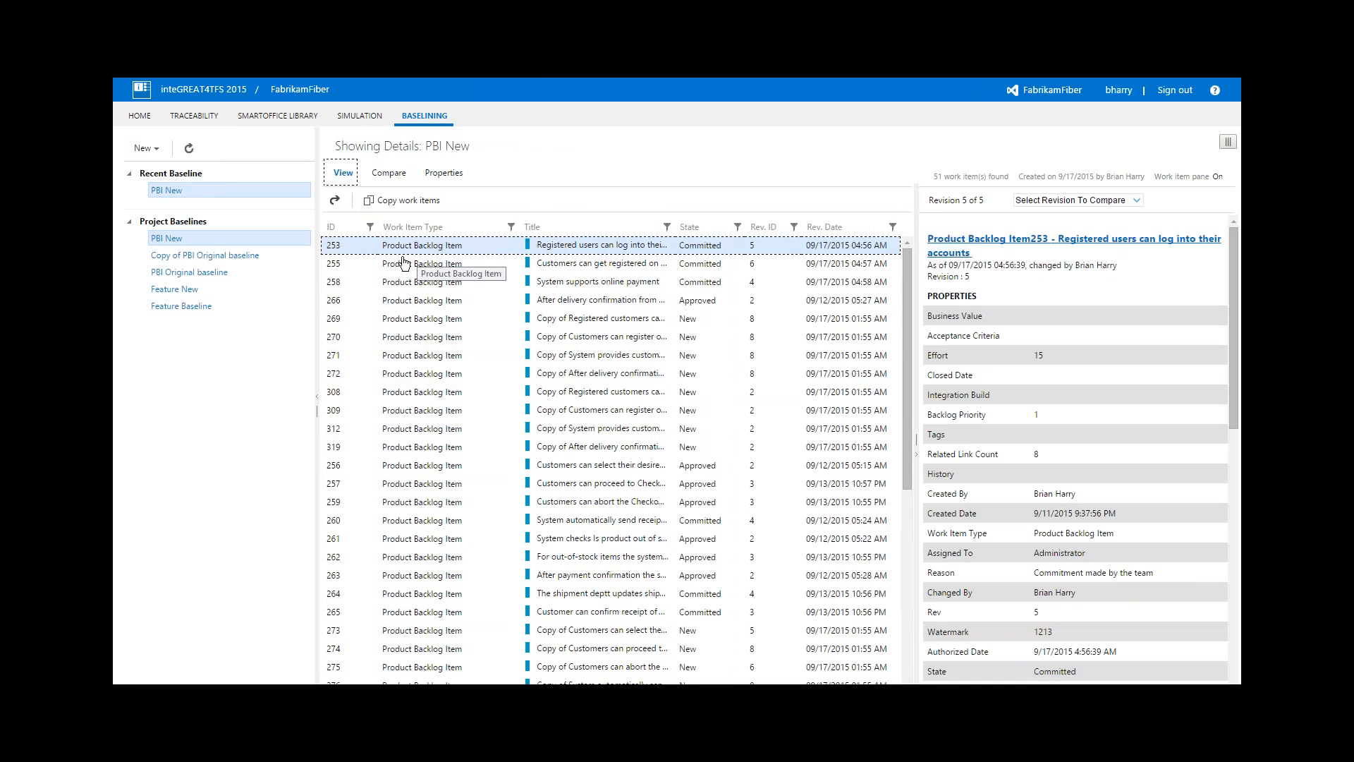
{"action": "left_click", "coordinate": [146, 148]}
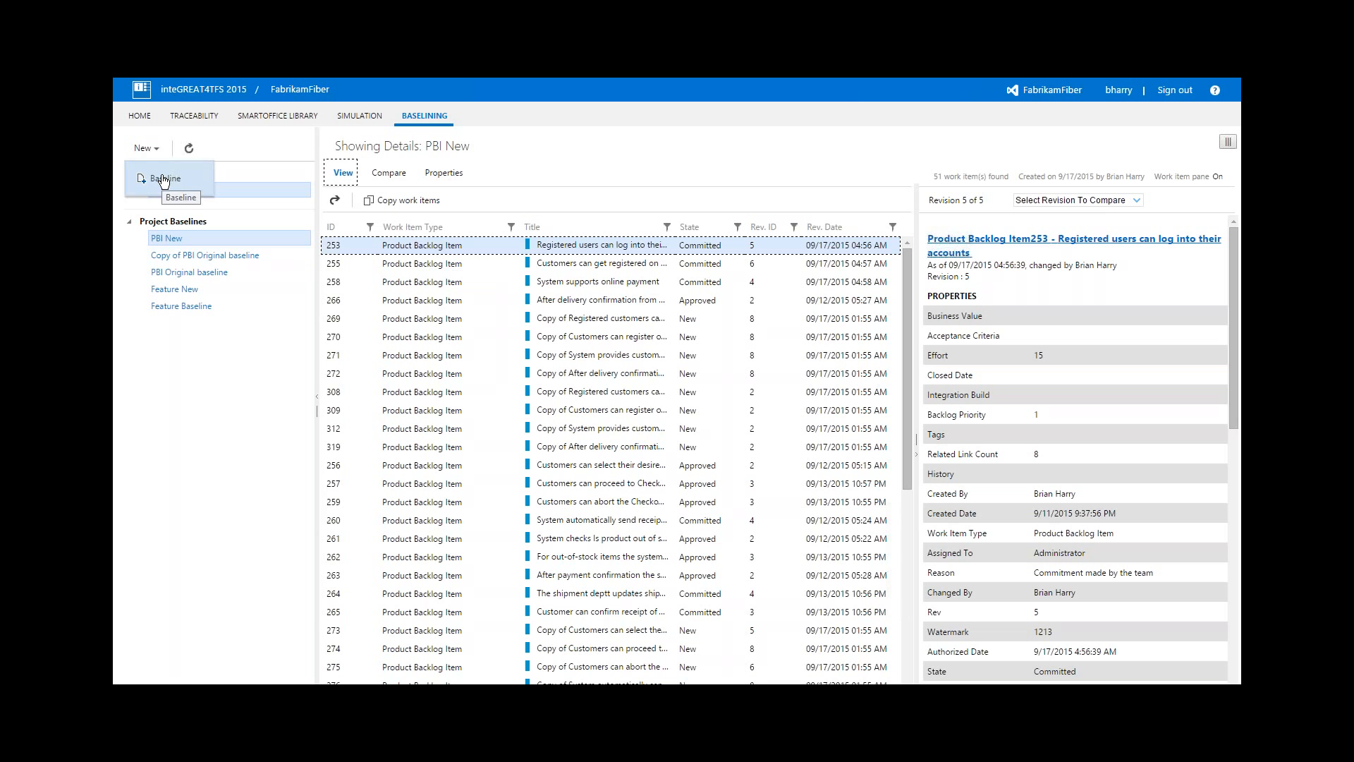
{"action": "left_click", "coordinate": [174, 368]}
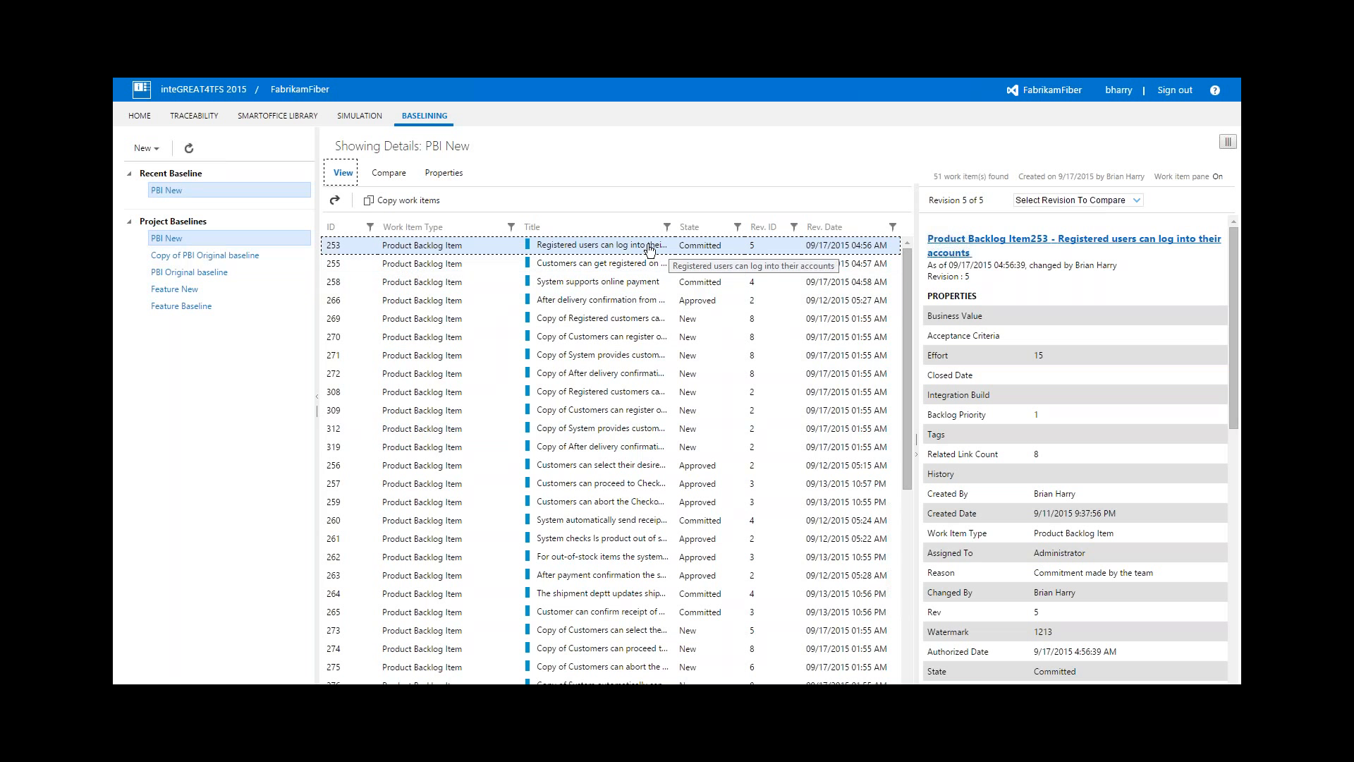
Compare the current revision of product backlog item 253 with revision 1 and look over its list of revisions
{"action": "left_click", "coordinate": [1081, 201]}
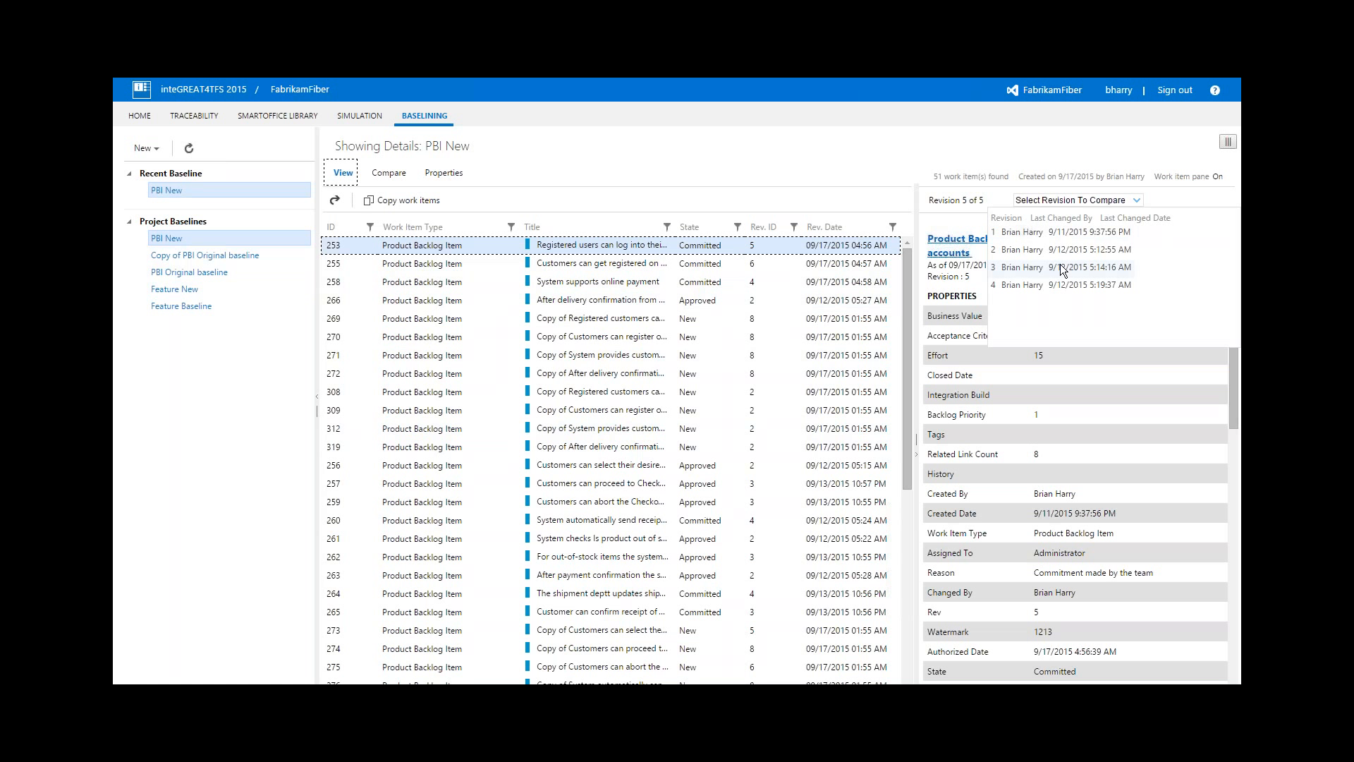
{"action": "left_click", "coordinate": [1056, 231]}
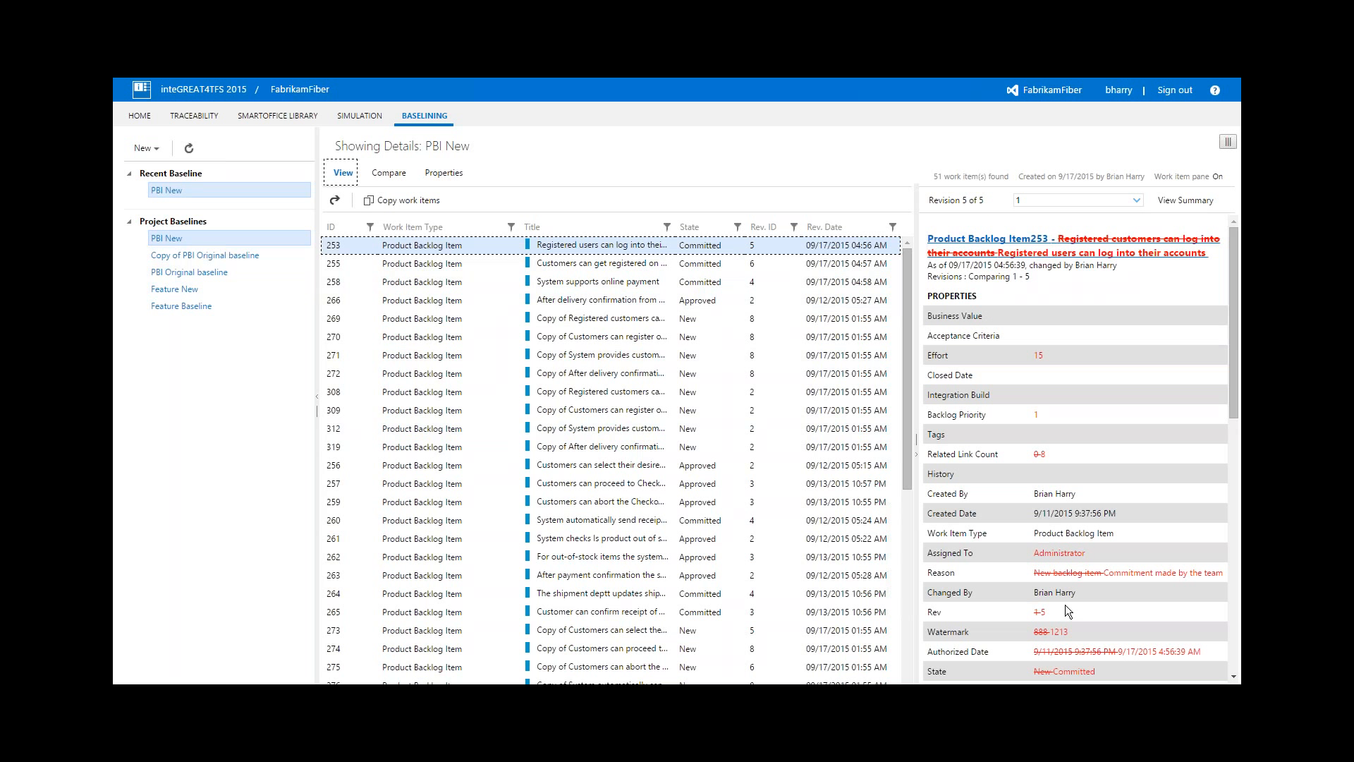
{"action": "left_click", "coordinate": [1029, 202]}
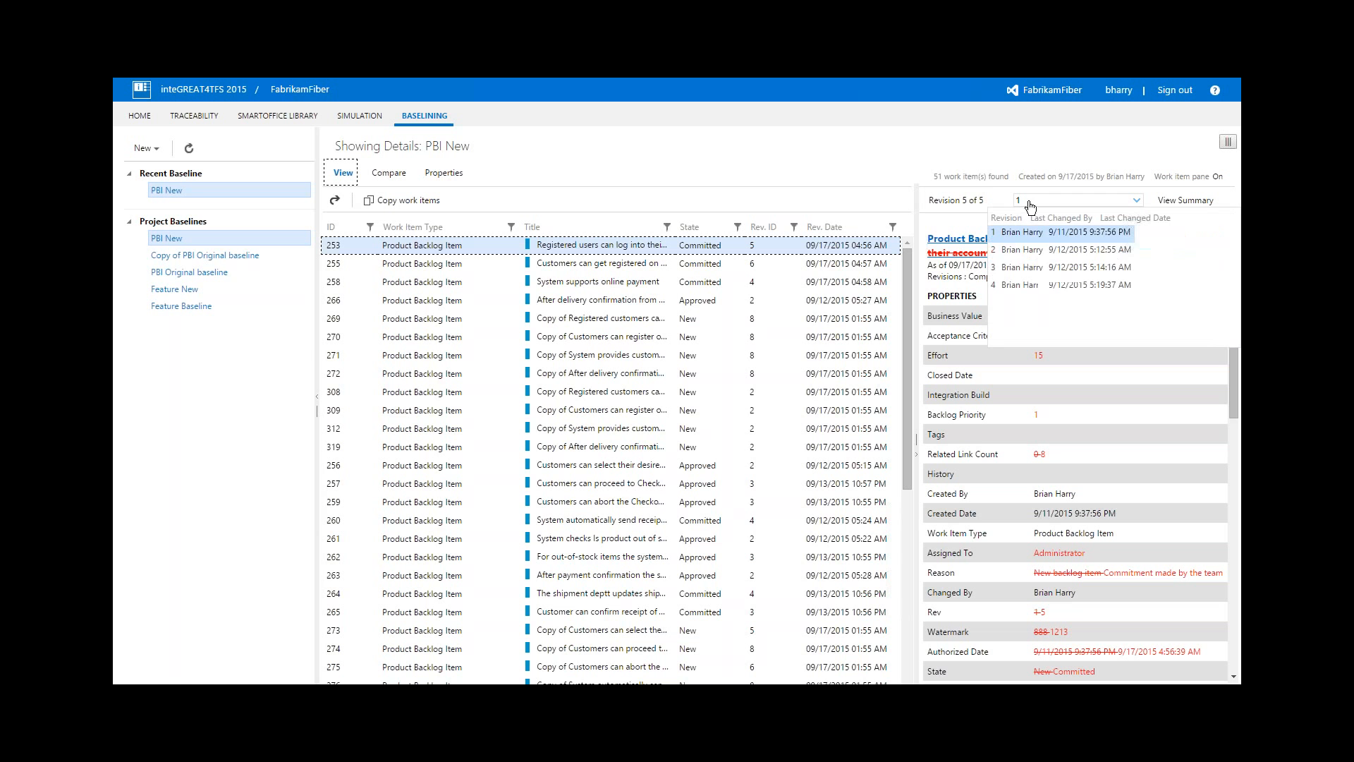
{"action": "left_click", "coordinate": [999, 367]}
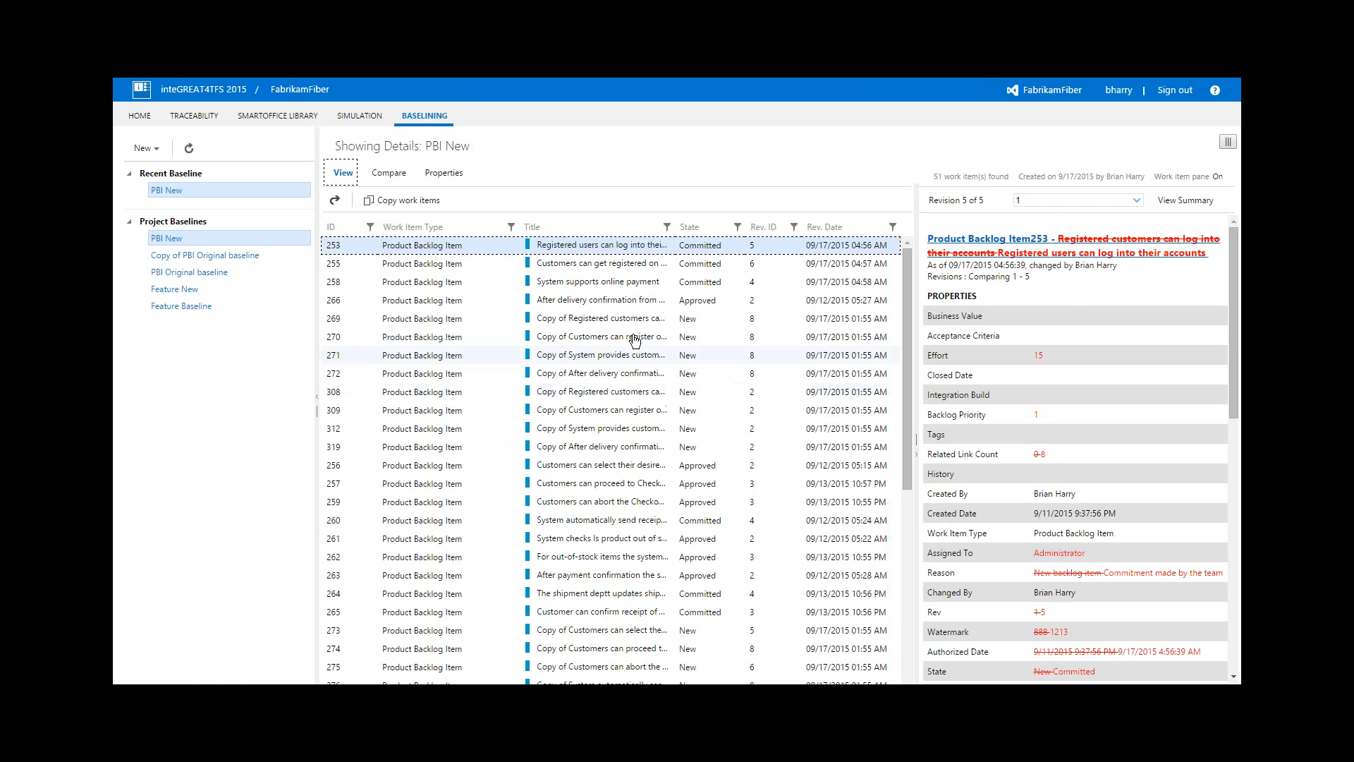
Compare the PBI New baseline with the current version and look through the comparison status of its work items
{"action": "left_click", "coordinate": [402, 178]}
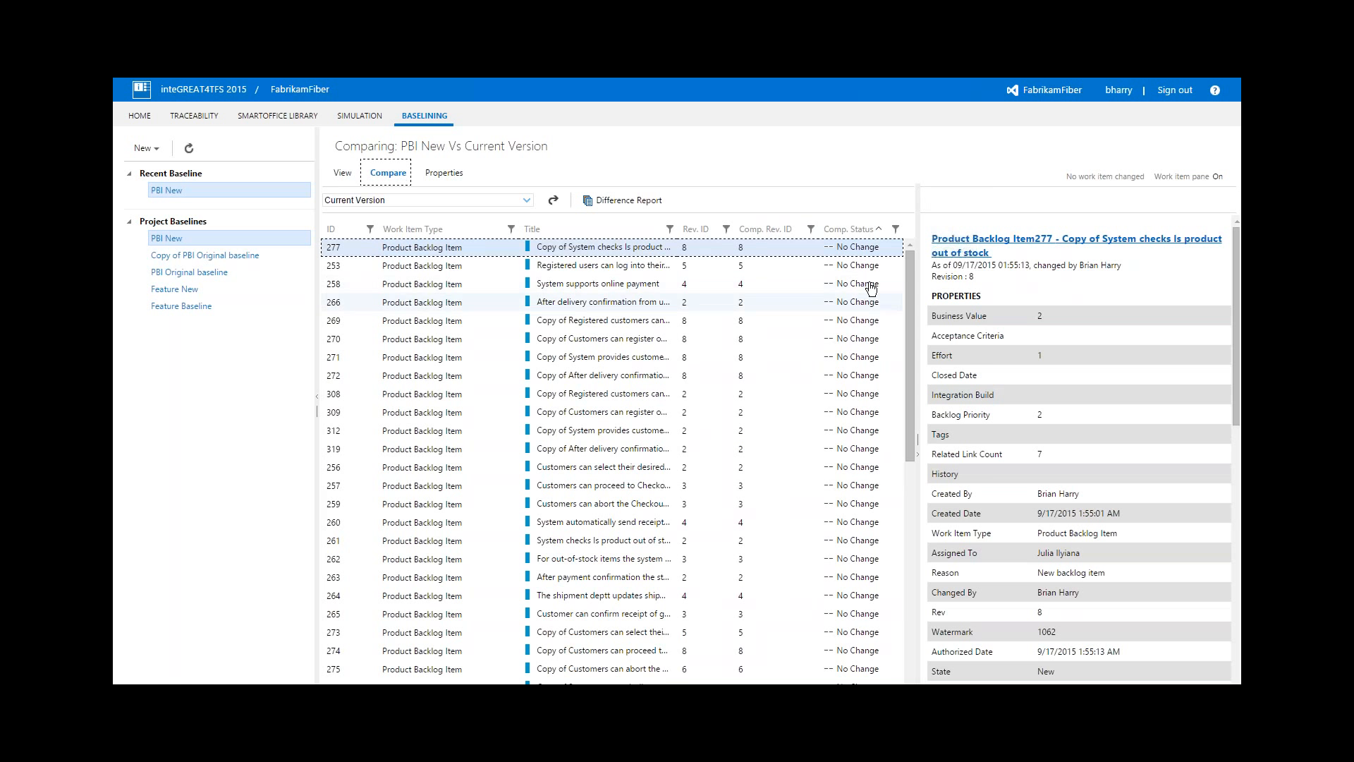
{"action": "left_click_drag", "start_coordinate": [907, 271], "coordinate": [904, 494]}
{"action": "left_click_drag", "start_coordinate": [932, 351], "coordinate": [907, 256]}
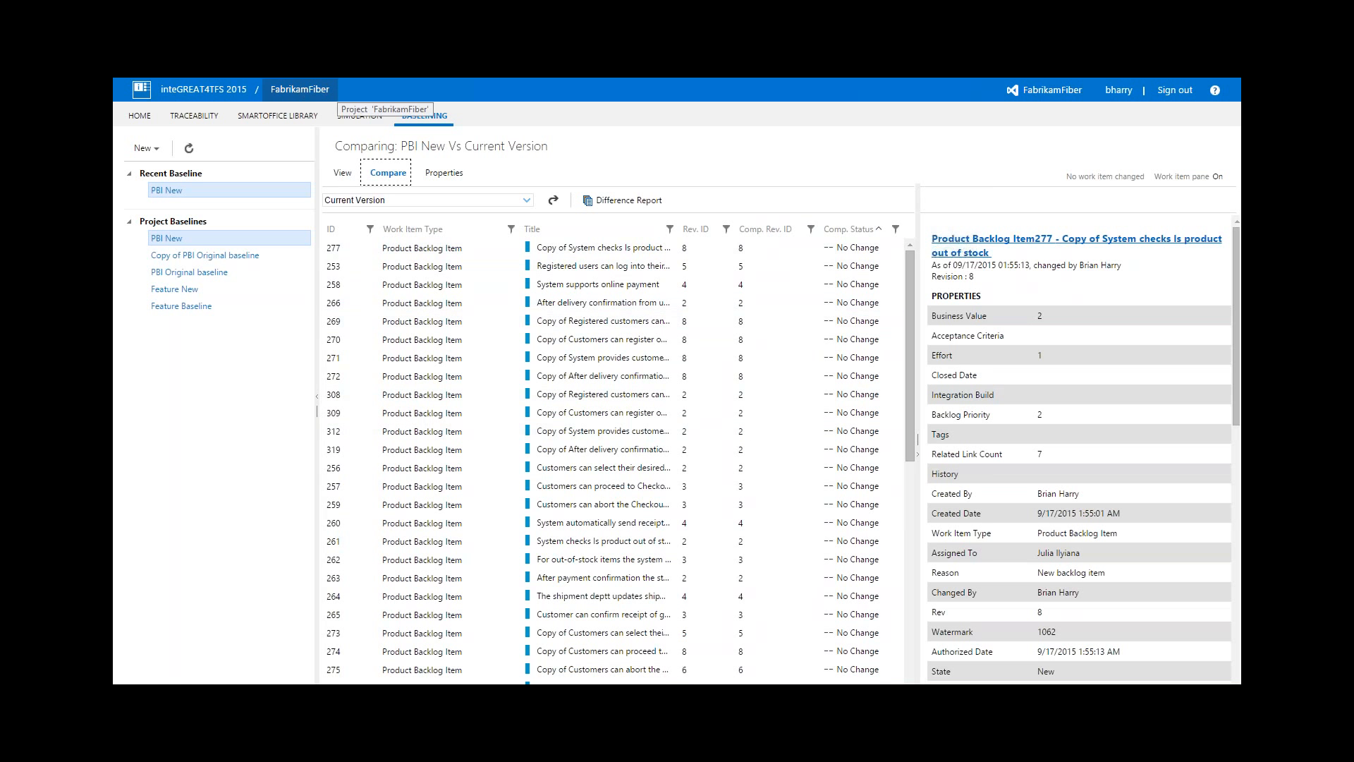
Compare the PBI New baseline with PBI Original baseline and review the differences between their work items
{"action": "left_click", "coordinate": [390, 201]}
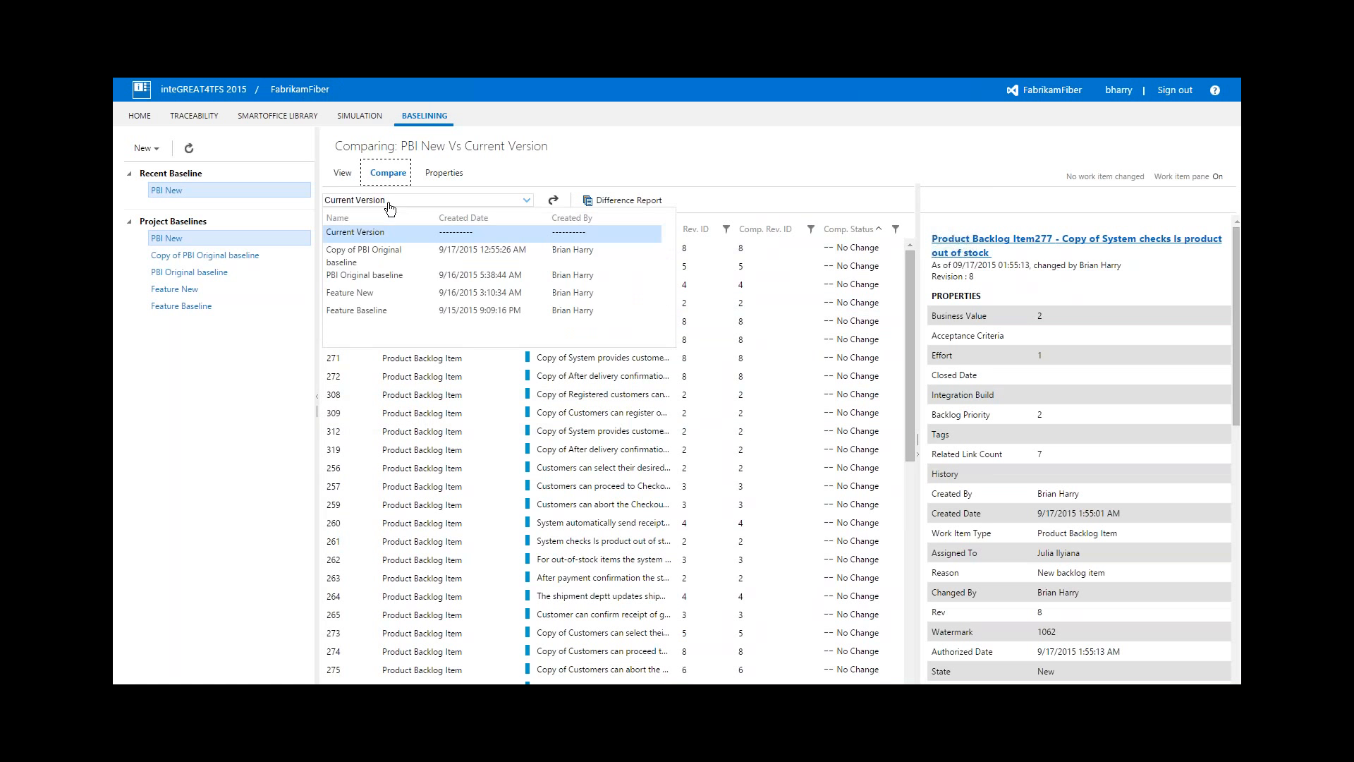
{"action": "left_click", "coordinate": [378, 279]}
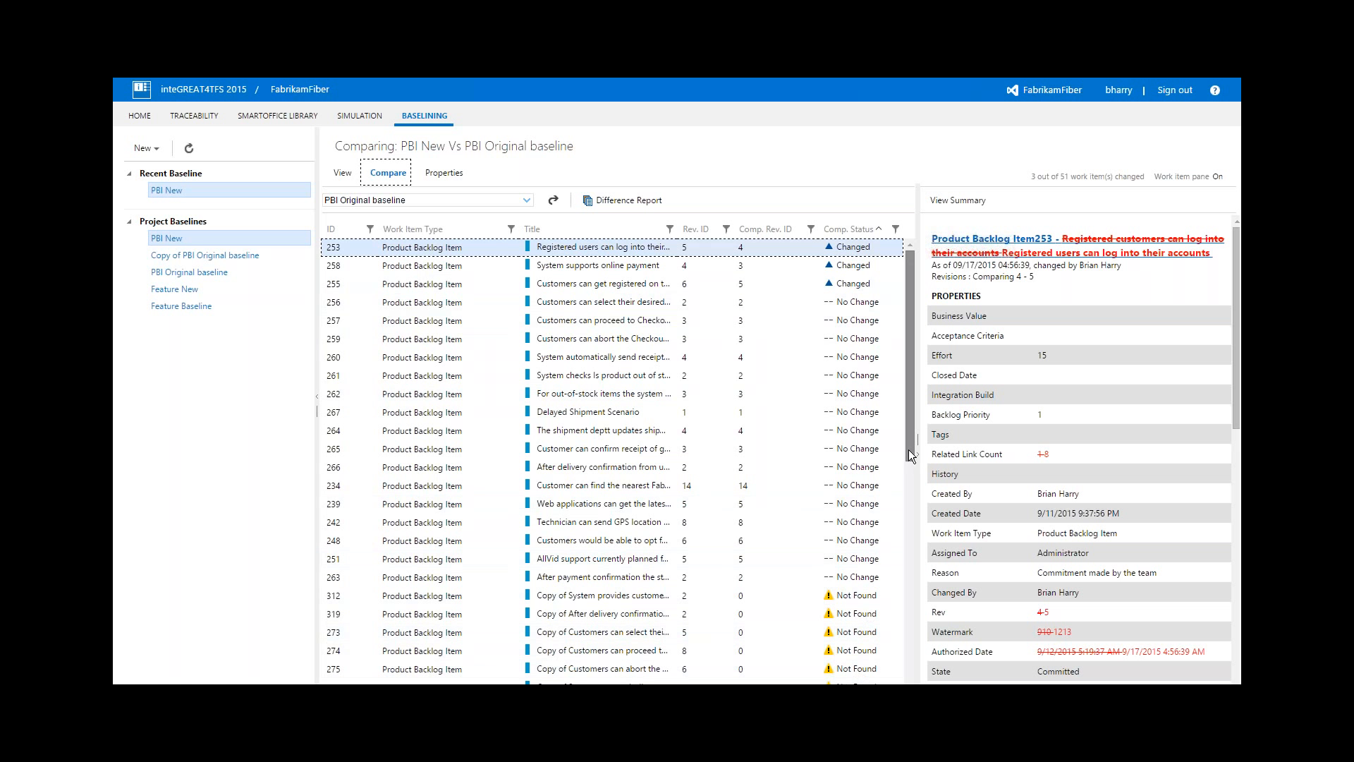
{"action": "mouse_move", "coordinate": [909, 454]}
{"action": "left_mouse_down"}
{"action": "mouse_move", "coordinate": [906, 664]}
{"action": "mouse_move", "coordinate": [905, 445]}
{"action": "left_mouse_up"}
Look at the difference report options for PBI New and PBI Original baseline, and close them without generating a report
{"action": "left_click", "coordinate": [636, 201]}
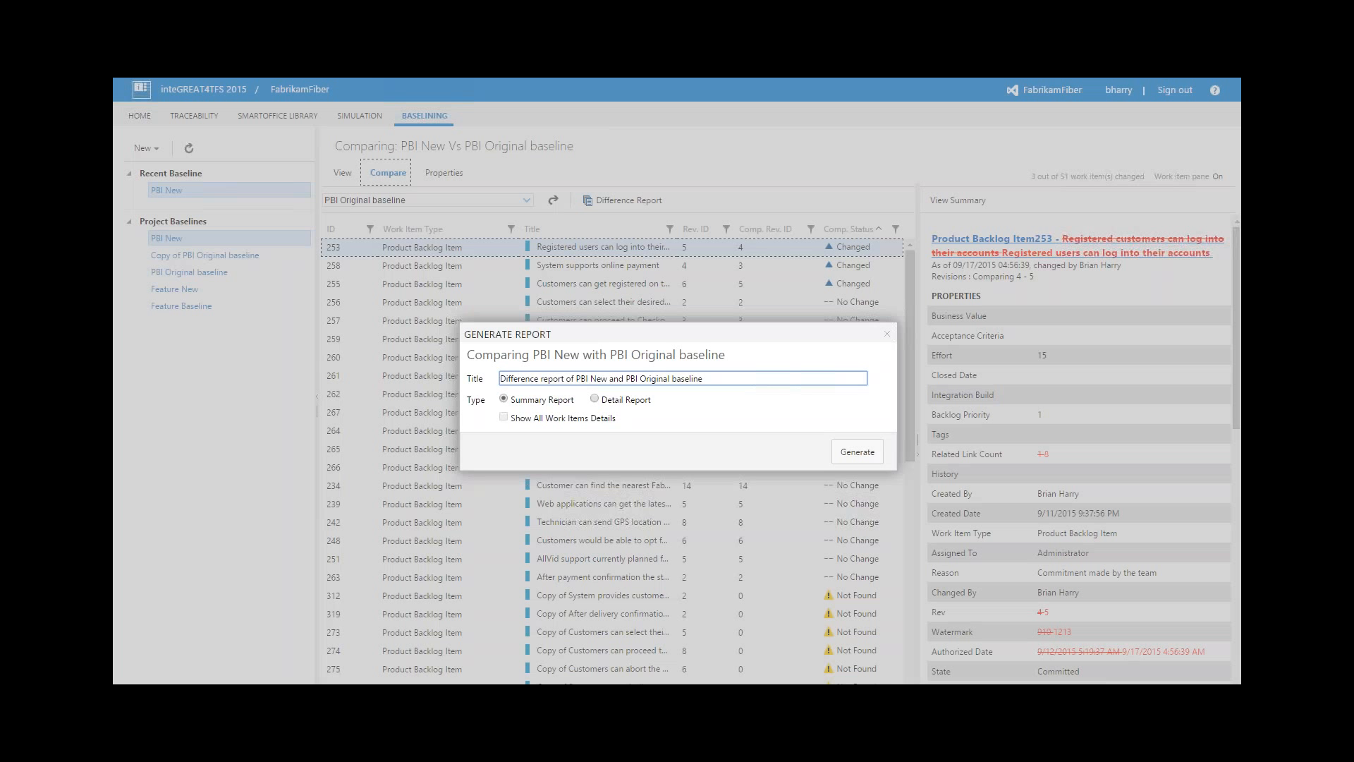
{"action": "left_click", "coordinate": [887, 337]}
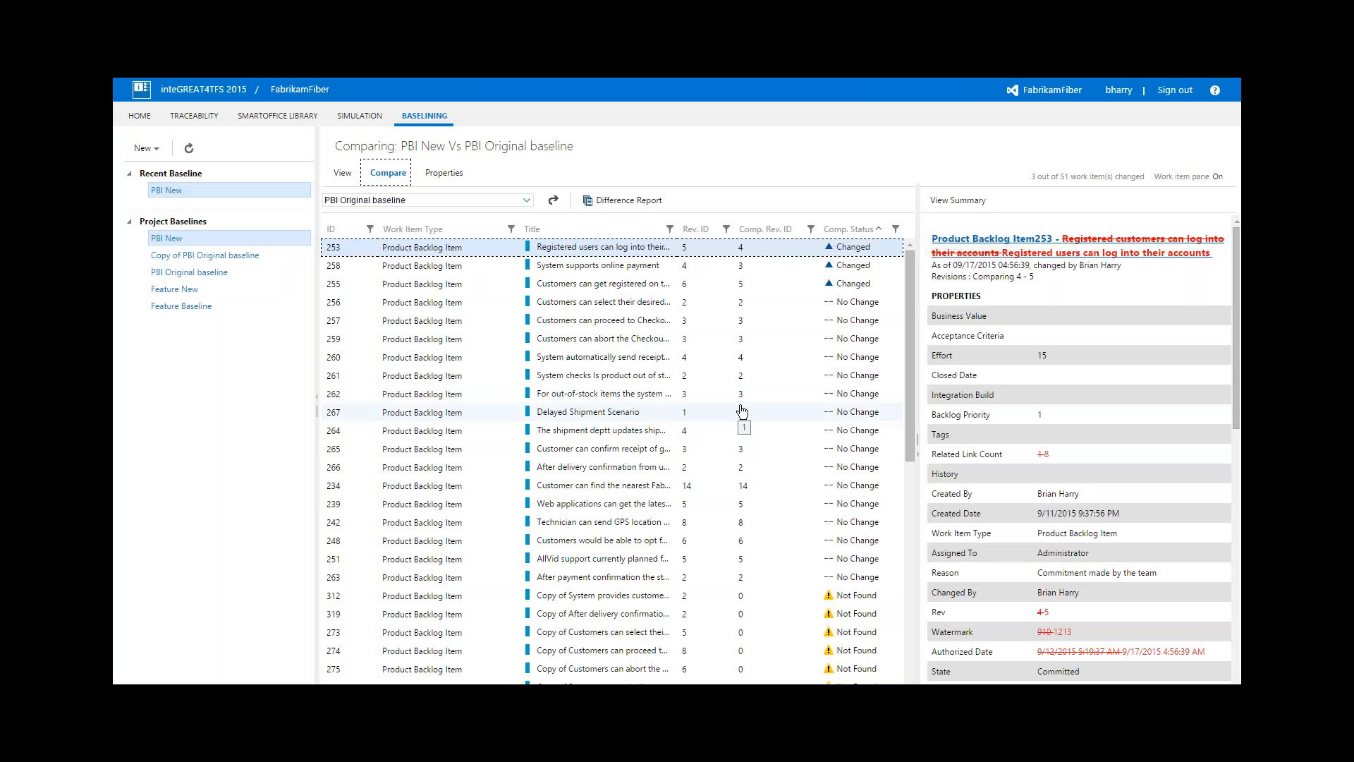
{"action": "key", "text": "F11"}
{"action": "mouse_move", "coordinate": [862, 90]}
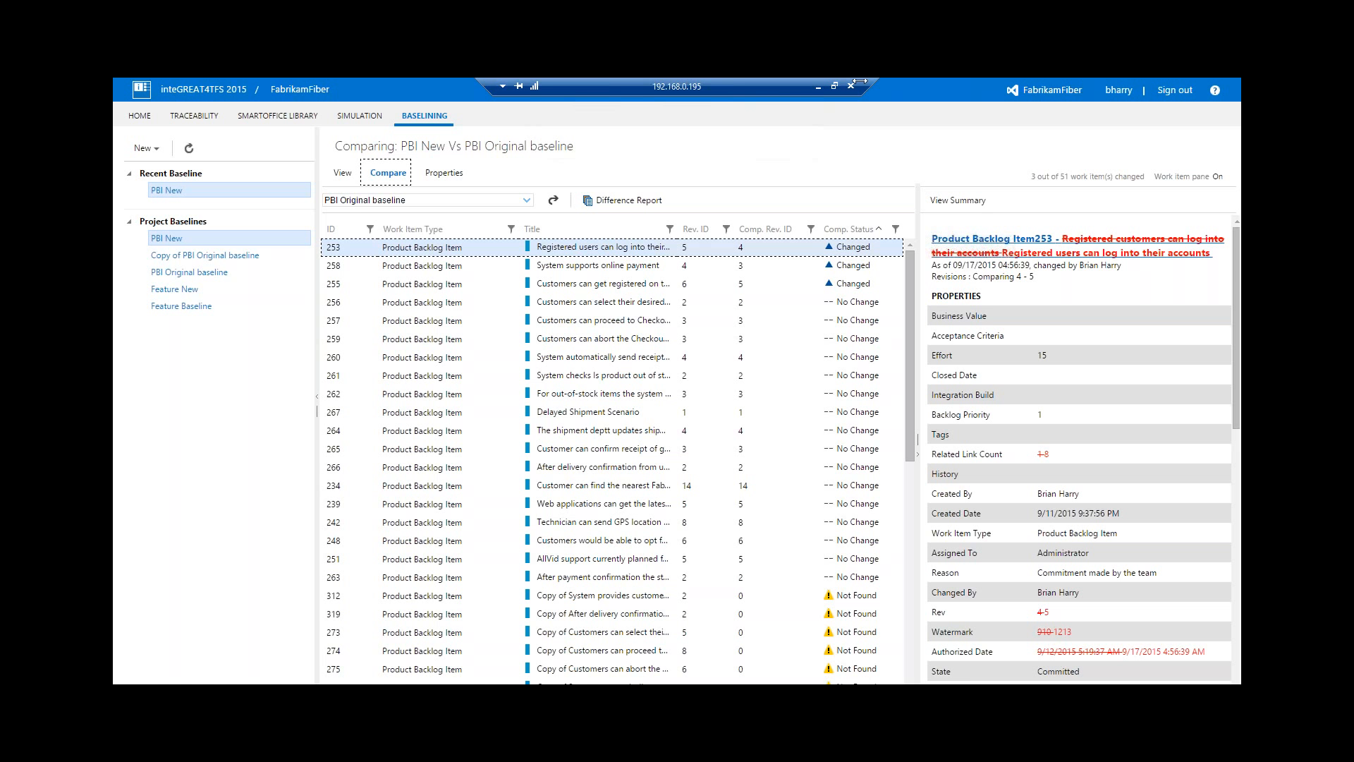
View the Show Login Failed Msg screen among the simulations and return to the traceability area
{"action": "left_click", "coordinate": [376, 117]}
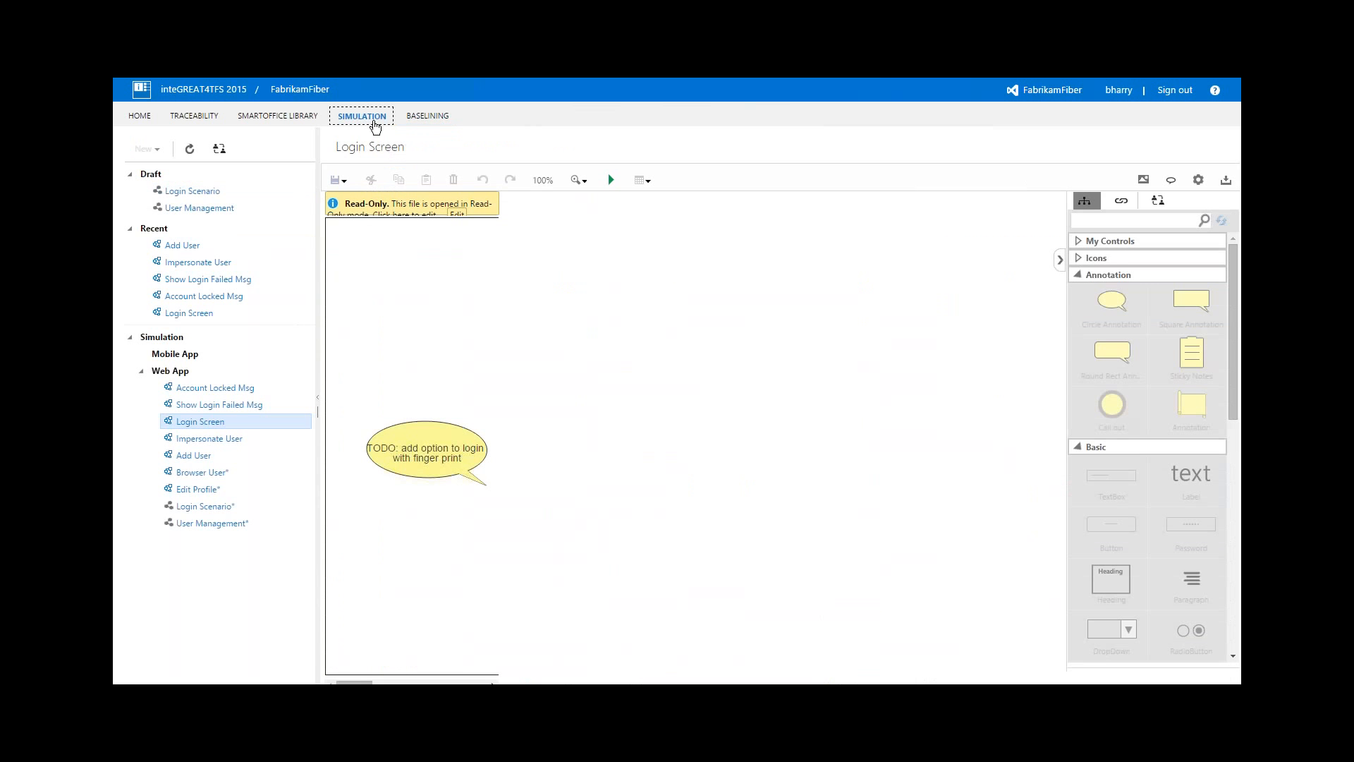
{"action": "left_click", "coordinate": [224, 280]}
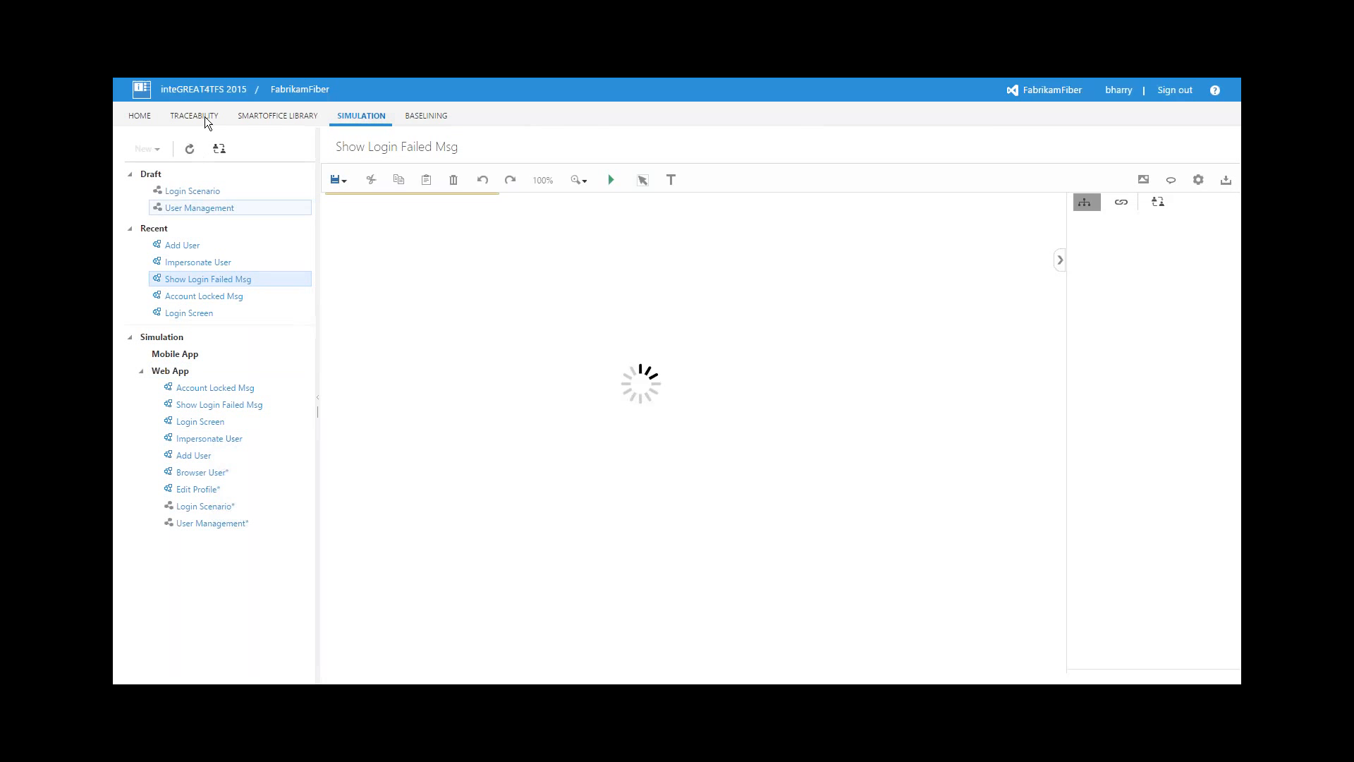
{"action": "left_click", "coordinate": [205, 116]}
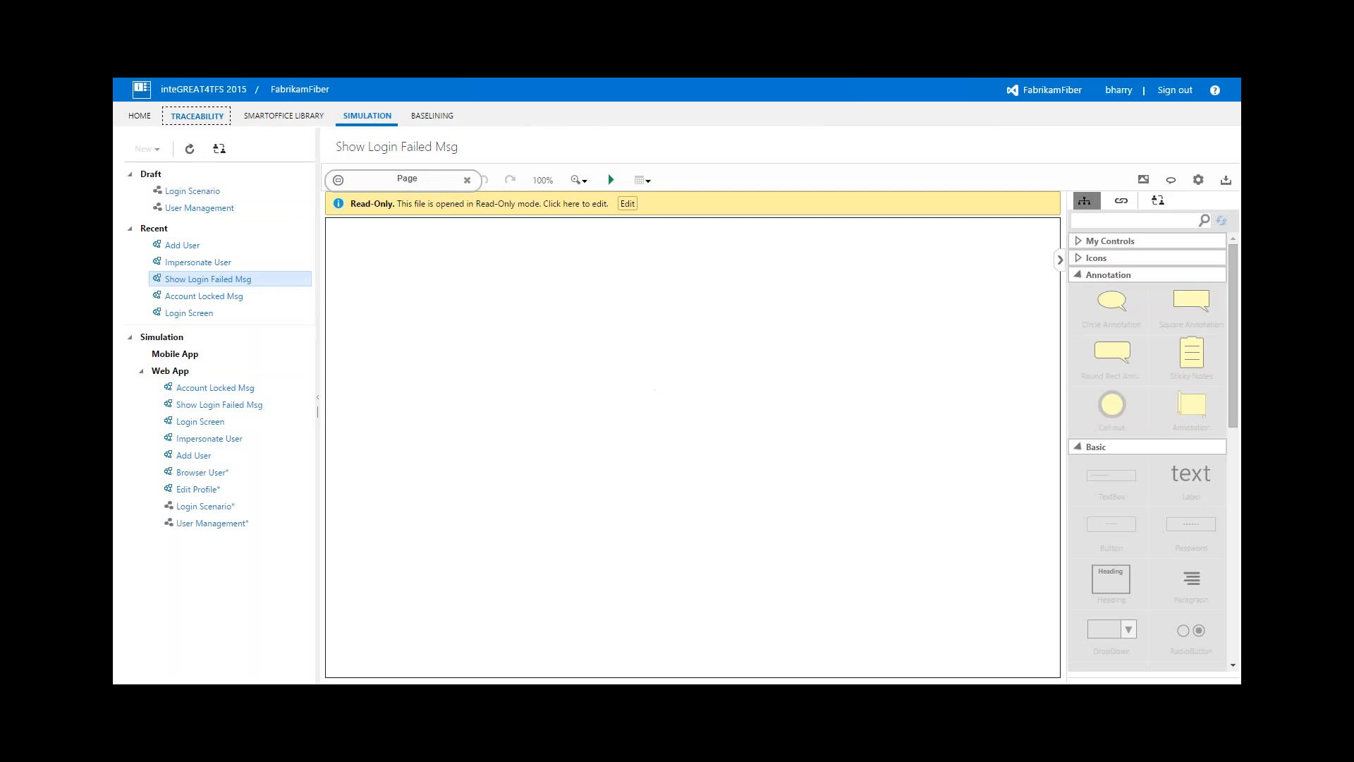